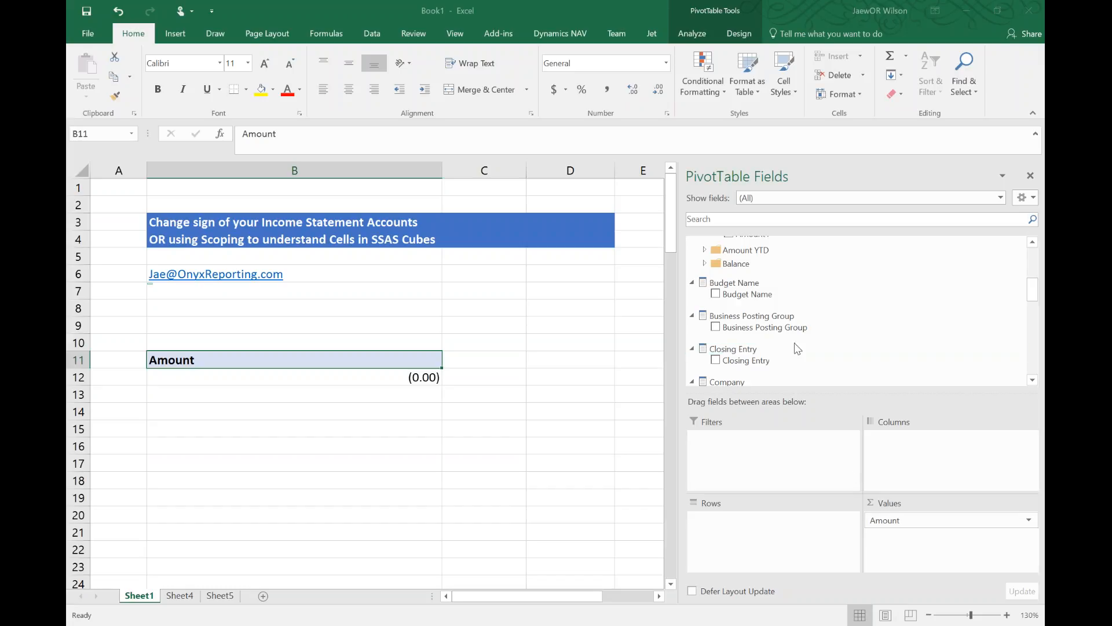
# - Add the Chart of Accounts hierarchy from the GL Account dimension to the PivotTable rows
pyautogui.scroll(-5, 770, 325)
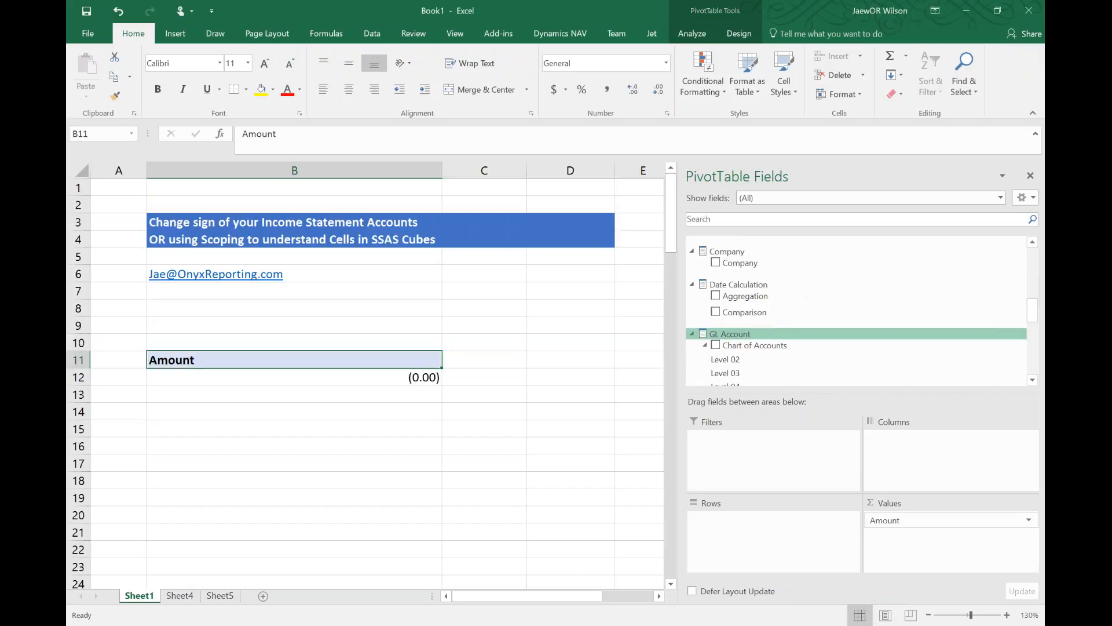
pyautogui.click(753, 313)
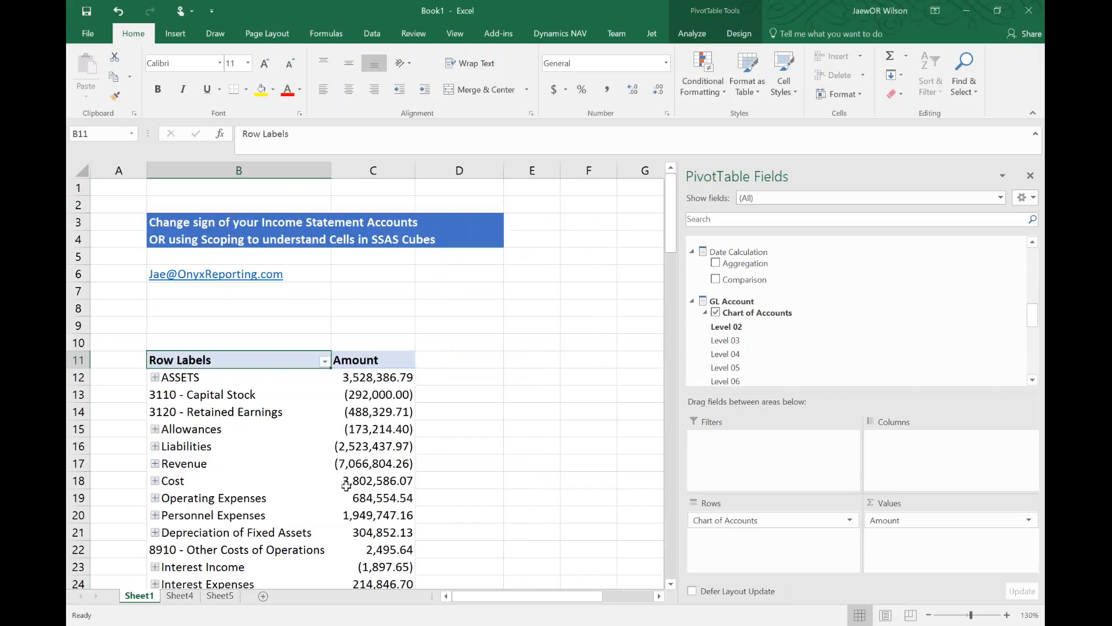
# - Examine the Amount values of the account groups down to the Grand Total row
pyautogui.press('Down')
pyautogui.press('Down')
pyautogui.press('Down')
pyautogui.press('Down')
pyautogui.press('Down')
pyautogui.press('Down')
pyautogui.press('Down')
pyautogui.scroll(-3, 388, 489)
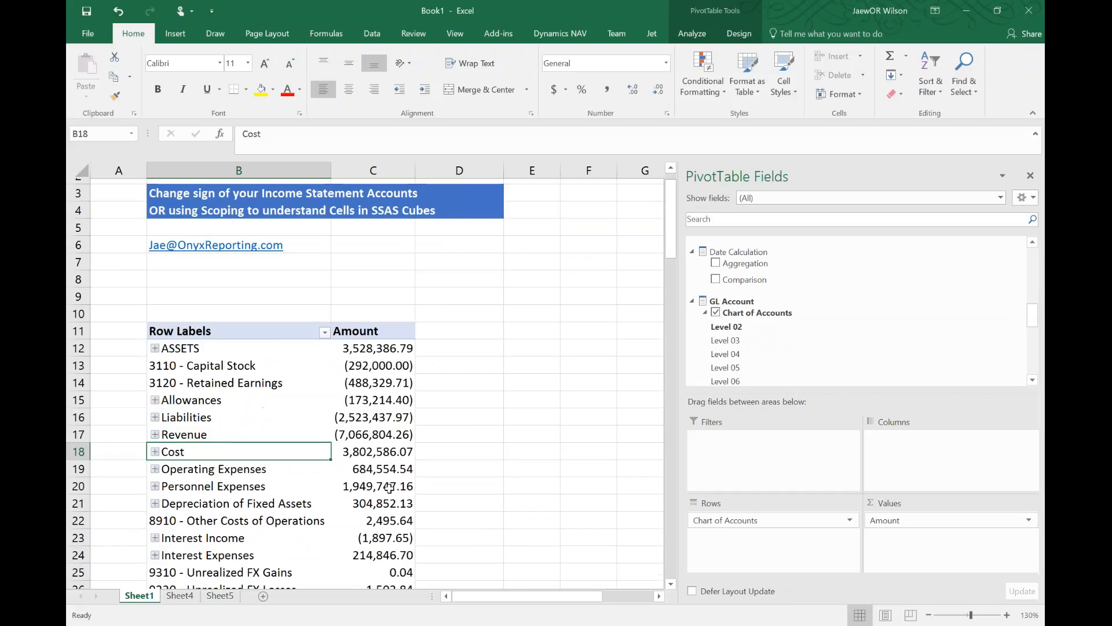
pyautogui.click(403, 529)
pyautogui.click(404, 515)
pyautogui.moveTo(366, 398)
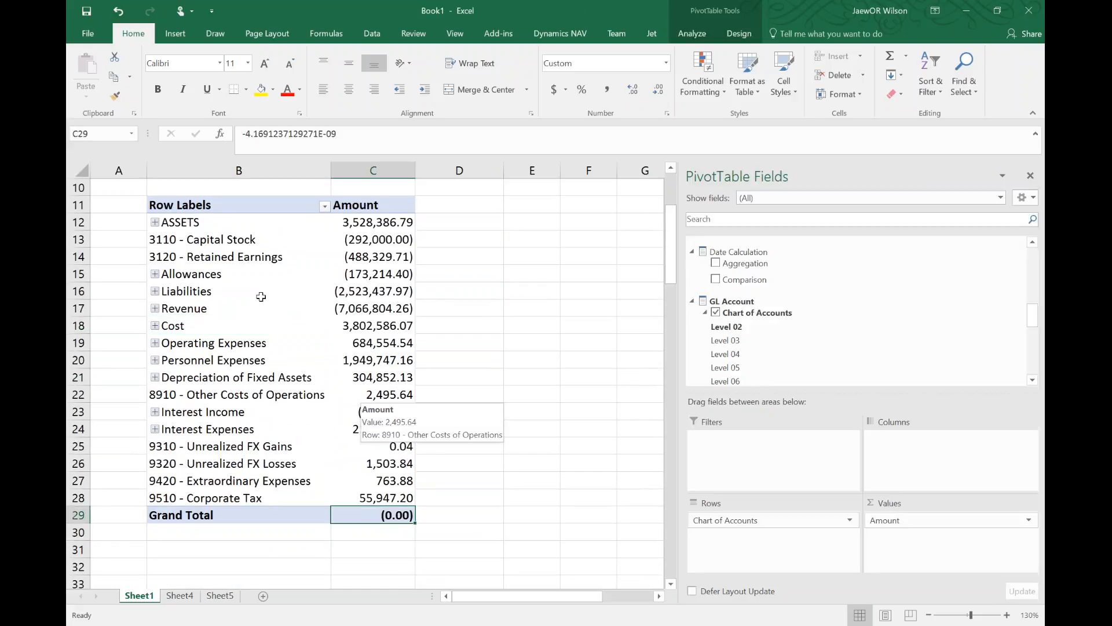
# - Highlight the Revenue and Cost rows, including their amounts, with a yellow fill
pyautogui.moveTo(186, 312); pyautogui.dragTo(348, 325)
pyautogui.click(261, 89)
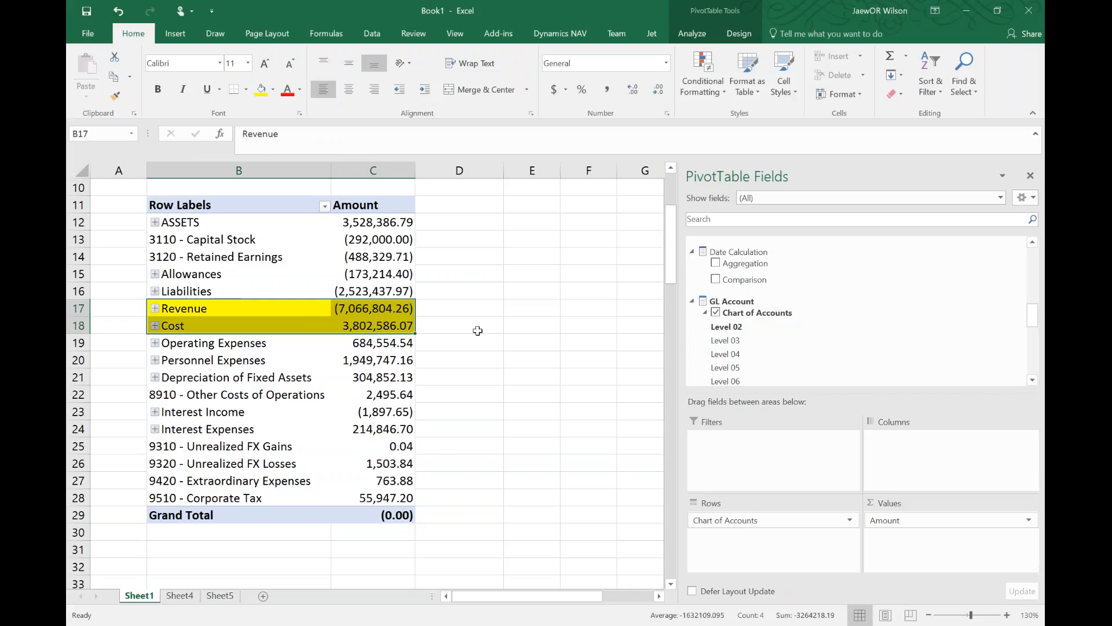
# - Add the Income Balance field to the PivotTable rows above Chart of Accounts
pyautogui.scroll(1, 478, 330)
pyautogui.scroll(3, 478, 330)
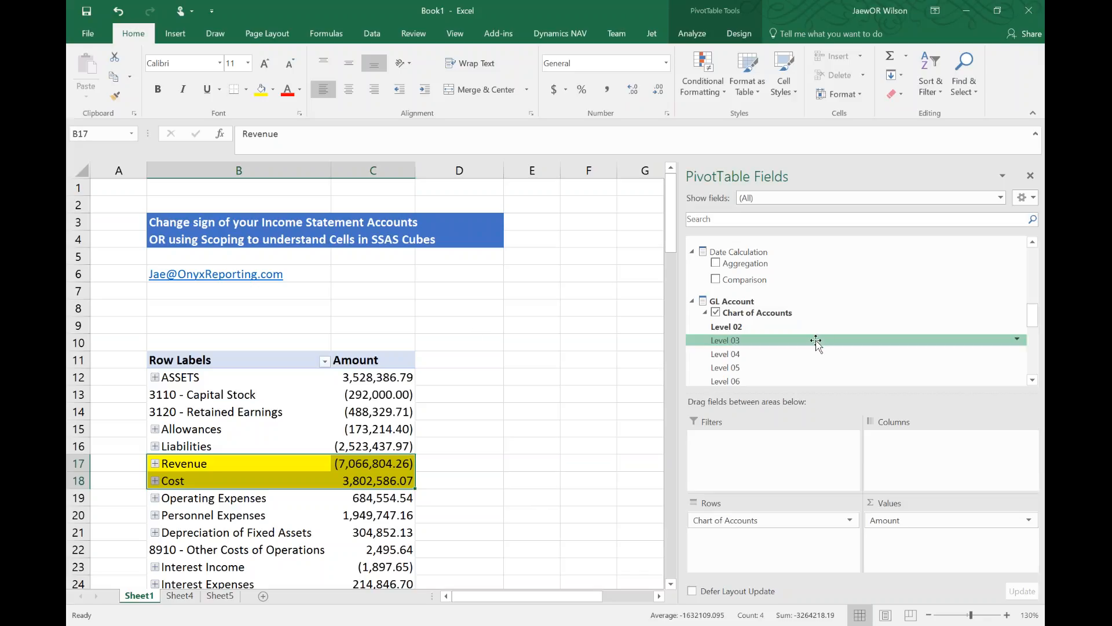
pyautogui.scroll(-1, 815, 342)
pyautogui.scroll(-1, 815, 341)
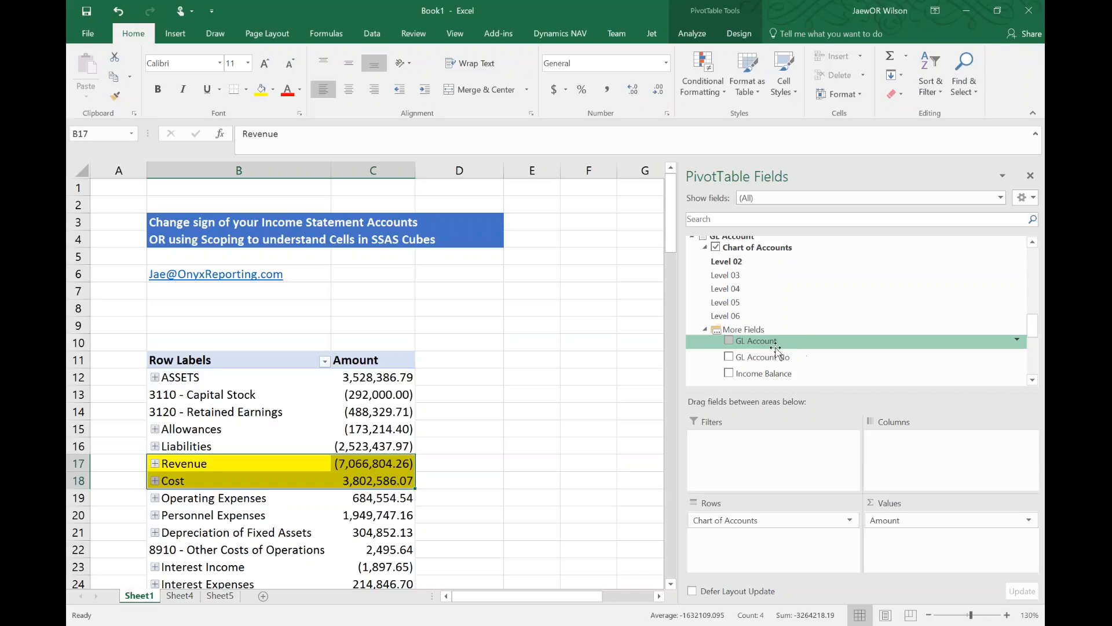
pyautogui.moveTo(779, 375); pyautogui.dragTo(778, 519)
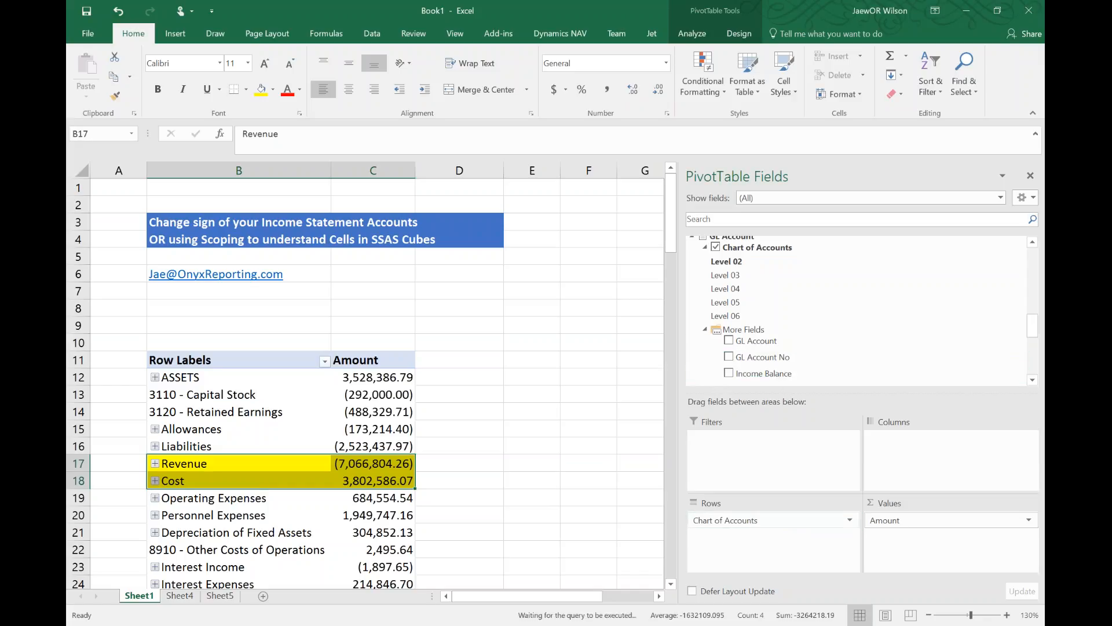
# - Enter the note "IF GL Account No is a Income Statement Account then Invert Sign" in cell E13
pyautogui.scroll(-1, 306, 493)
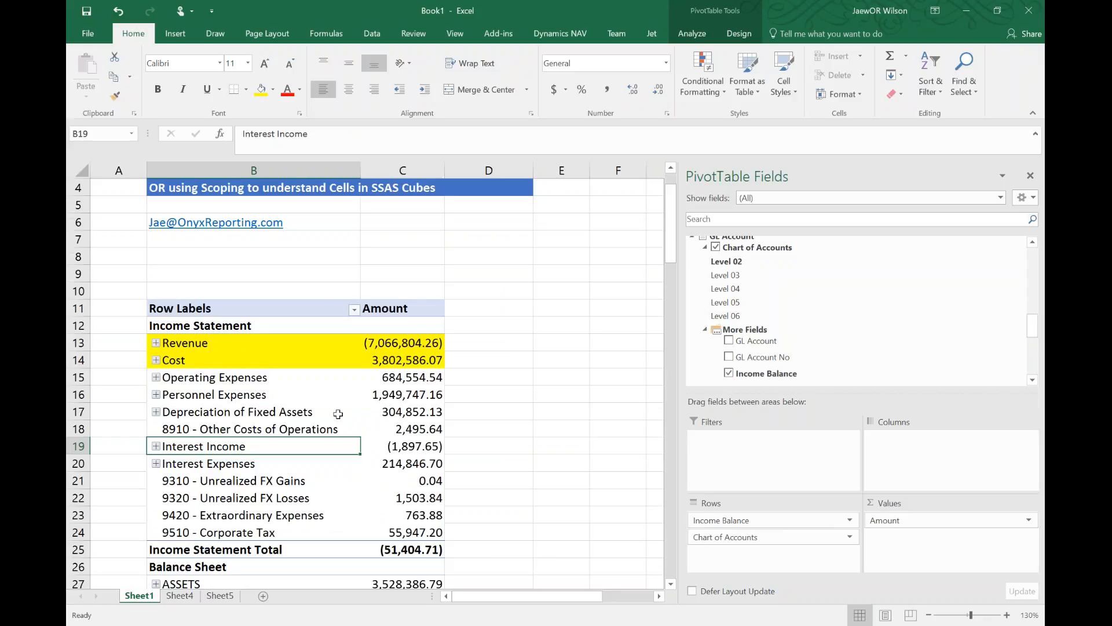
pyautogui.click(520, 356)
pyautogui.click(548, 346)
pyautogui.write('IF ')
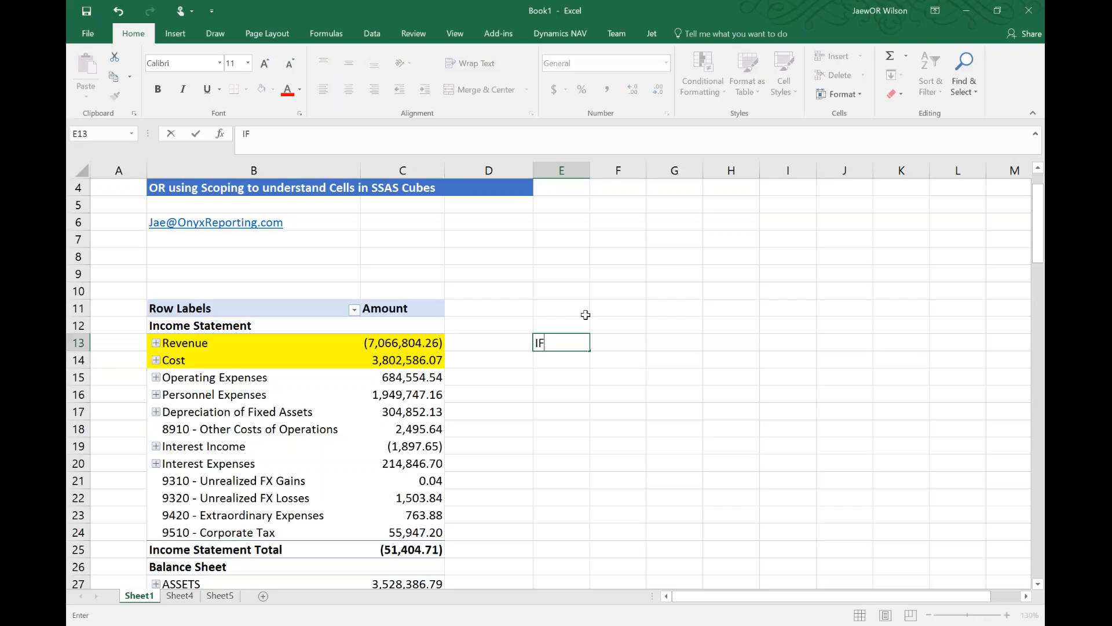
pyautogui.write('GL Account No is')
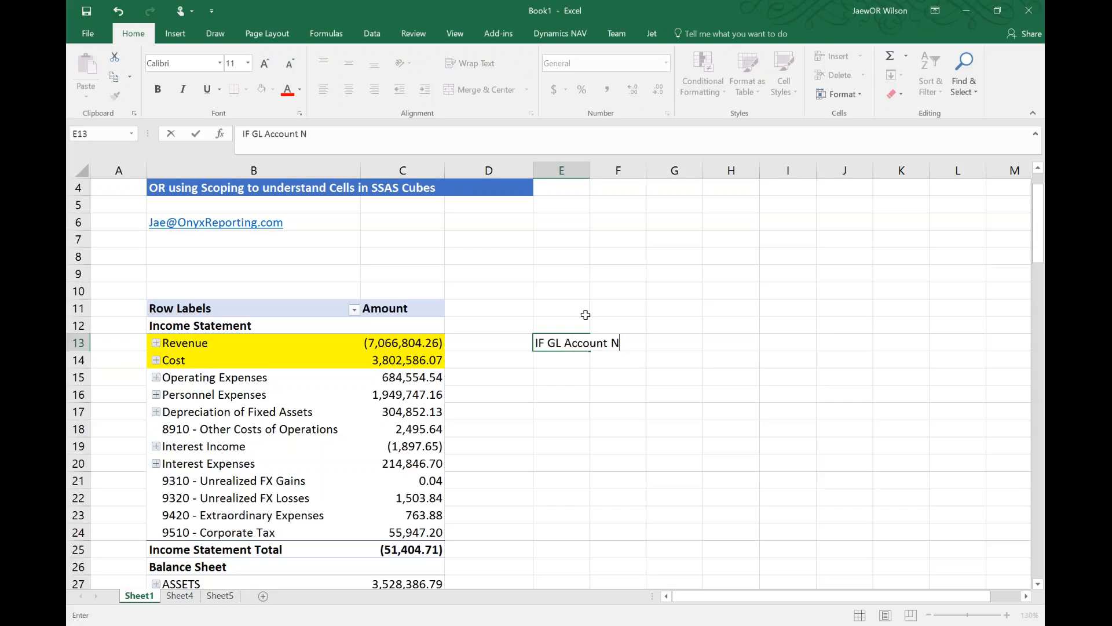
pyautogui.press('BackSpace')
pyautogui.press('BackSpace')
pyautogui.write('is')
pyautogui.press('BackSpace')
pyautogui.press('BackSpace')
pyautogui.write('is a B')
pyautogui.press('BackSpace')
pyautogui.write('Income S')
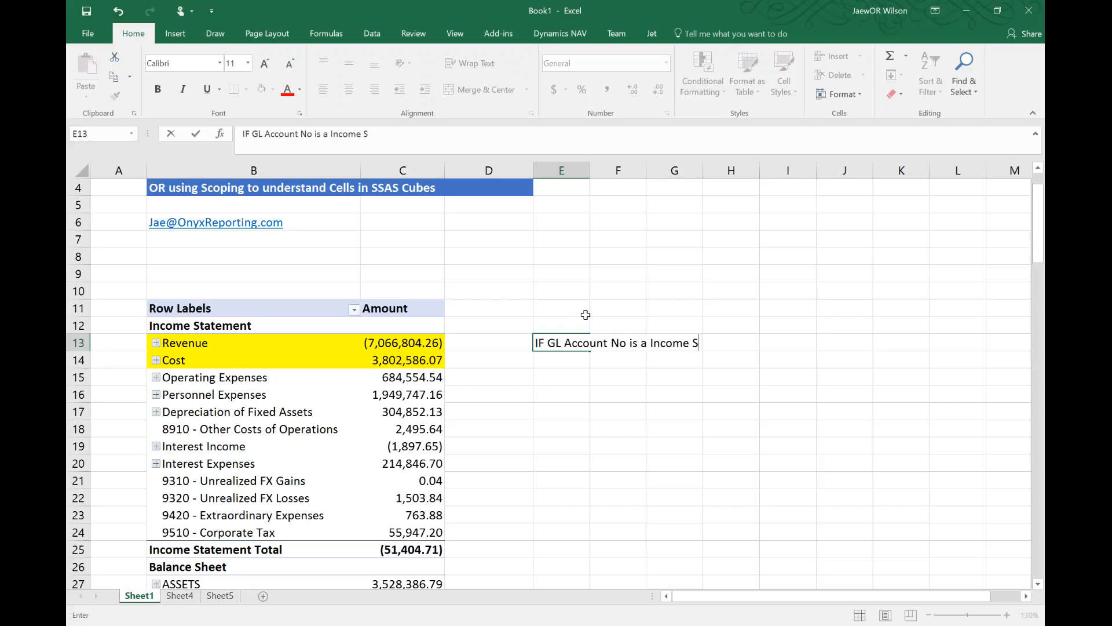
pyautogui.write('tatement Account ')
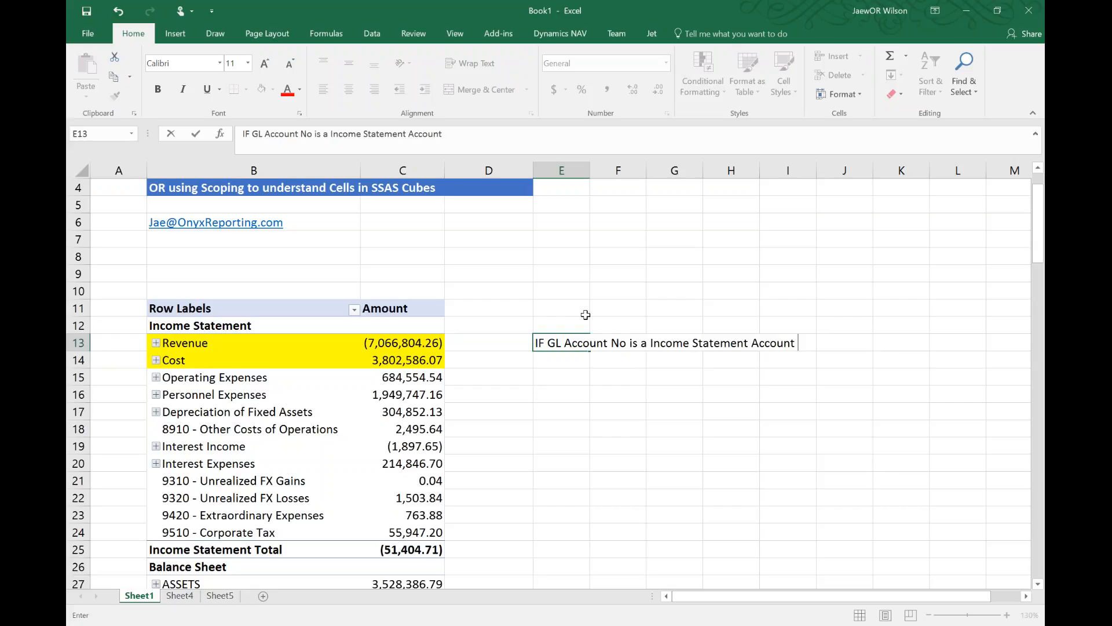
pyautogui.write('then Invert Sign')
pyautogui.hotkey('ctrl', 'Return')
# - Enter the note "ELSE stay the same" in cell E14
pyautogui.press('Down')
pyautogui.write('ELSE ')
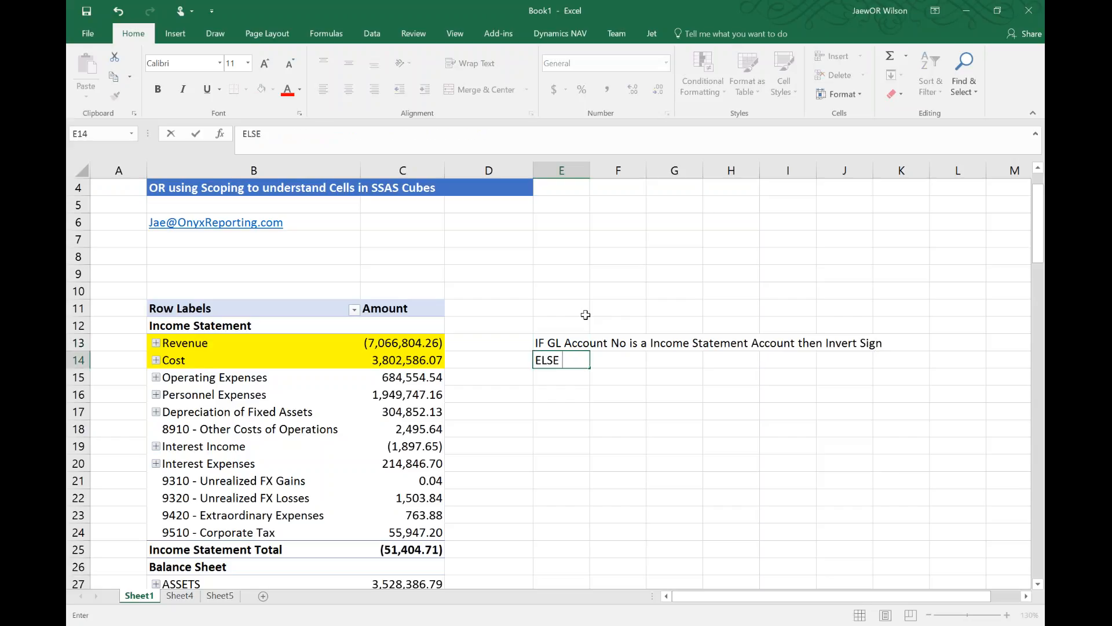
pyautogui.write('stay the same')
pyautogui.press('Return')
# - Review the Balance Sheet amounts from ASSETS to Liabilities in the PivotTable
pyautogui.scroll(-1, 561, 315)
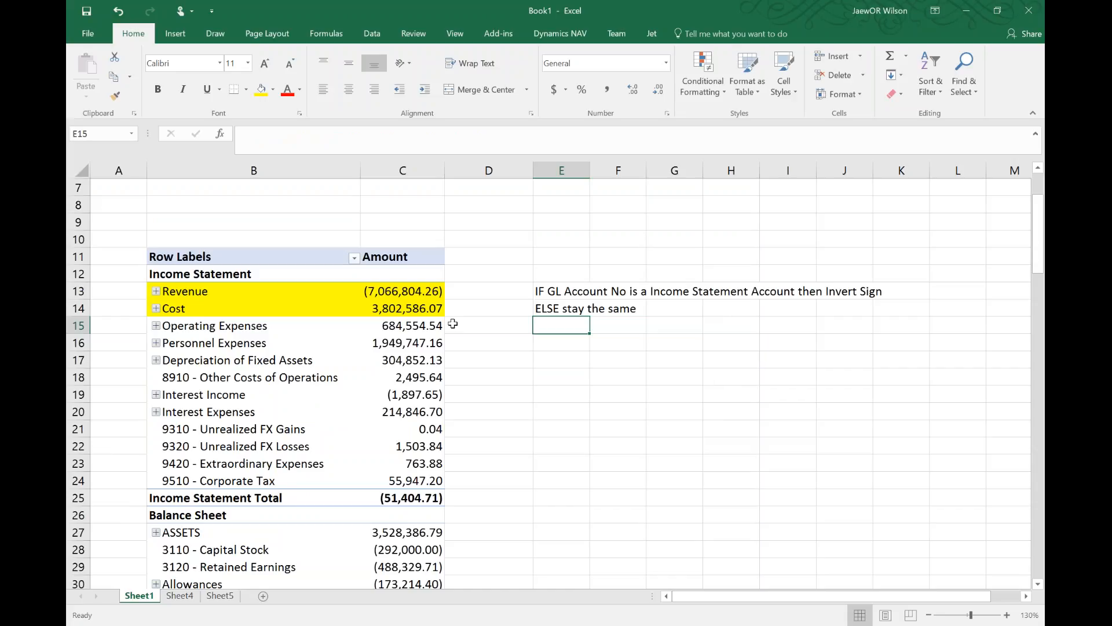
pyautogui.scroll(-2, 455, 342)
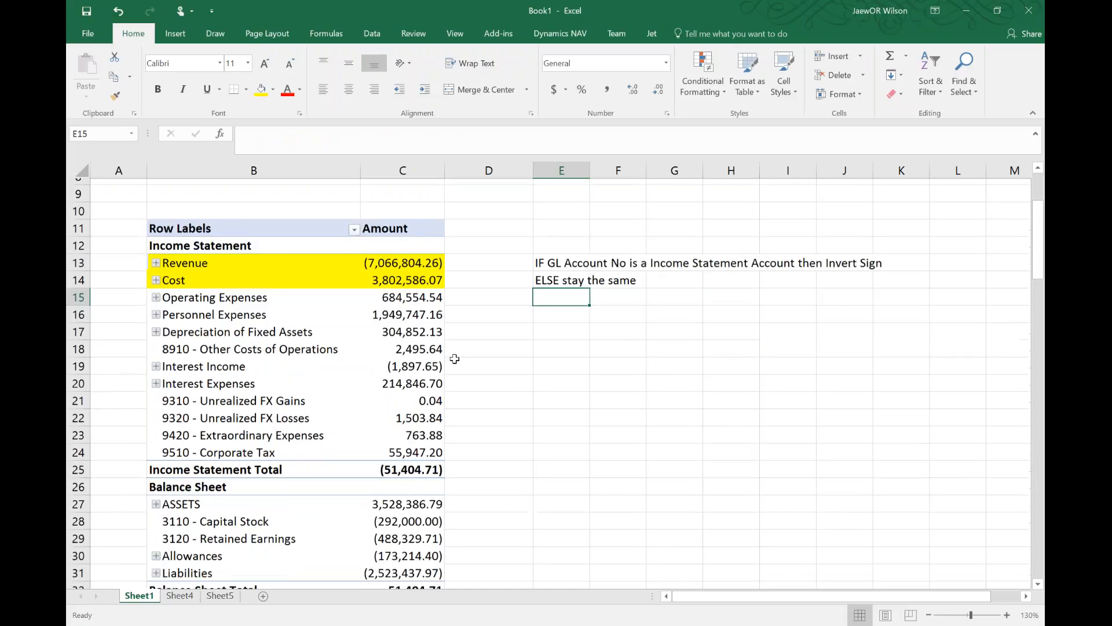
pyautogui.moveTo(381, 427); pyautogui.dragTo(405, 497)
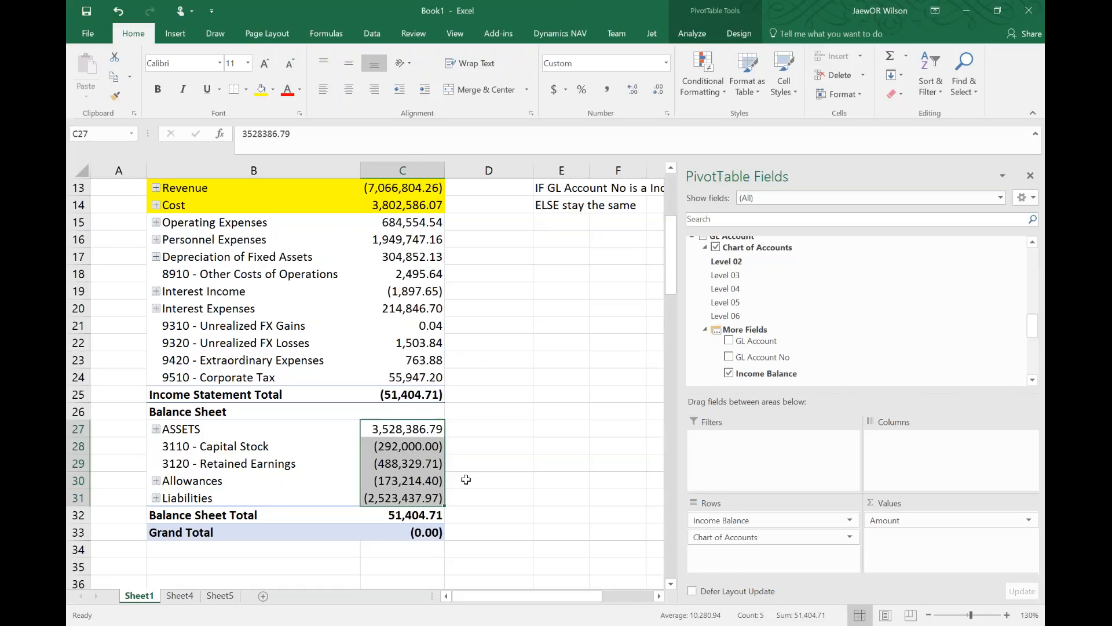
# - Examine the scope script on Sheet5, going through the Amount scope and both Income Balance scopes with their assignments
pyautogui.click(220, 596)
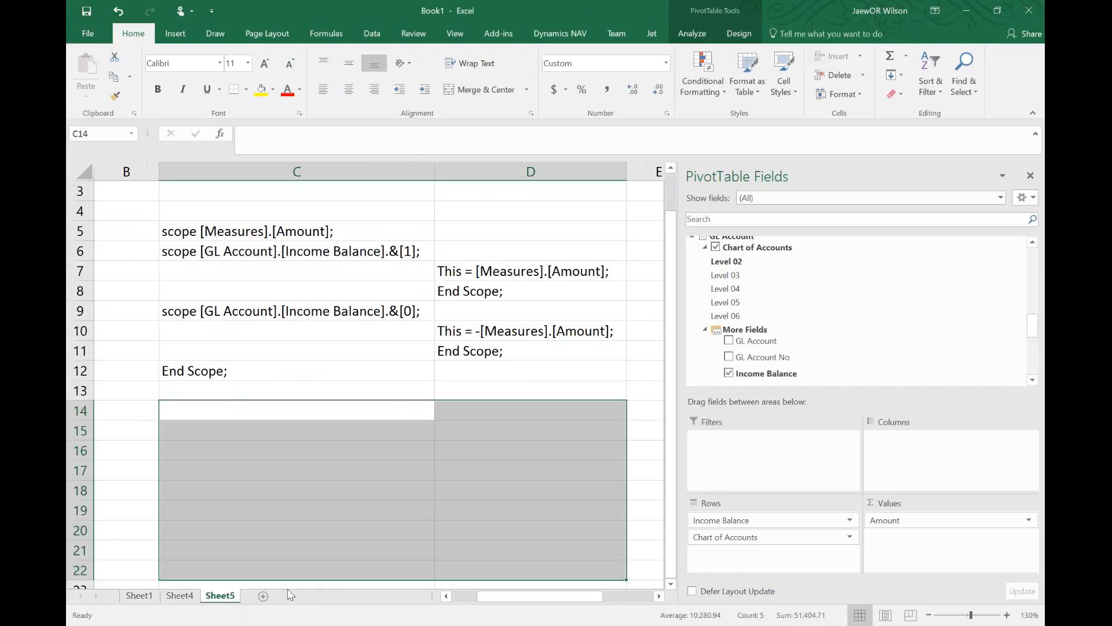
pyautogui.scroll(1, 455, 472)
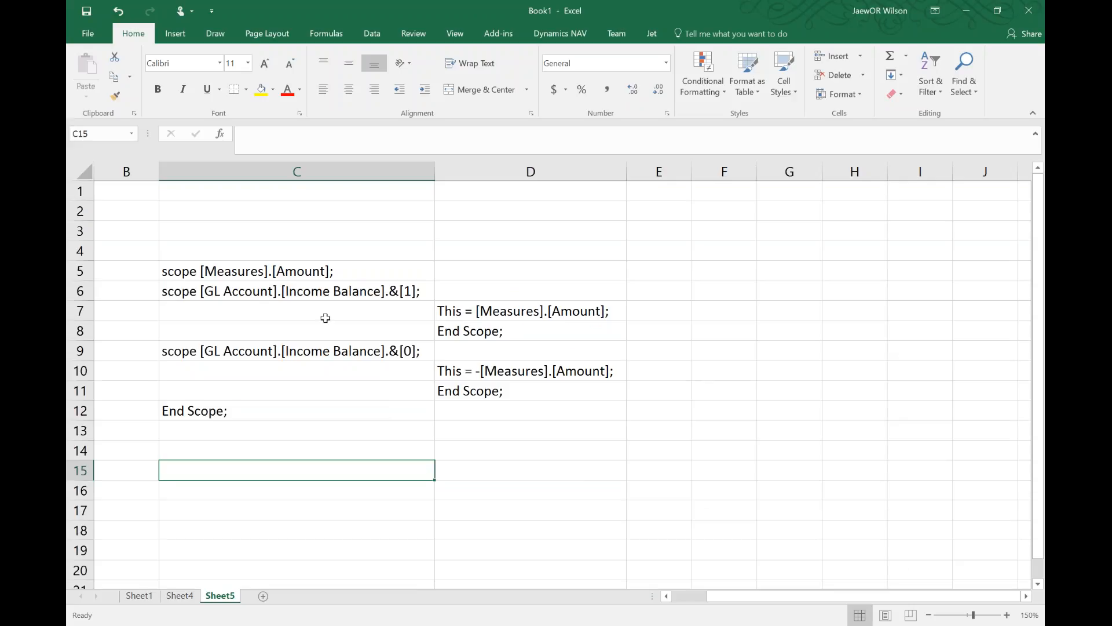
pyautogui.click(300, 277)
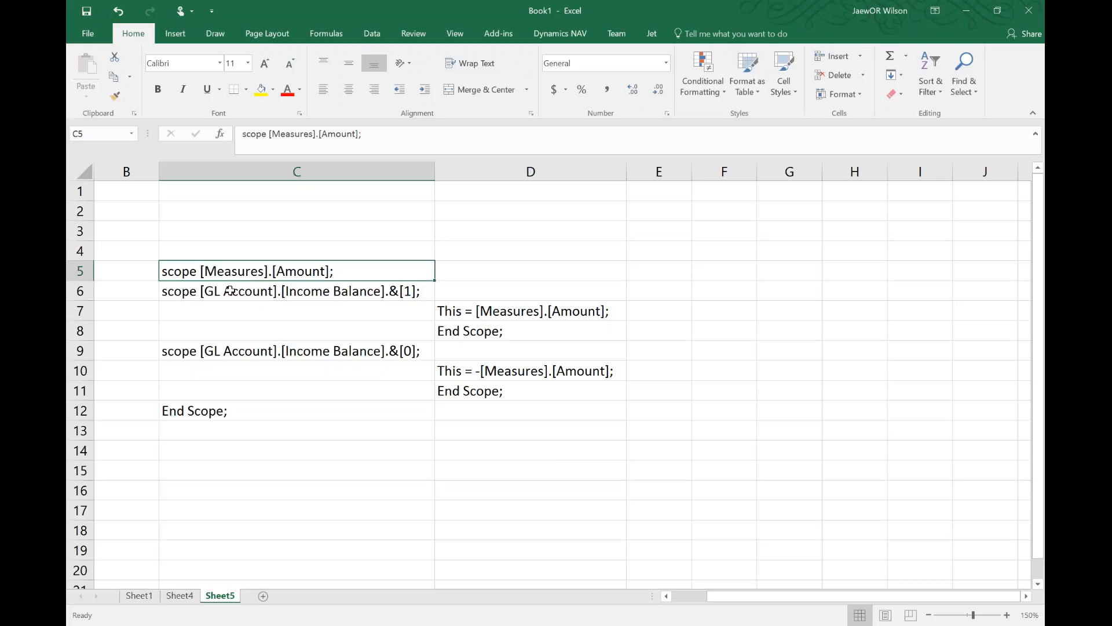
pyautogui.moveTo(230, 290); pyautogui.dragTo(464, 293)
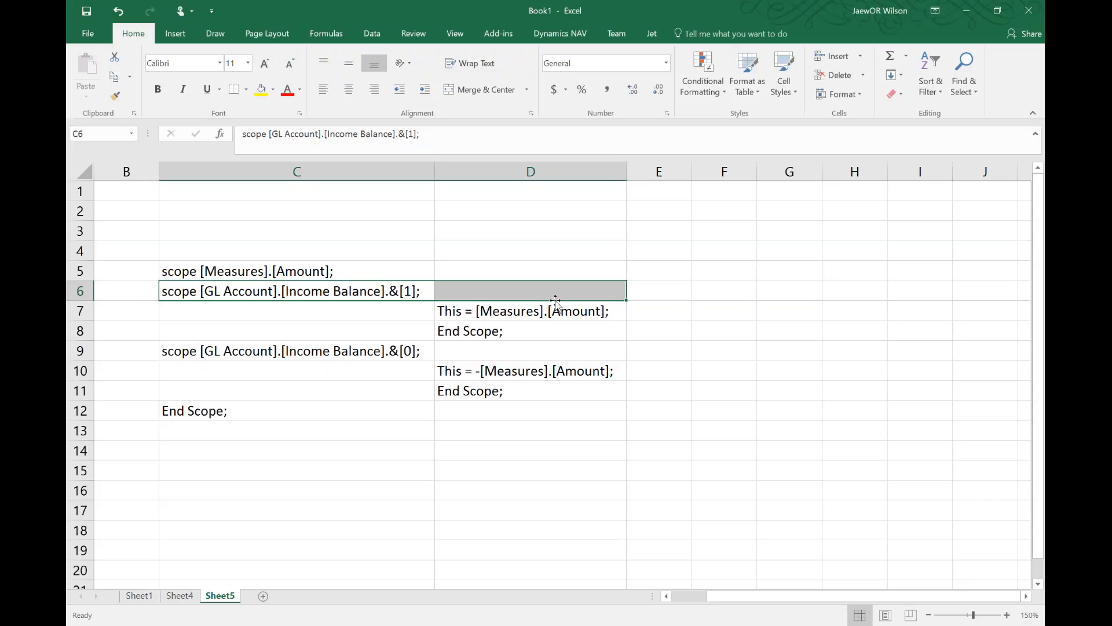
pyautogui.click(515, 306)
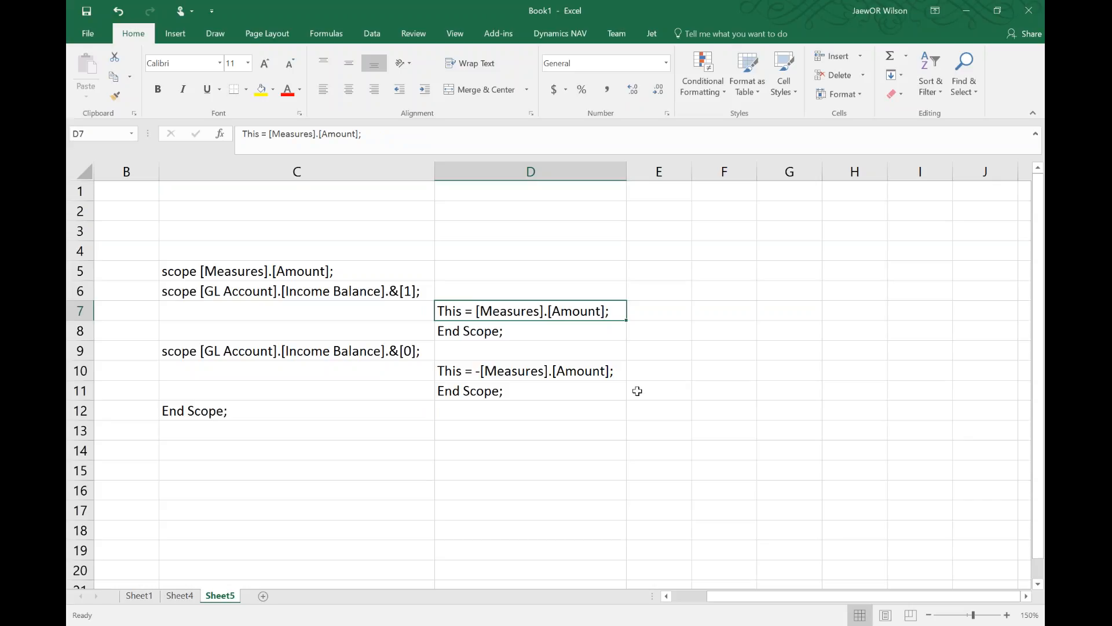
pyautogui.click(366, 354)
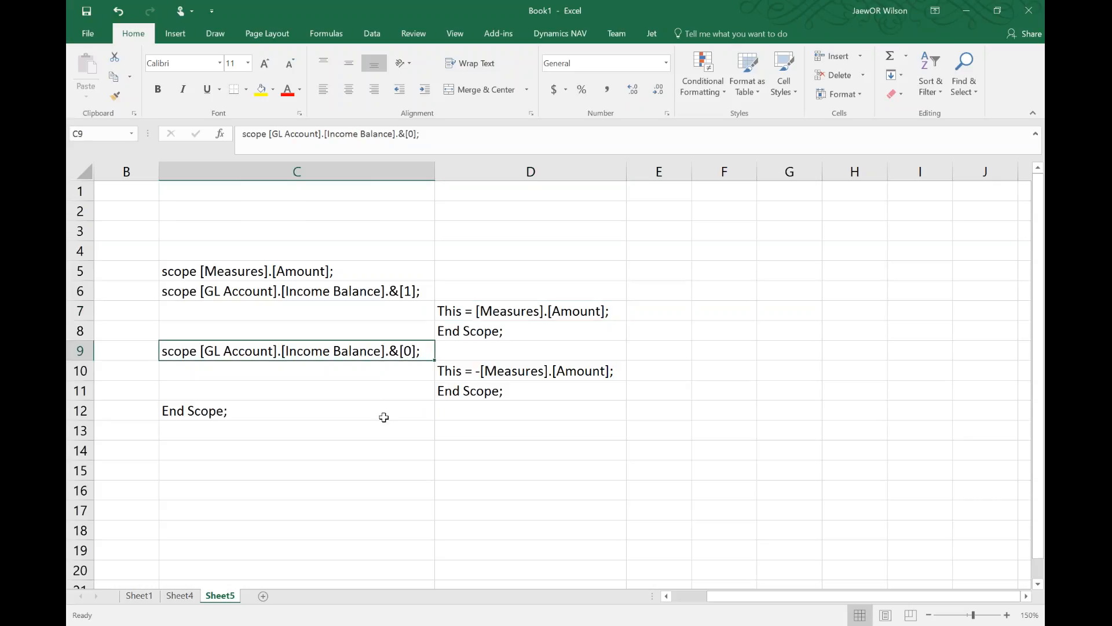
pyautogui.click(497, 371)
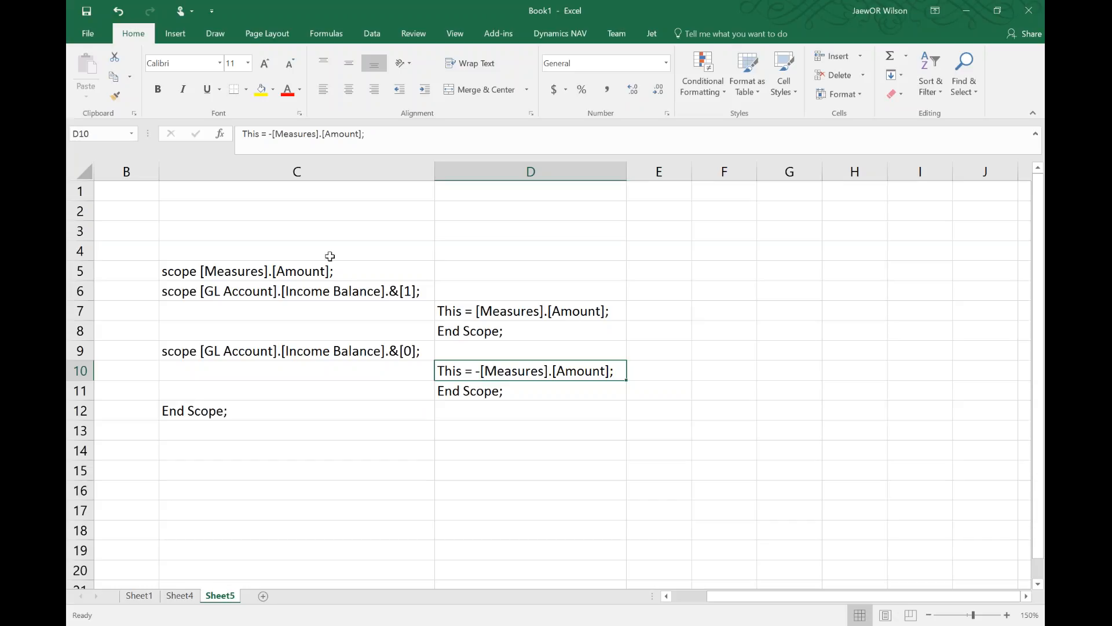
# - Copy the scope script in C5:D12 and paste it into a new script command for the Finance cube in Jet Data Manager
pyautogui.moveTo(330, 266); pyautogui.dragTo(506, 416)
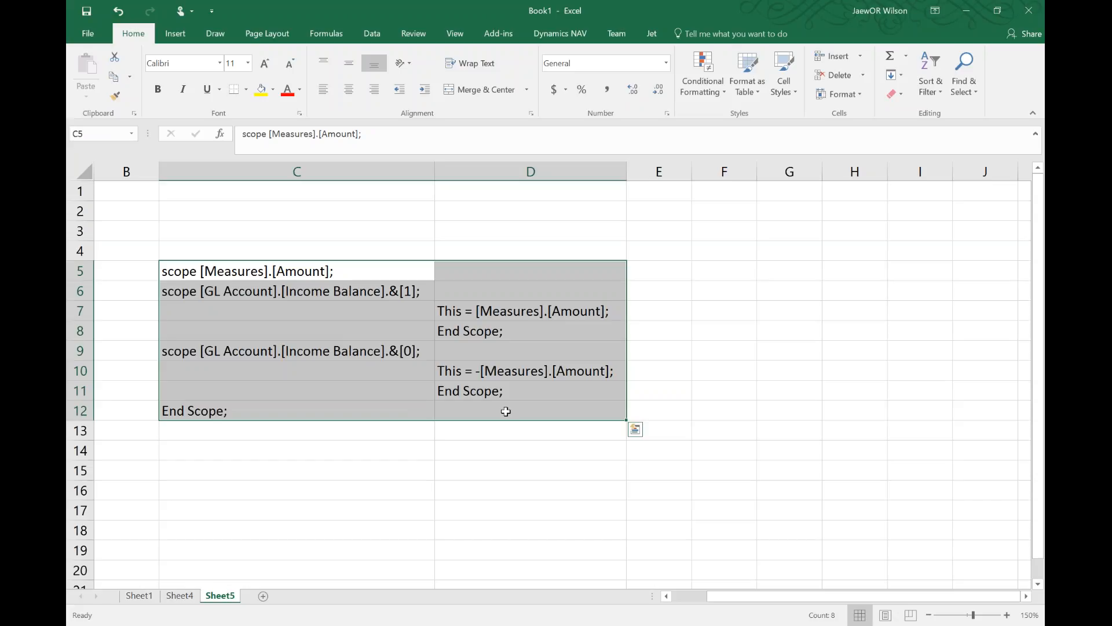
pyautogui.hotkey('ctrl', 'c')
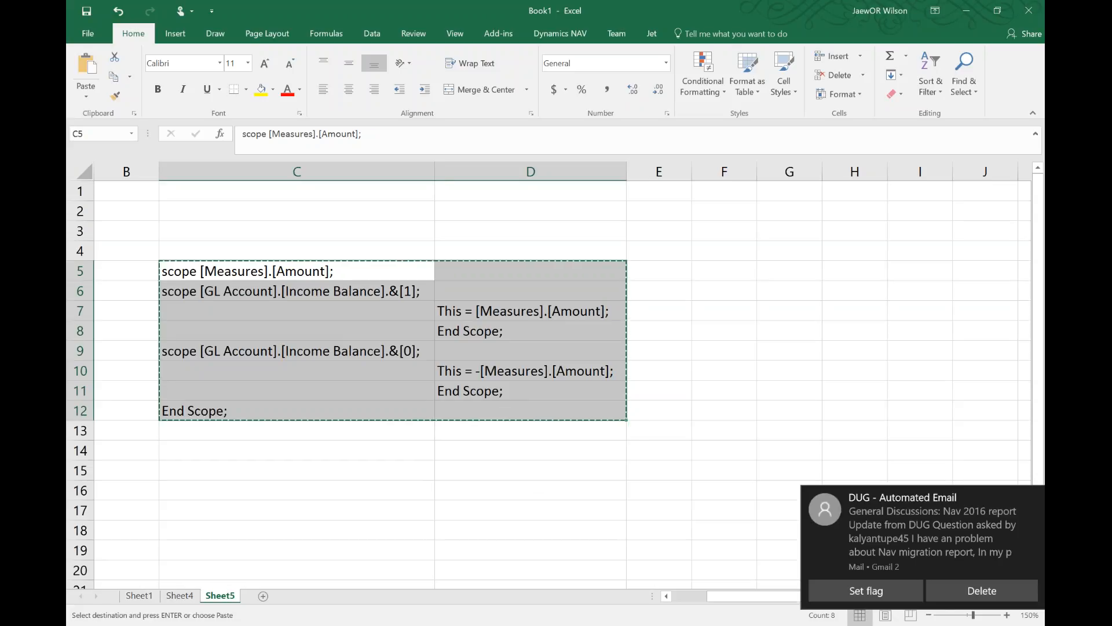
pyautogui.hotkey('alt', 'Tab')
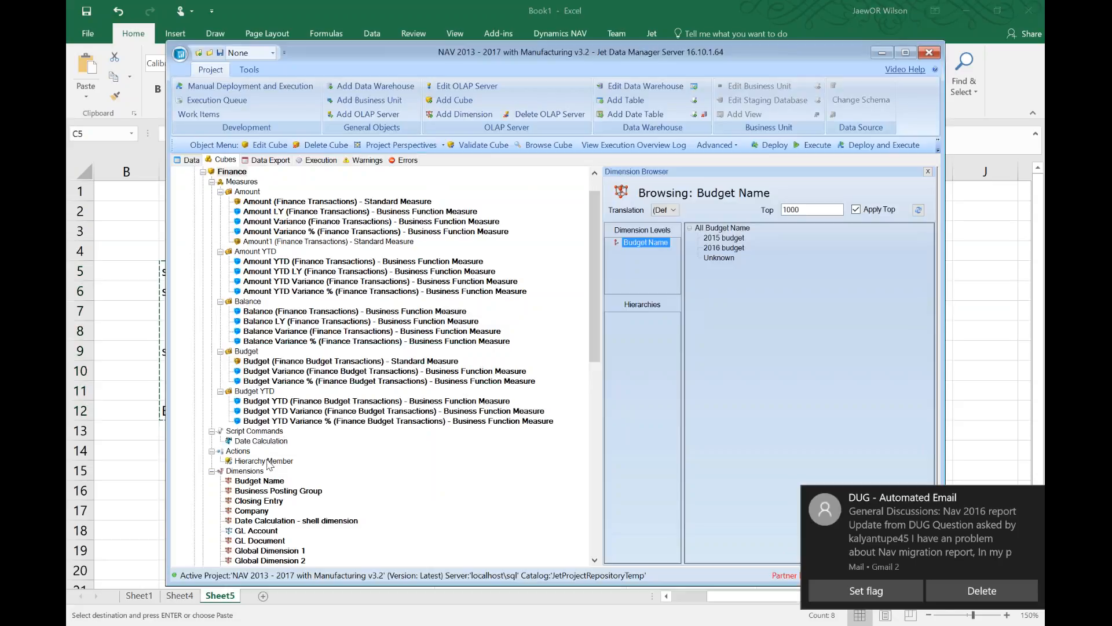
pyautogui.click(212, 450)
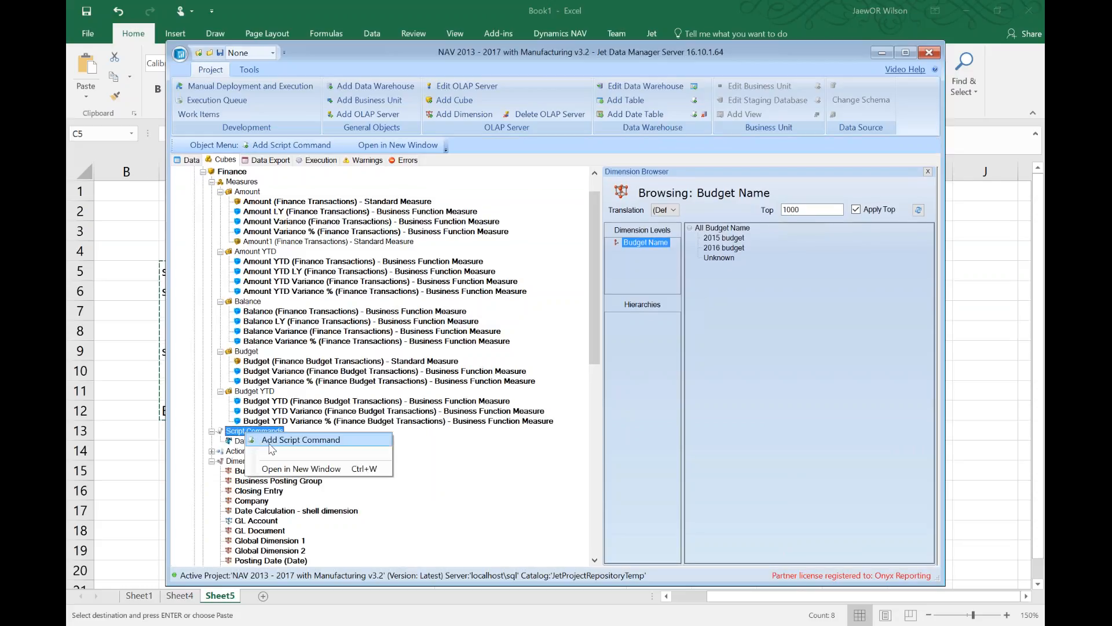
pyautogui.click(277, 440)
pyautogui.hotkey('ctrl', 'v')
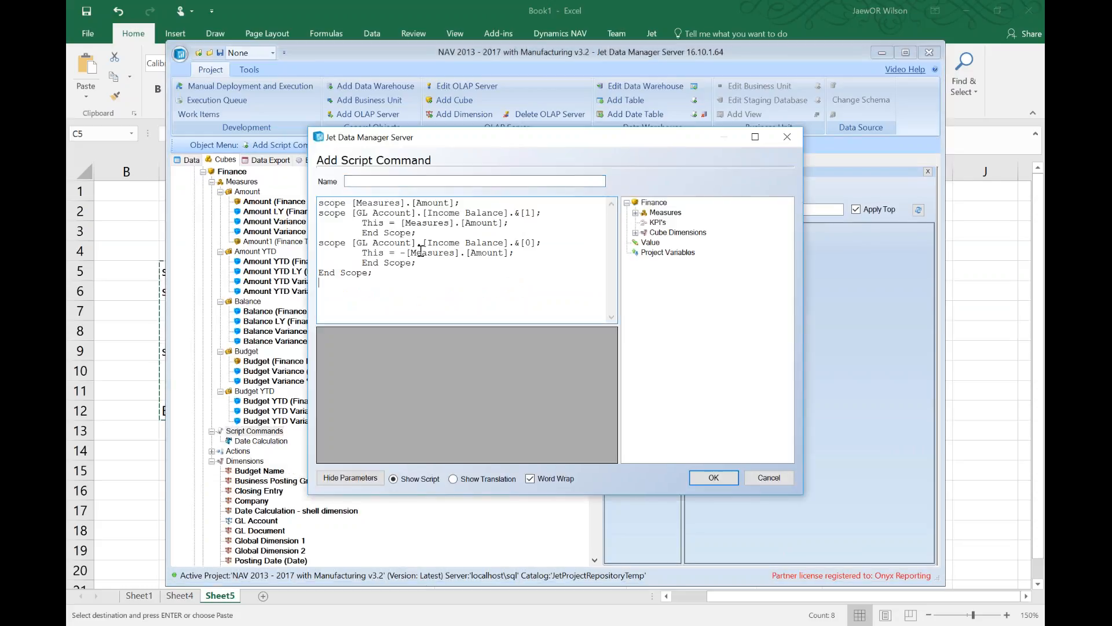
# - Name the new script command "scope" and save it
pyautogui.click(386, 180)
pyautogui.write('scope')
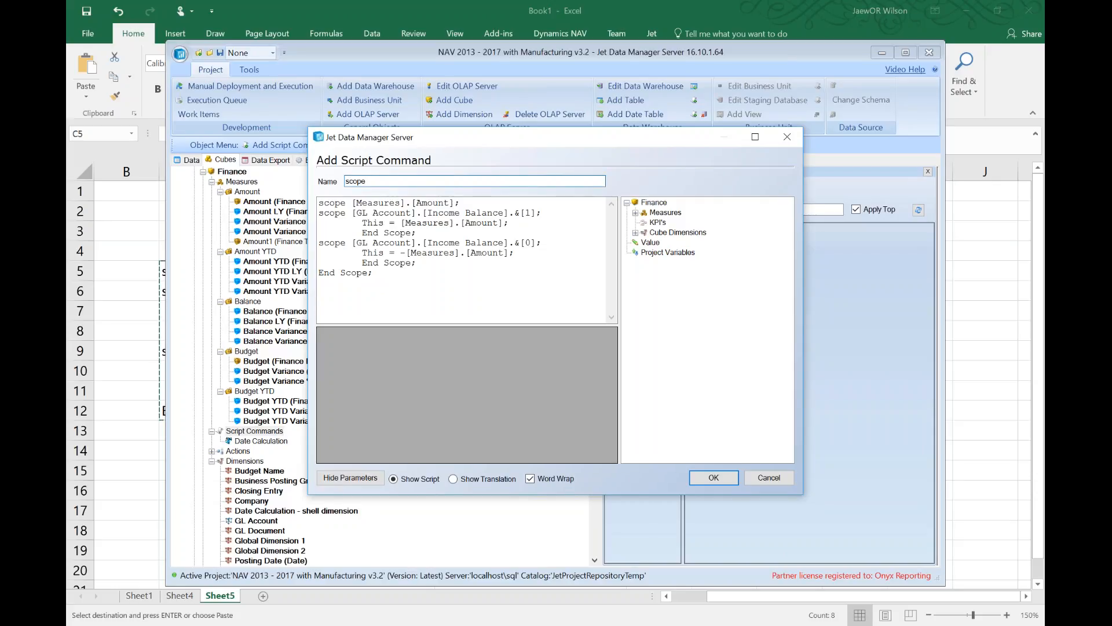
pyautogui.click(717, 479)
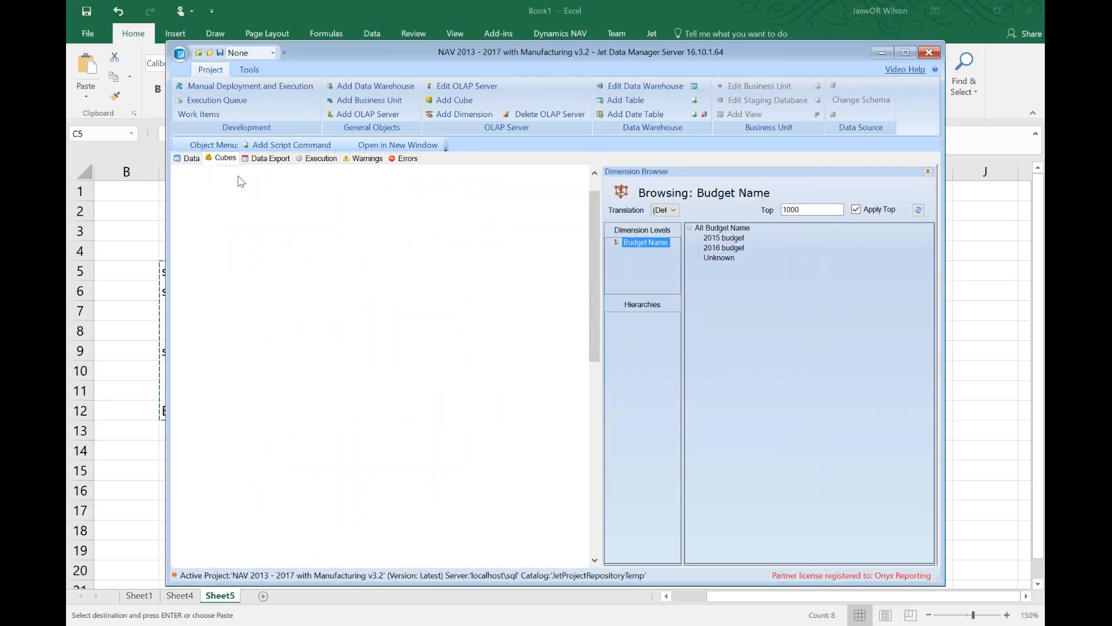
# - Reapply the calculated measures and script commands on the Finance cube
pyautogui.rightClick(242, 173)
pyautogui.moveTo(316, 321)
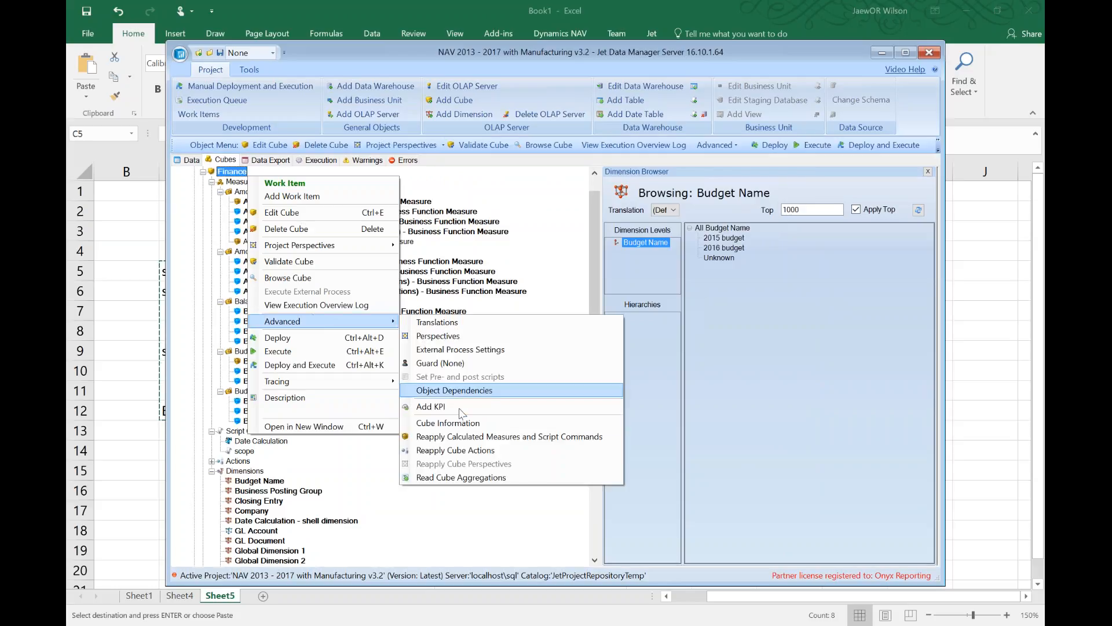
pyautogui.click(447, 441)
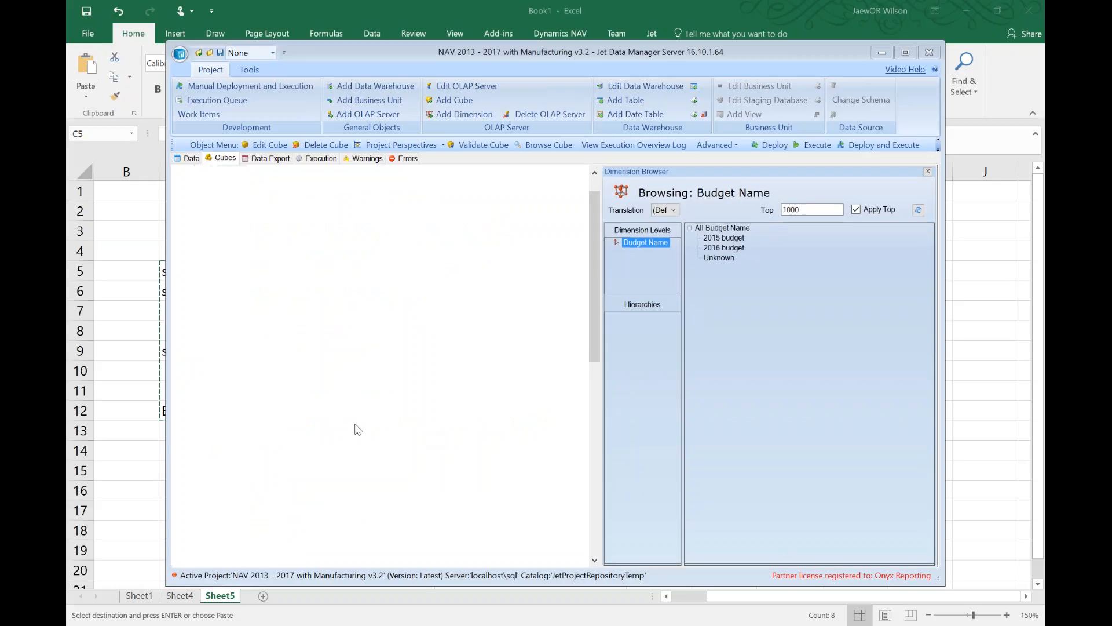
# - Refresh the PivotTable on Sheet1 from the cube and check the signs of the Revenue and Cost amounts
pyautogui.click(121, 387)
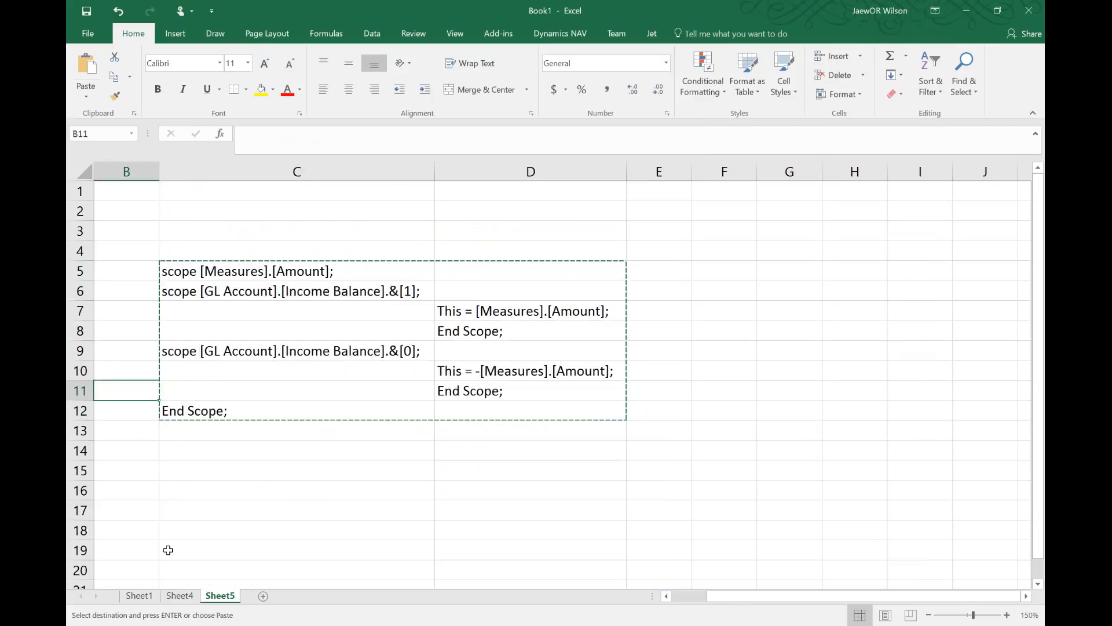
pyautogui.click(139, 596)
pyautogui.click(255, 326)
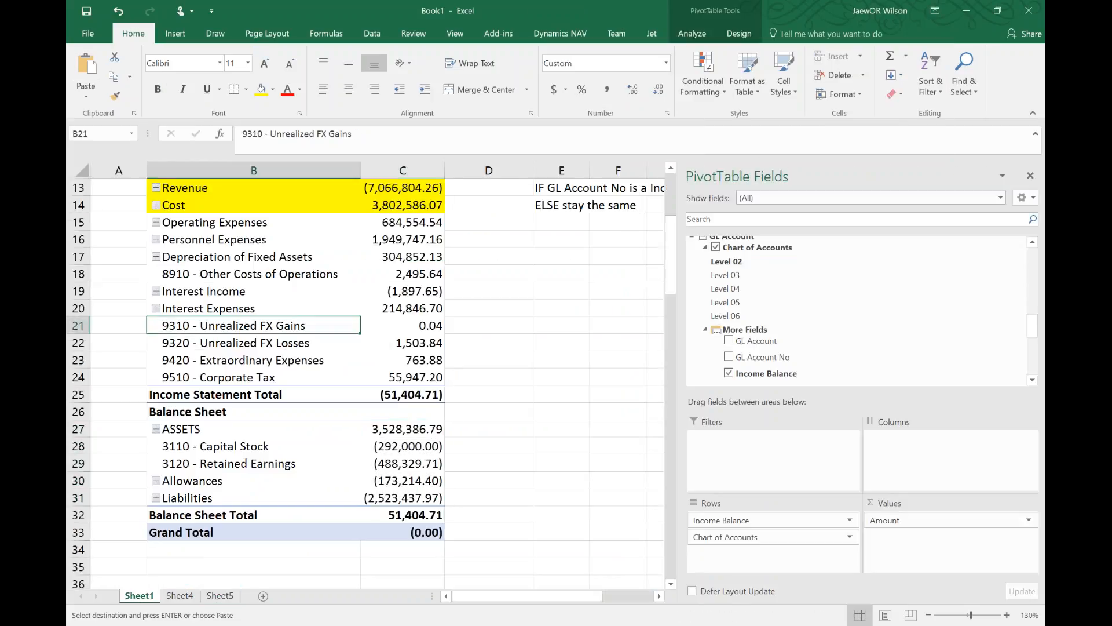
pyautogui.click(693, 34)
pyautogui.click(521, 81)
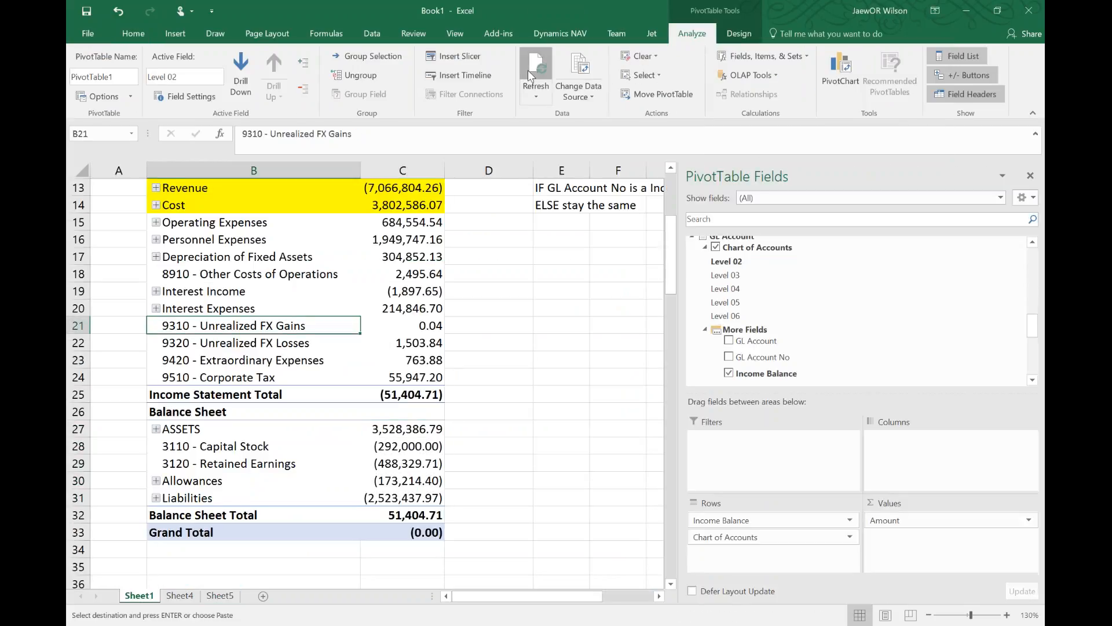
pyautogui.moveTo(394, 187); pyautogui.dragTo(347, 204)
pyautogui.scroll(1, 516, 337)
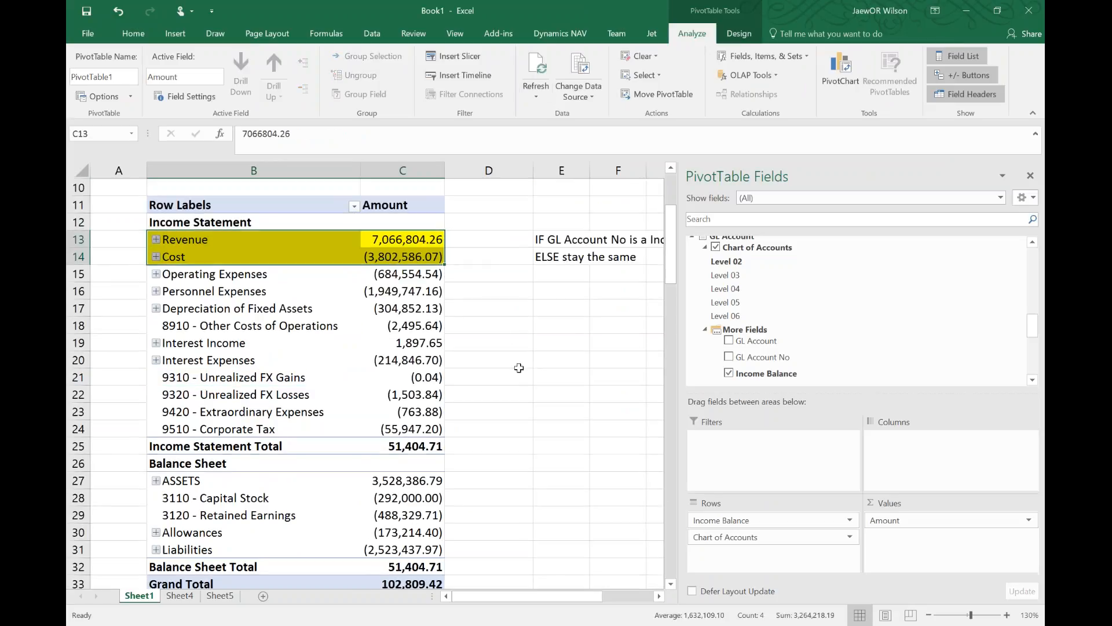
pyautogui.click(391, 259)
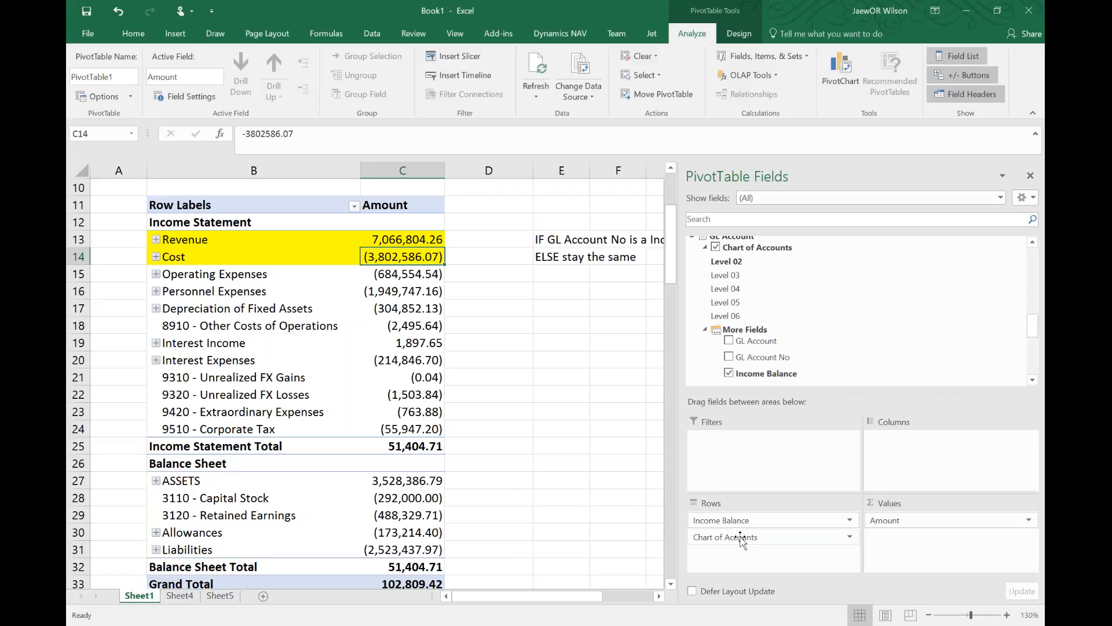
# - Remove Income Balance from the PivotTable rows, leaving only the Chart of Accounts hierarchy against Amount
pyautogui.moveTo(767, 537); pyautogui.dragTo(550, 441)
pyautogui.scroll(1, 189, 308)
pyautogui.press('Down')
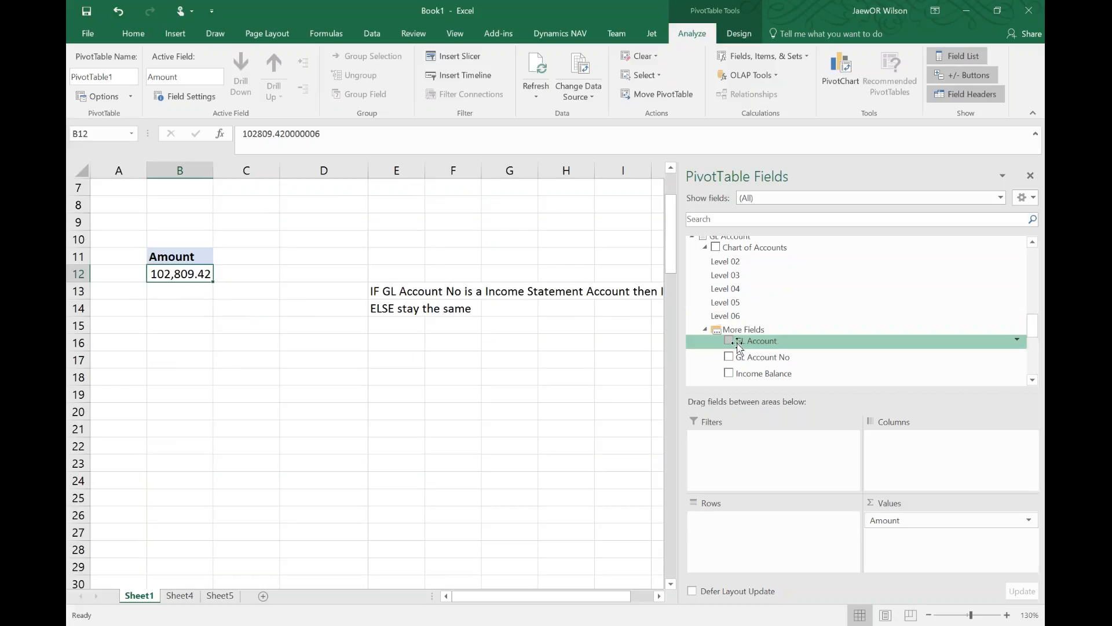
pyautogui.click(716, 248)
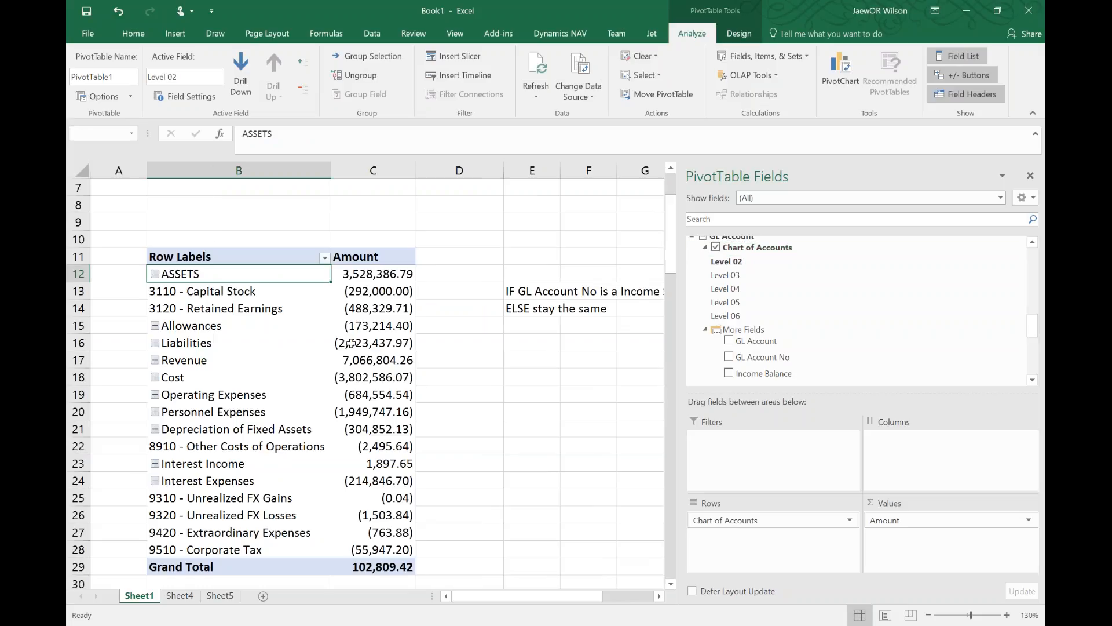
# - Add the Amount1 measure from Finance Transactions to the PivotTable values and delete the overlapping notes in E13:E14
pyautogui.scroll(5, 811, 370)
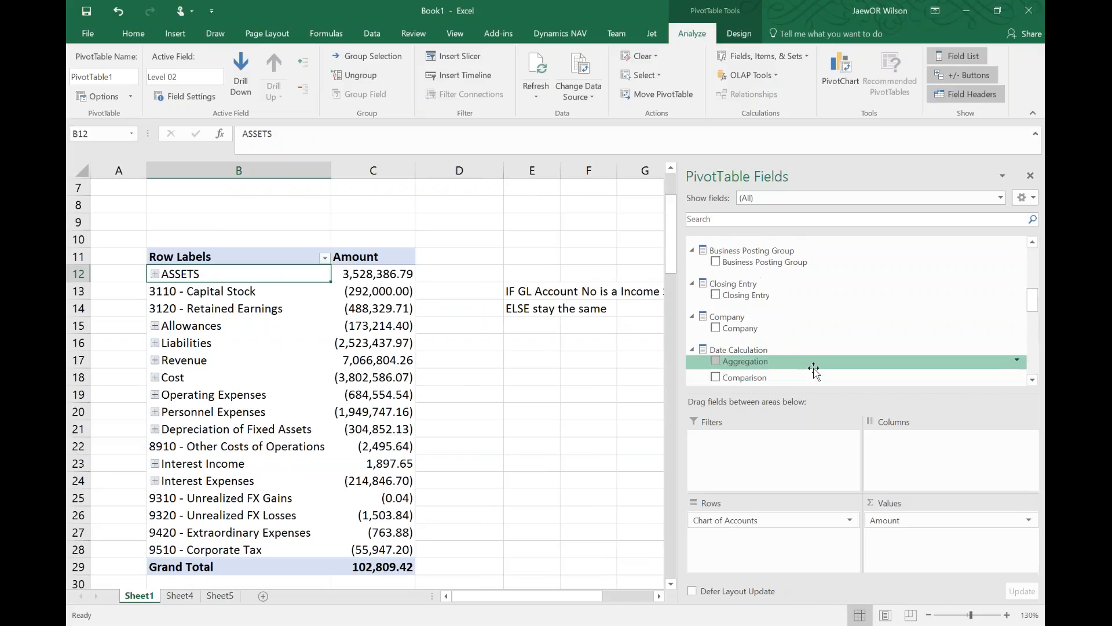
pyautogui.scroll(3, 797, 368)
pyautogui.scroll(-2, 797, 368)
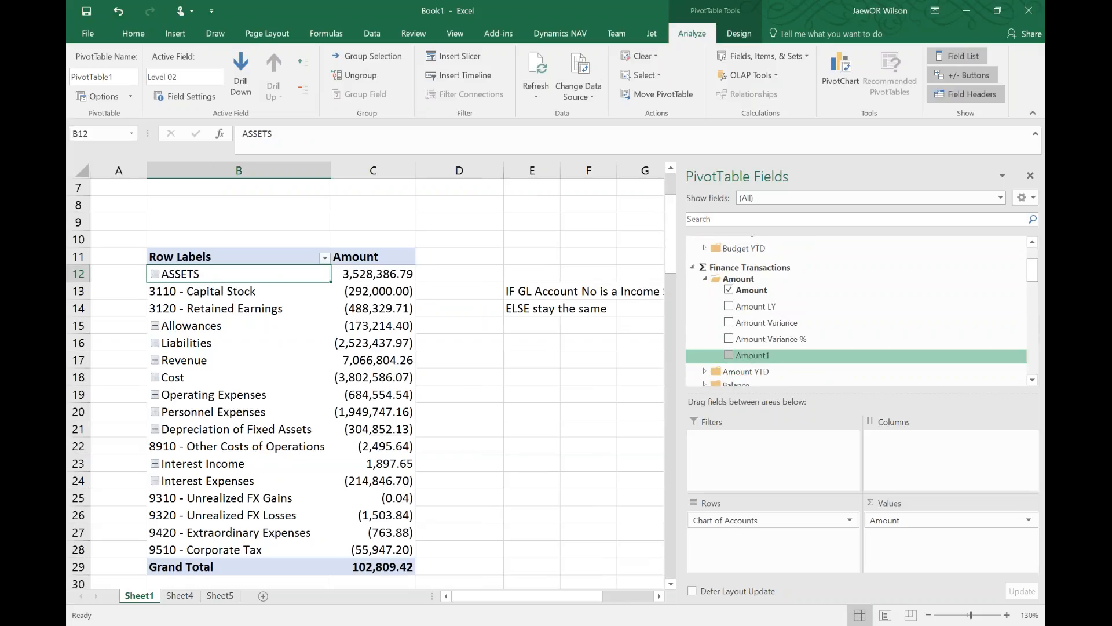
pyautogui.moveTo(753, 355); pyautogui.dragTo(921, 539)
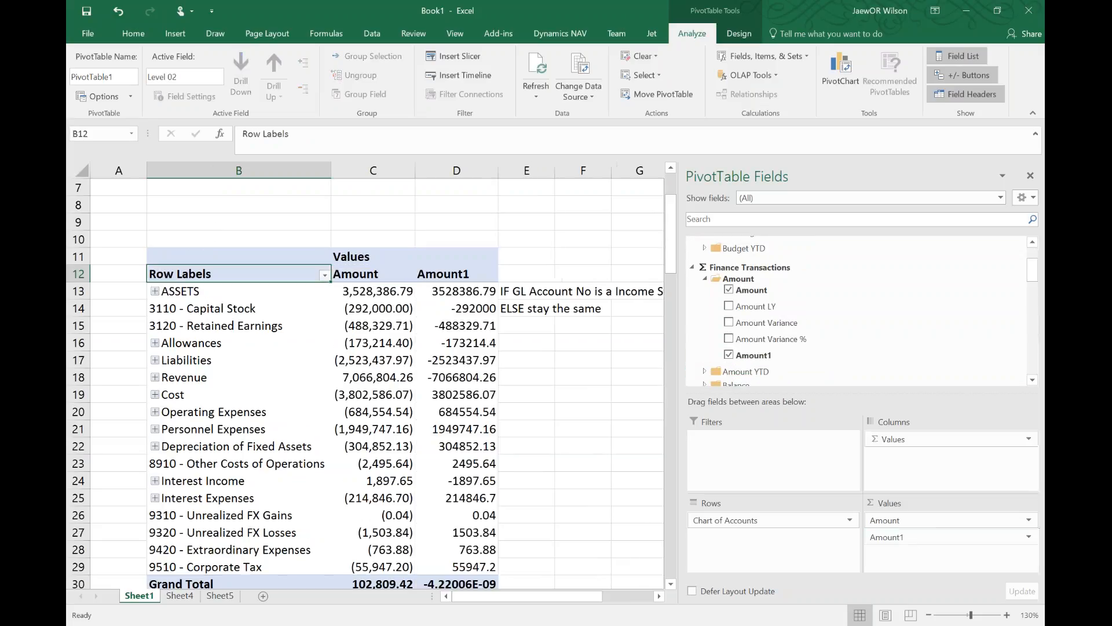
pyautogui.moveTo(521, 291); pyautogui.dragTo(518, 309)
pyautogui.press('Delete')
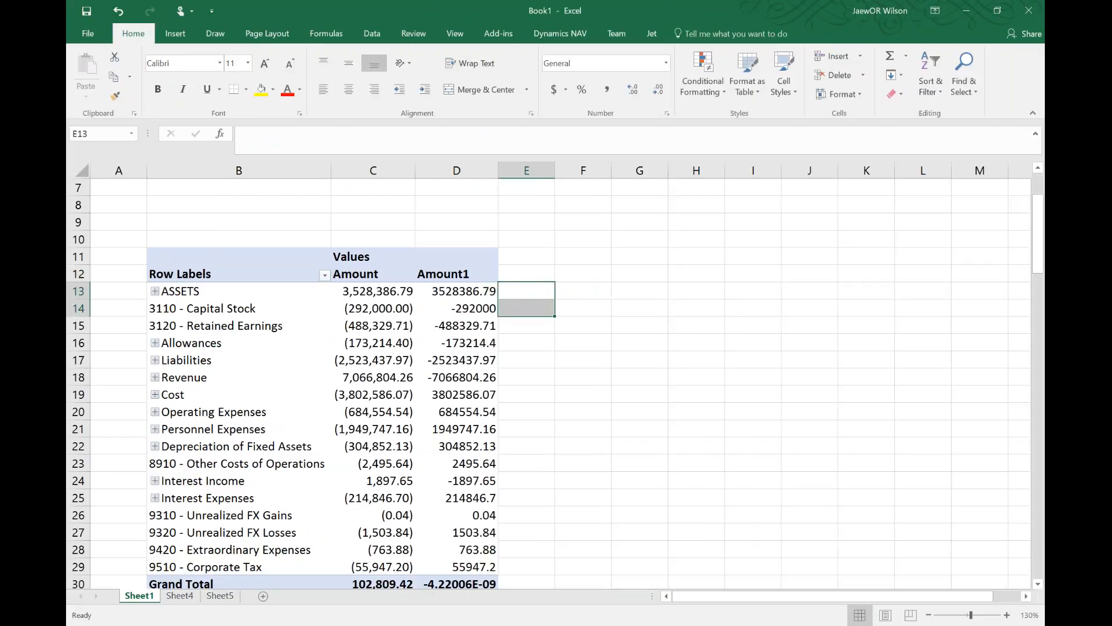
# - Compare the Amount and Amount1 columns and apply the comma Accounting format to the Amount1 grand total
pyautogui.moveTo(382, 308); pyautogui.dragTo(383, 446)
pyautogui.moveTo(464, 291); pyautogui.dragTo(476, 448)
pyautogui.click(468, 584)
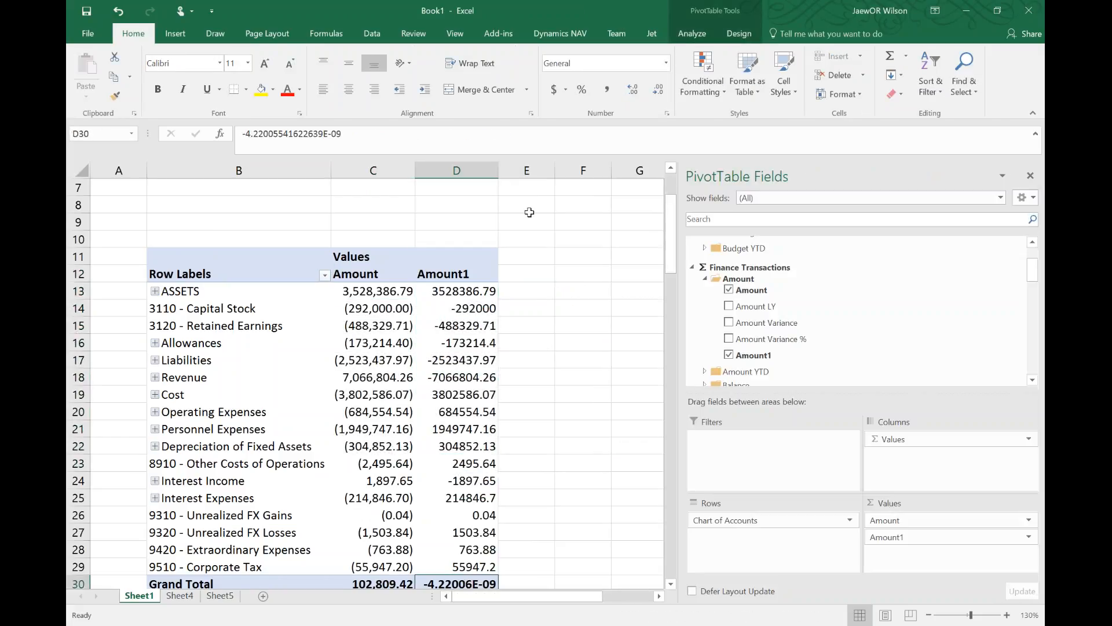
pyautogui.click(606, 89)
pyautogui.scroll(-4, 479, 380)
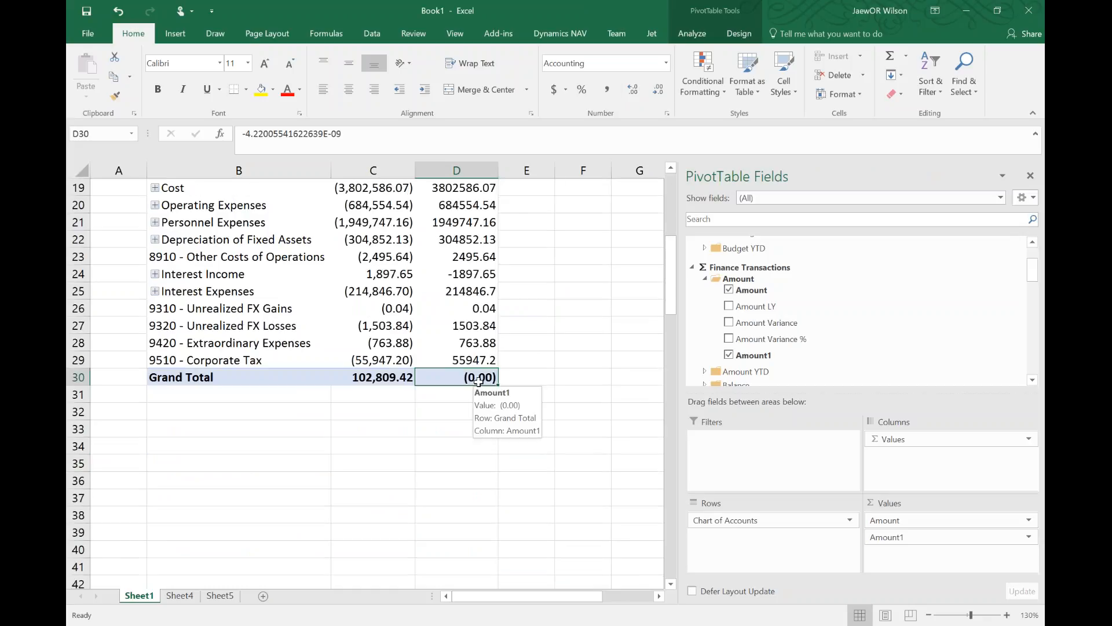
pyautogui.scroll(6, 478, 380)
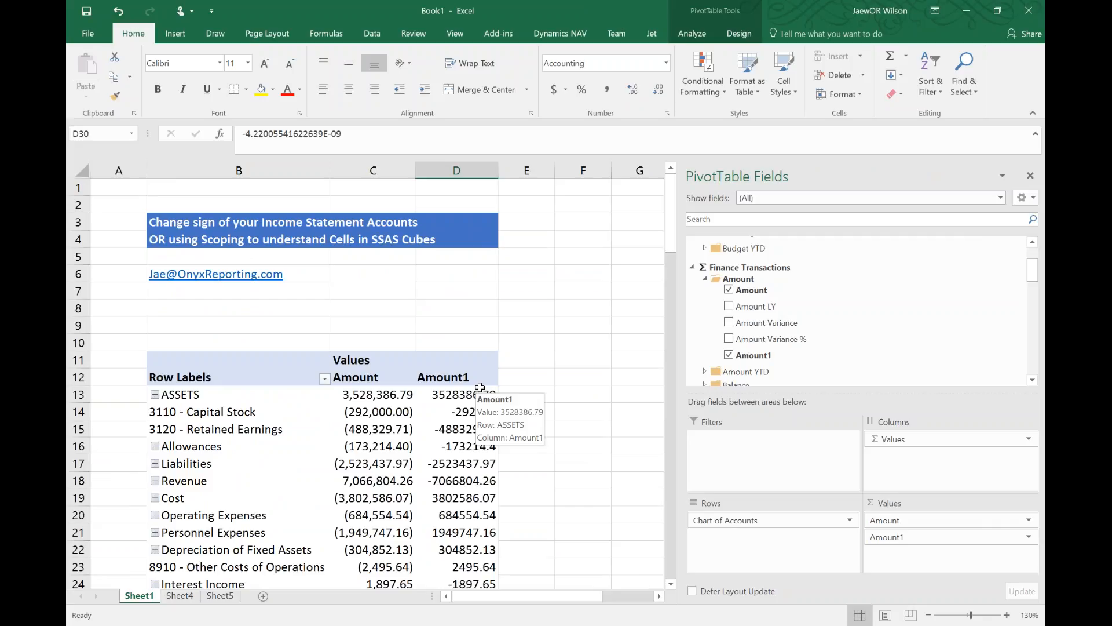
# - Review the scope script on Sheet5, focusing on the negated Amount assignment and the Income Balance &[0] scope
pyautogui.click(219, 597)
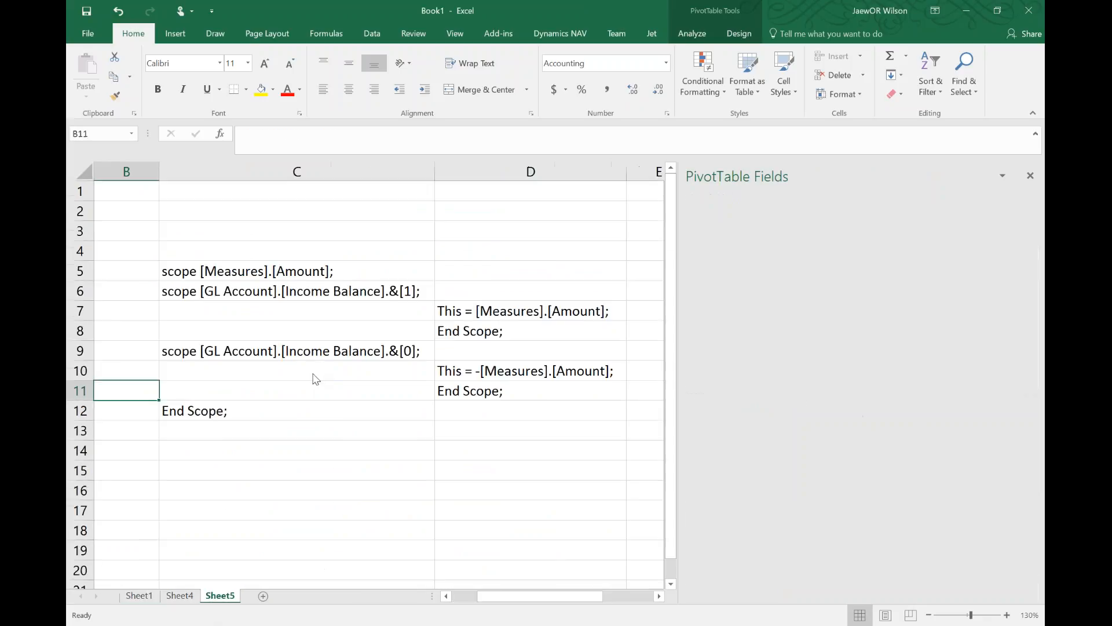
pyautogui.moveTo(313, 272); pyautogui.dragTo(582, 428)
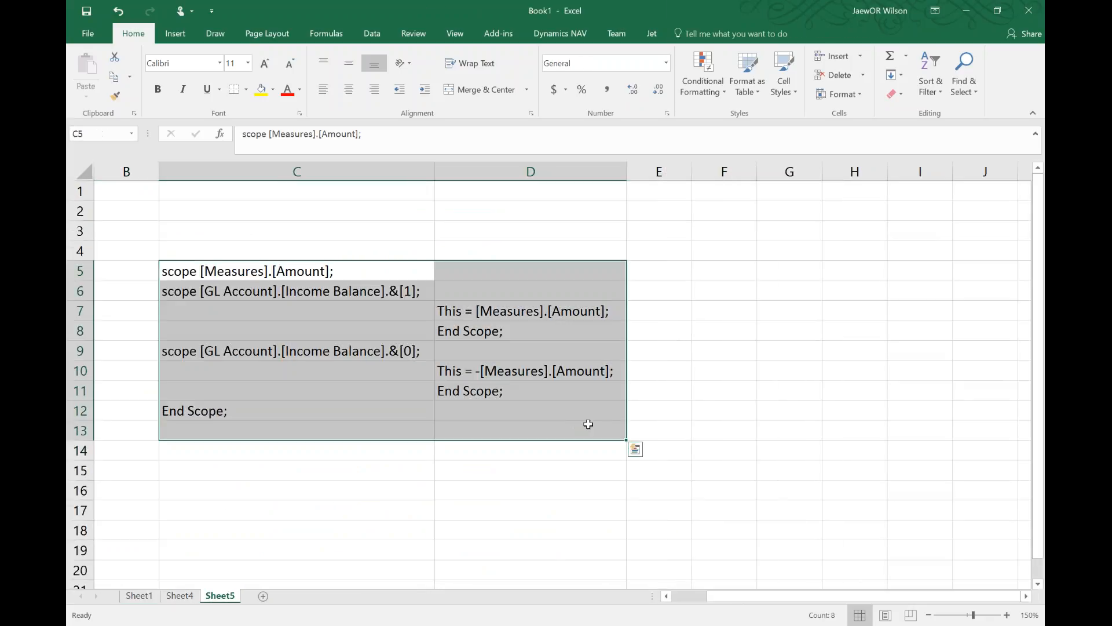
pyautogui.click(565, 374)
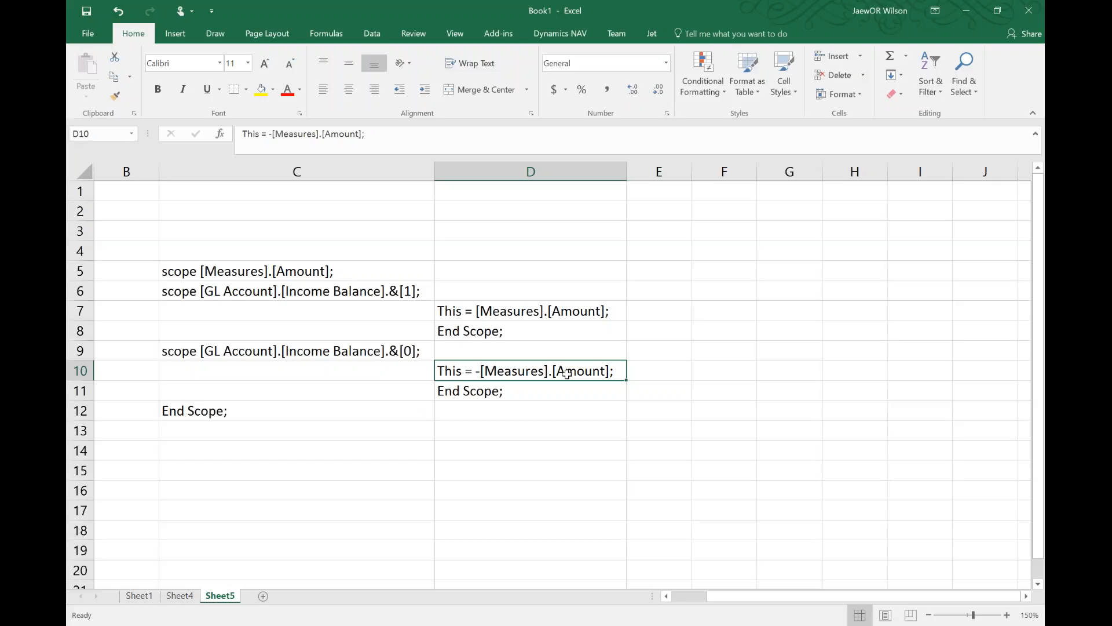
pyautogui.click(296, 269)
pyautogui.click(338, 355)
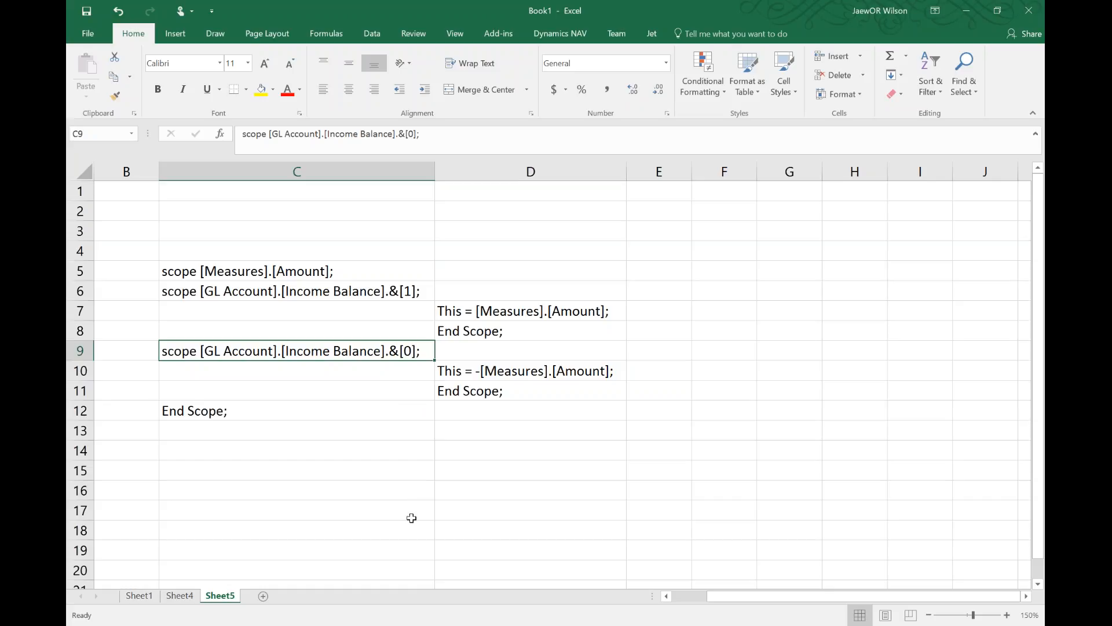
# - Switch to Jet Data Manager, review the "scope" script command, and look over the Finance cube's available actions
pyautogui.hotkey('alt', 'Tab')
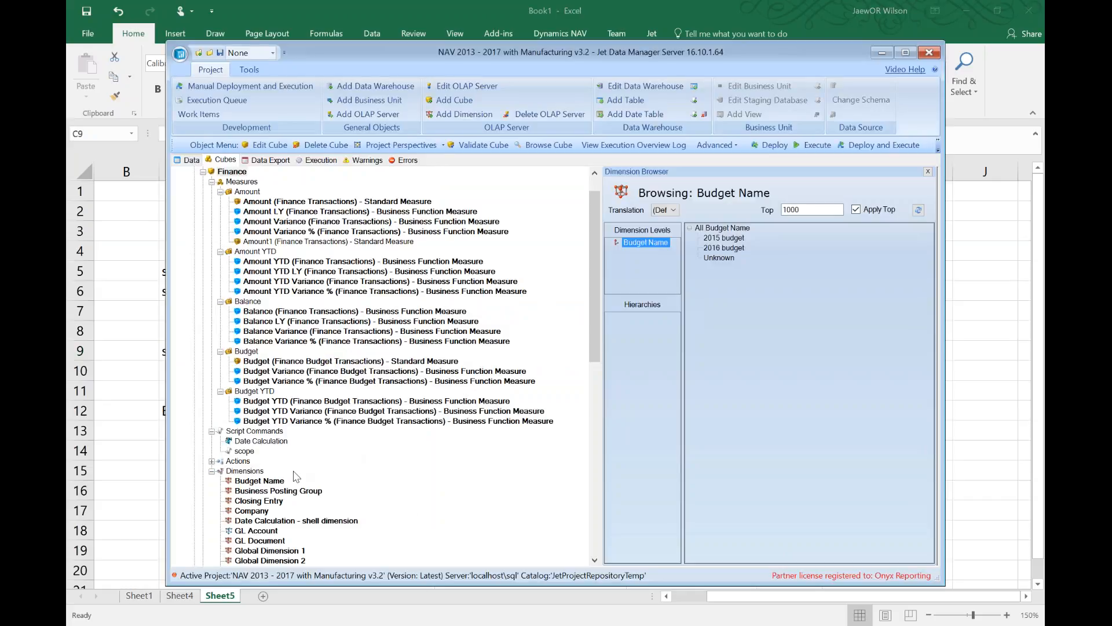
pyautogui.rightClick(239, 452)
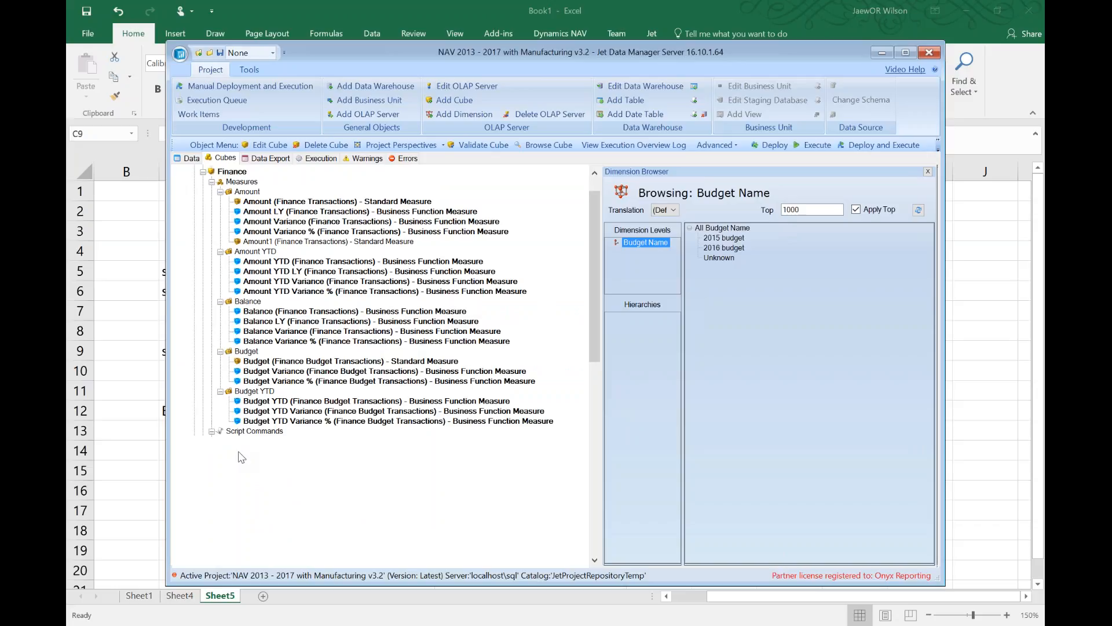
pyautogui.click(272, 459)
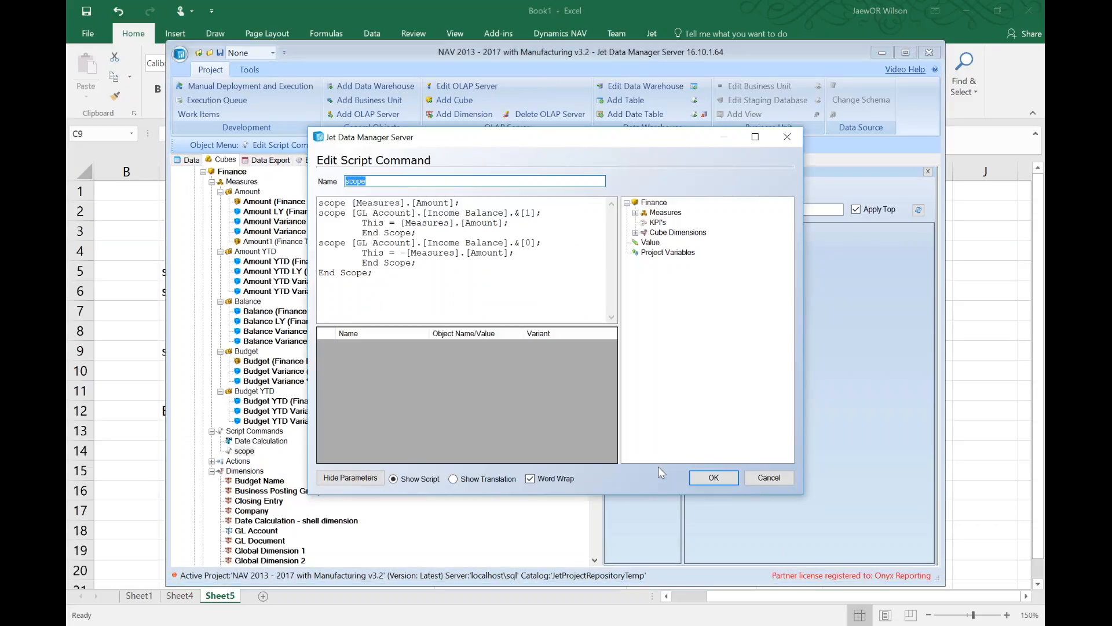
pyautogui.click(712, 477)
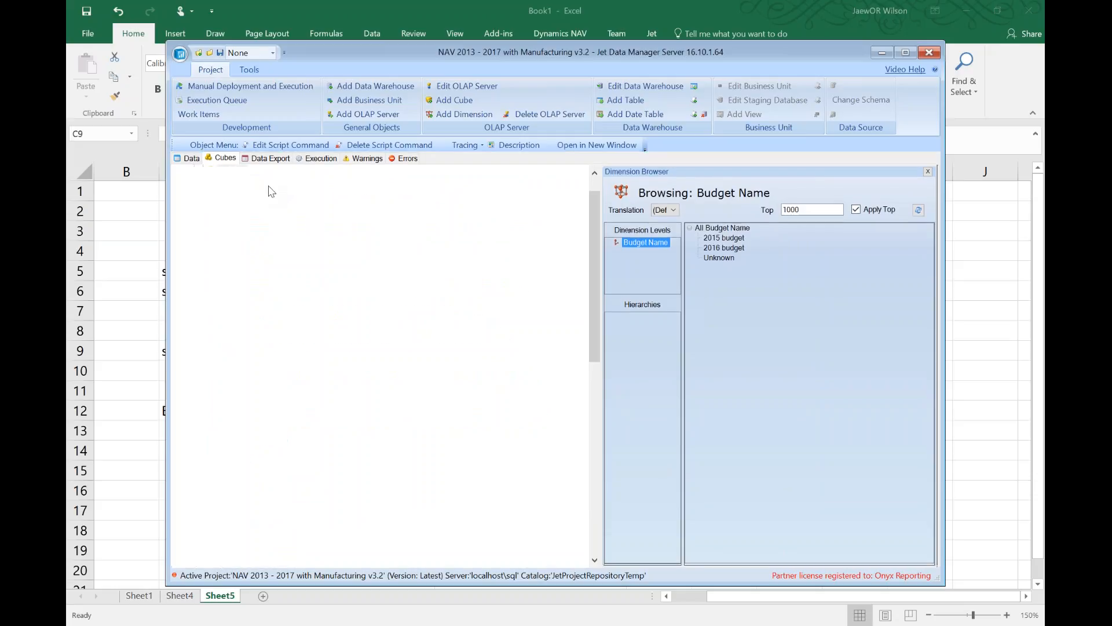
pyautogui.rightClick(242, 172)
pyautogui.moveTo(326, 320)
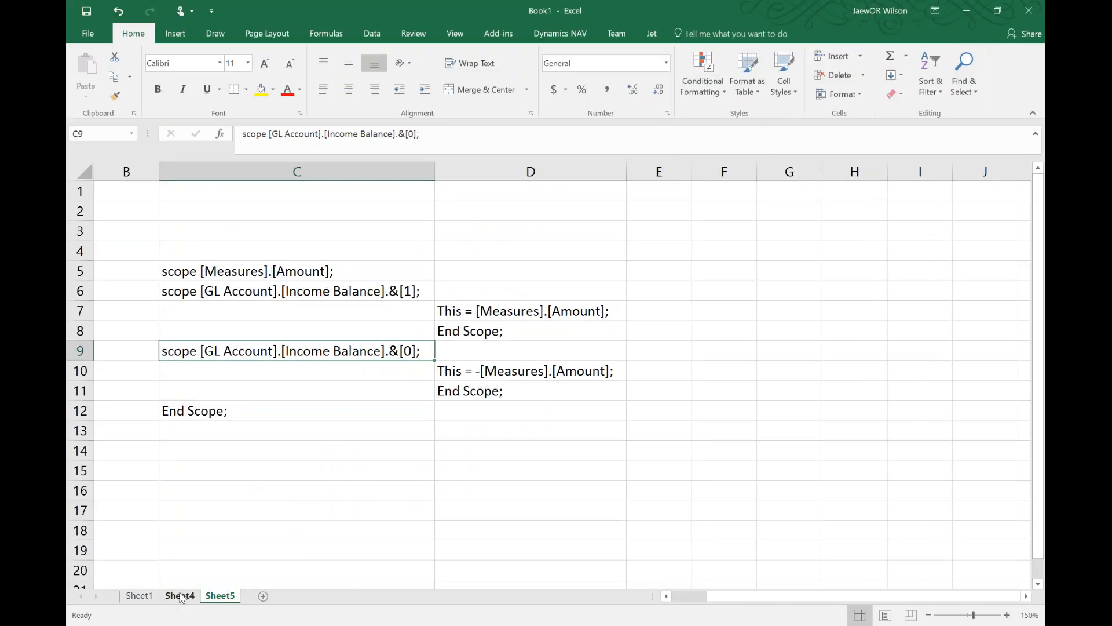
# - On Sheet4 in Excel, enter "cube aggregates data" in C7 and move the cube picture away from the notes
pyautogui.click(180, 596)
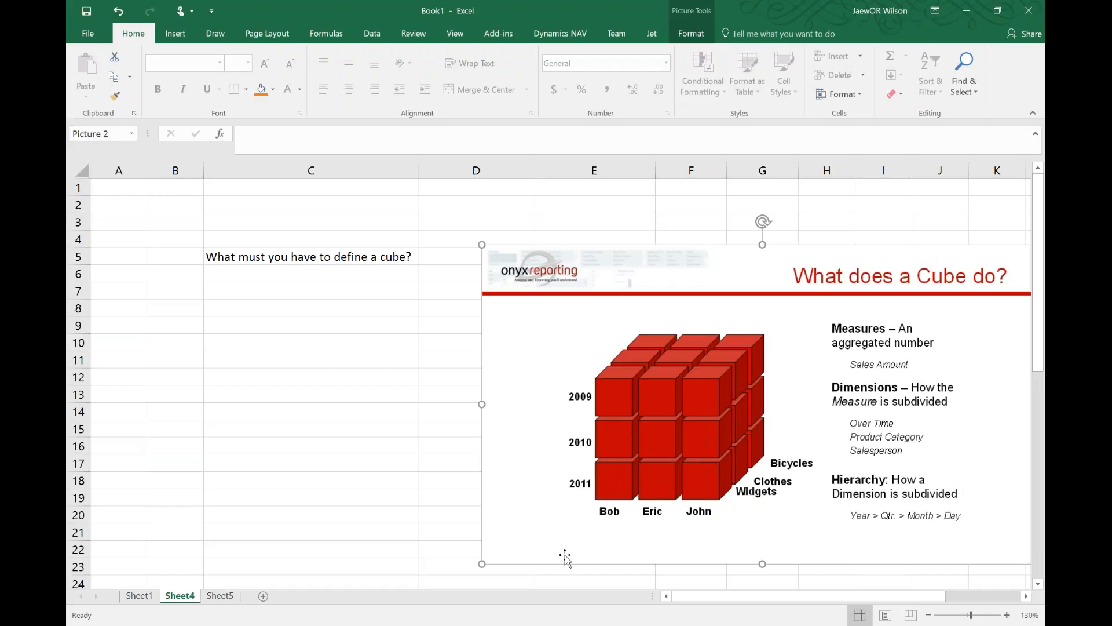
pyautogui.click(328, 293)
pyautogui.write('cube aggregates data')
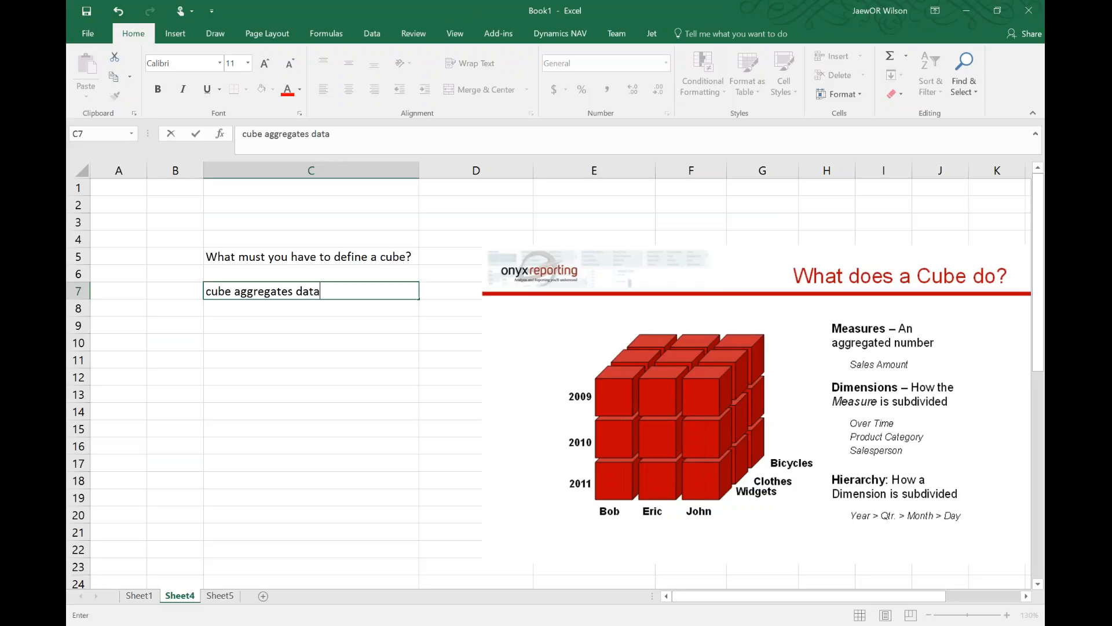
pyautogui.press('Return')
pyautogui.click(489, 255)
pyautogui.moveTo(605, 346); pyautogui.dragTo(859, 350)
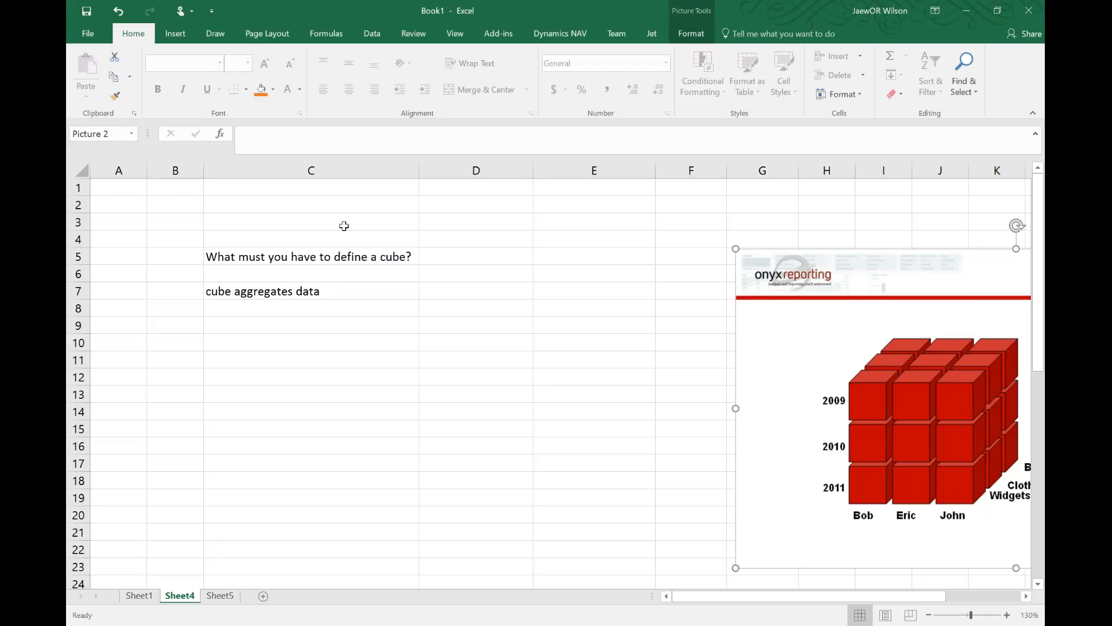
# - Enter "g/l entry has many transactions" in C3 and 400,000,000 in D3
pyautogui.click(281, 287)
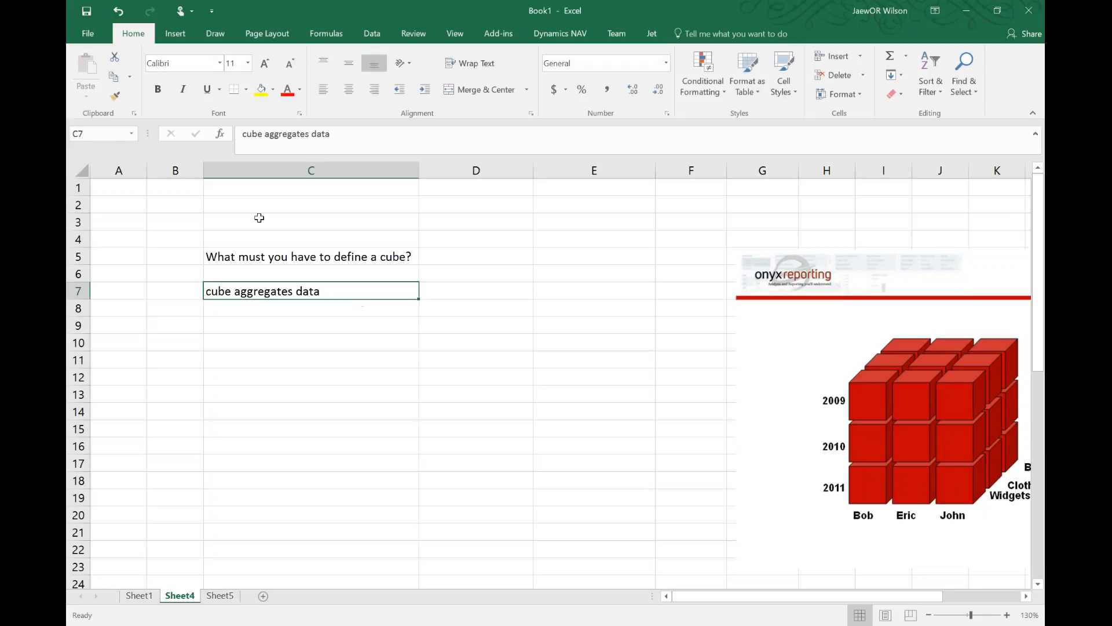
pyautogui.click(259, 220)
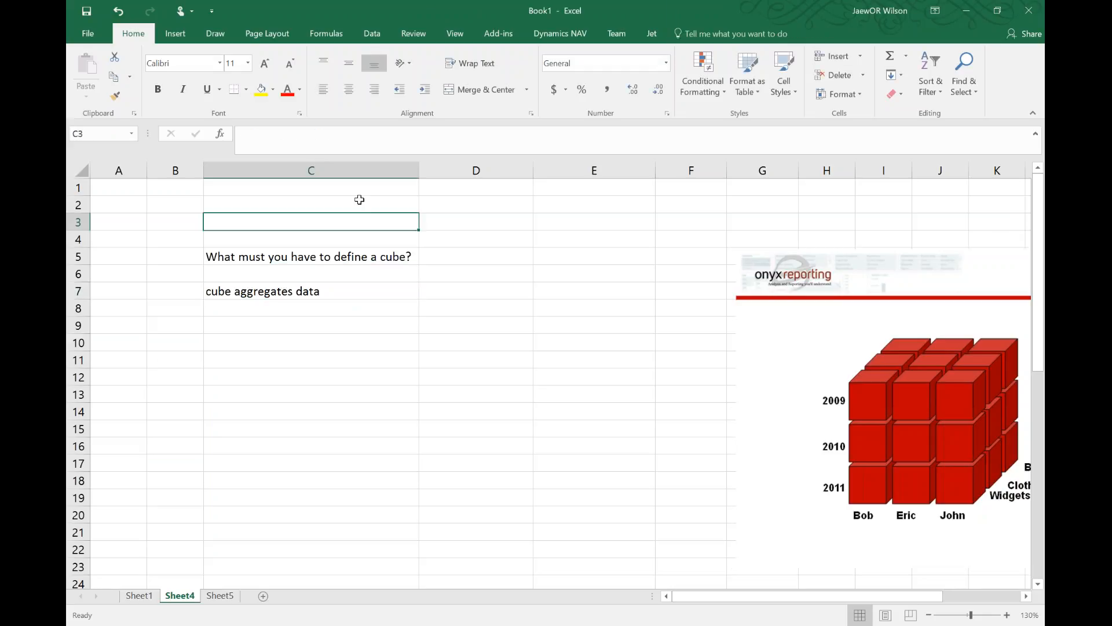
pyautogui.write('C')
pyautogui.press('BackSpace')
pyautogui.write('g/l entry')
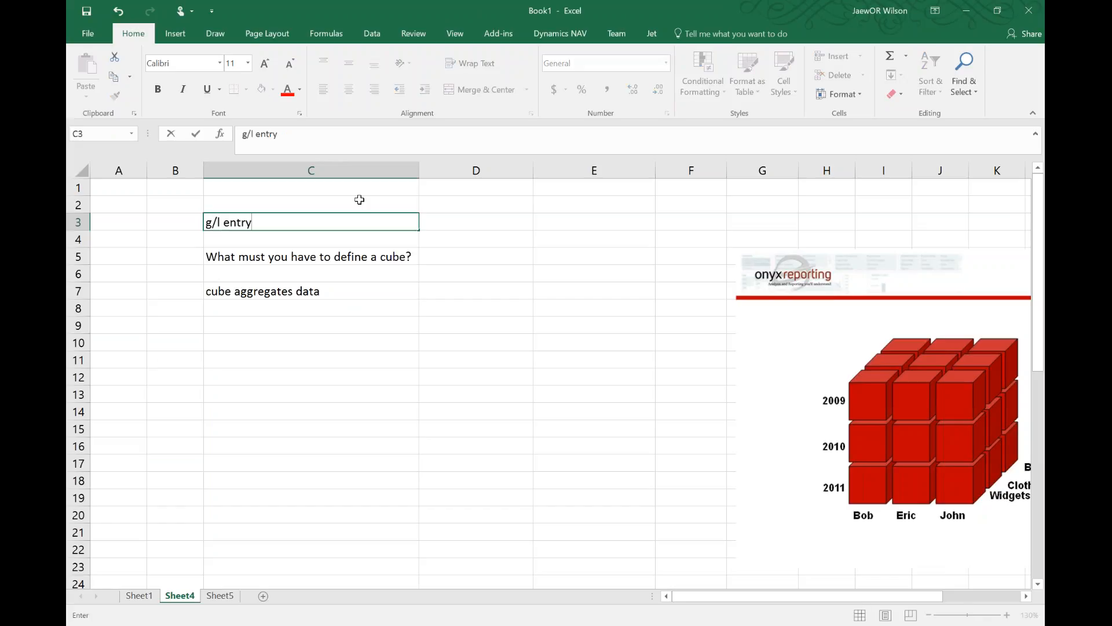
pyautogui.write(' has many trans')
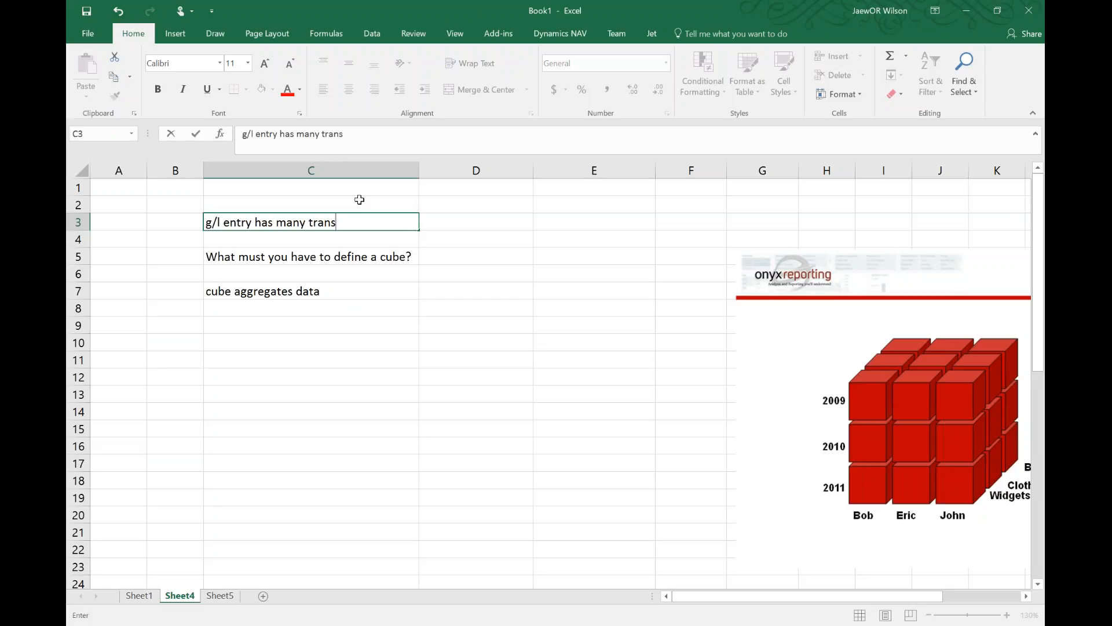
pyautogui.write('actions')
pyautogui.press('Tab')
pyautogui.write('400,000,000')
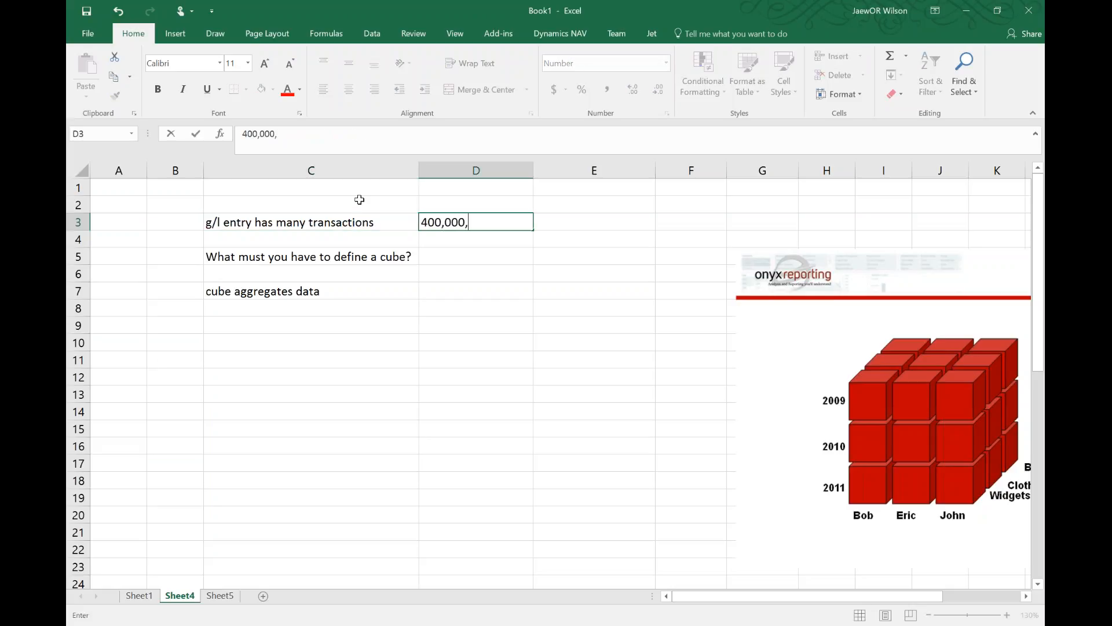
pyautogui.press('Return')
pyautogui.press('Down')
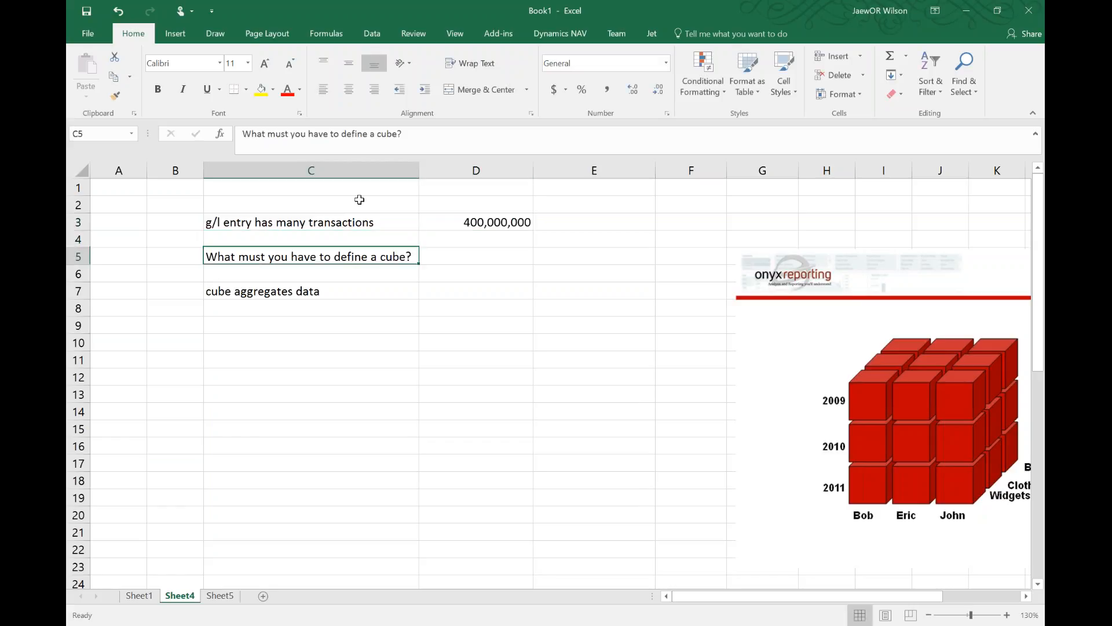
pyautogui.press('Down')
pyautogui.press('Down')
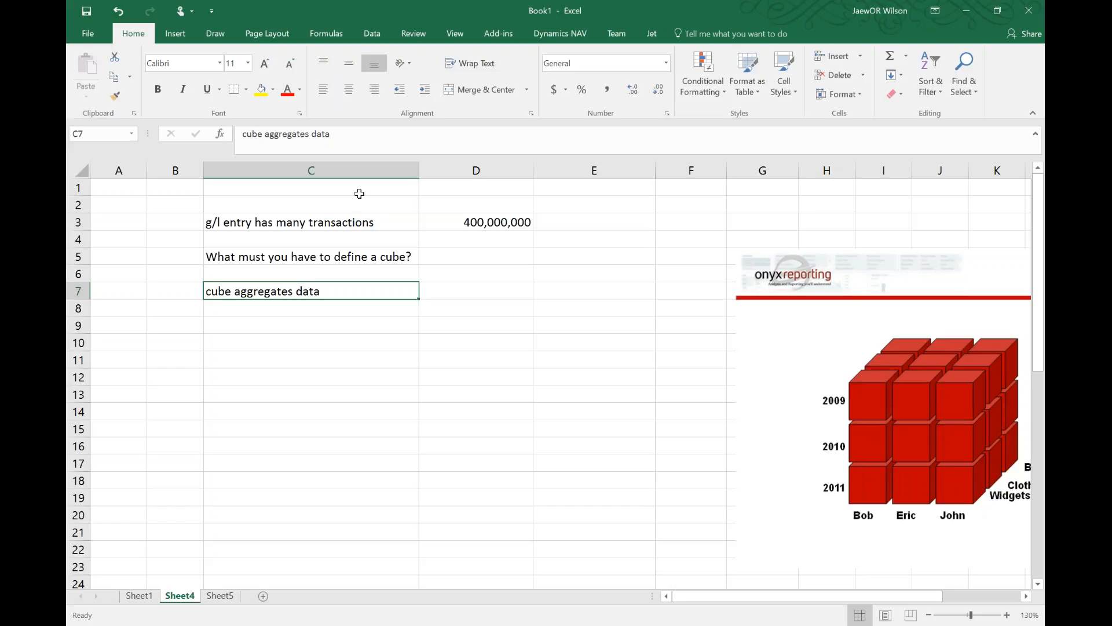
# - Reposition the cube picture so it starts around column F, and replace the note in C7 with "Measure"
pyautogui.moveTo(739, 398); pyautogui.dragTo(462, 366)
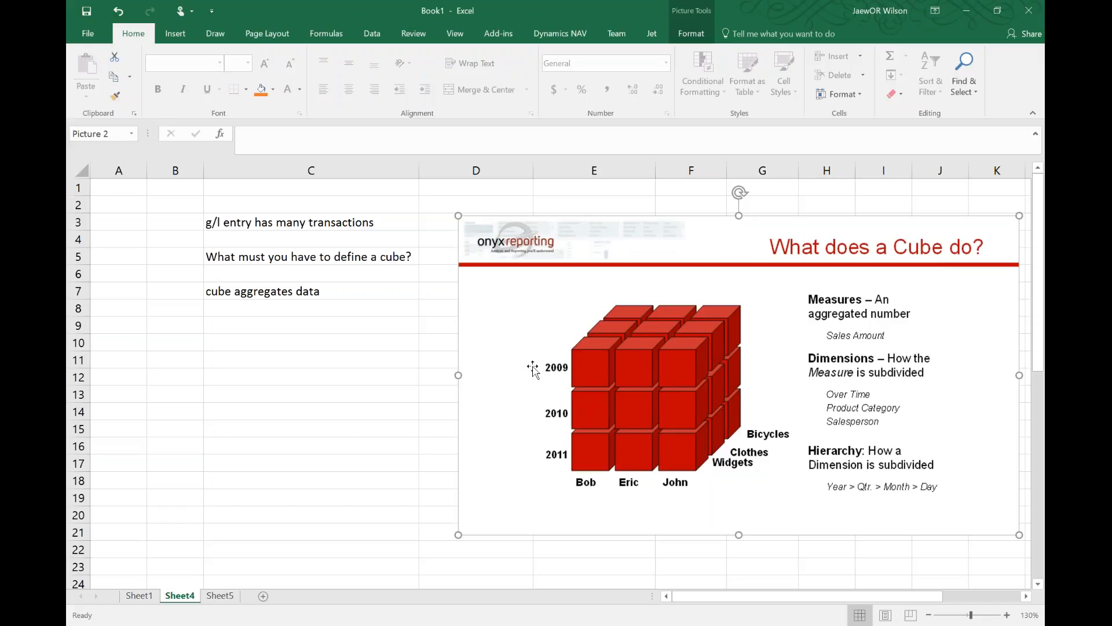
pyautogui.moveTo(728, 383); pyautogui.dragTo(827, 381)
pyautogui.click(308, 340)
pyautogui.press('Up')
pyautogui.press('Up')
pyautogui.press('Up')
pyautogui.press('Delete')
pyautogui.press('F2')
pyautogui.write('Measur')
pyautogui.press('BackSpace')
pyautogui.press('BackSpace')
pyautogui.write('ure')
pyautogui.press('Tab')
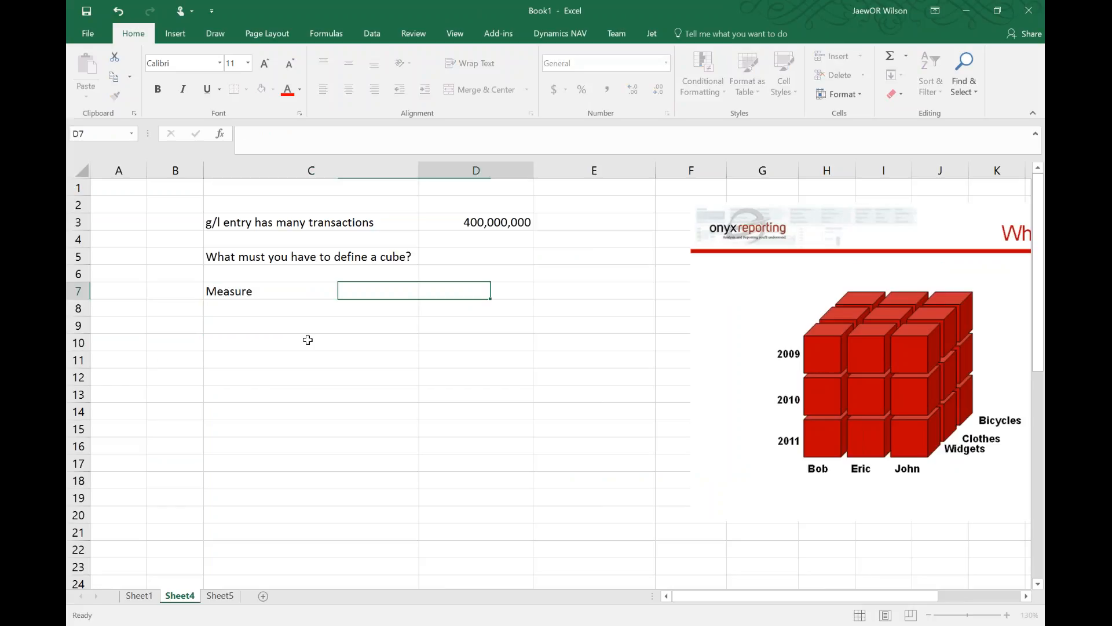
# - Enter the heading "Dimension" in D7 and "1 (Amount)" in C9 under Measure
pyautogui.write('Dimension')
pyautogui.press('Return')
pyautogui.press('Return')
pyautogui.write('1 (AMoun')
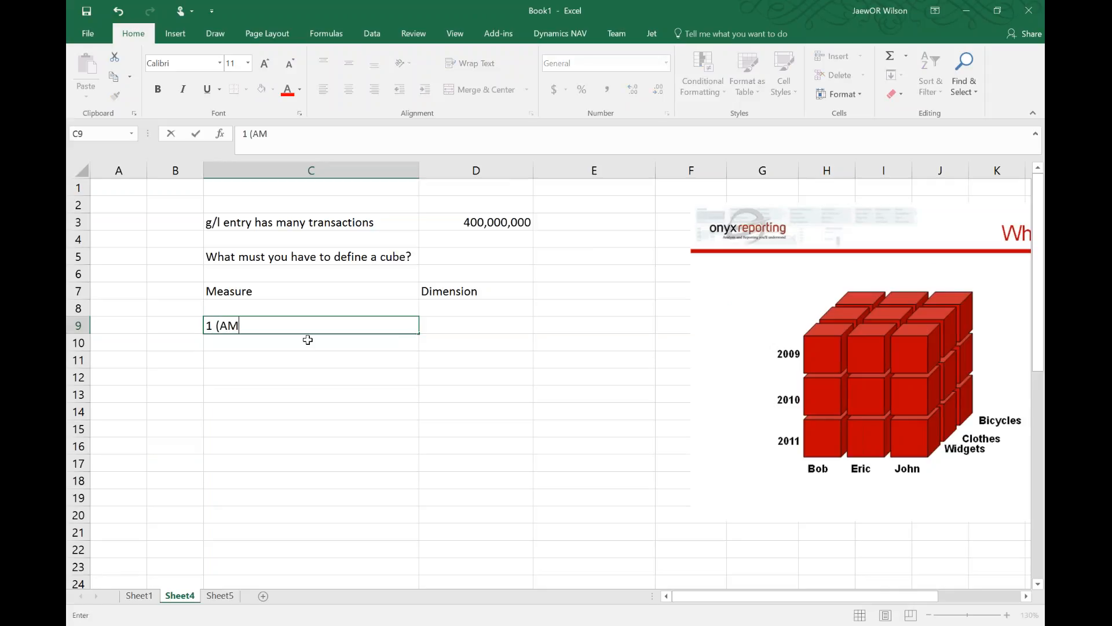
pyautogui.press('BackSpace')
pyautogui.press('BackSpace')
pyautogui.press('BackSpace')
pyautogui.press('BackSpace')
pyautogui.write('mount)')
pyautogui.press('Tab')
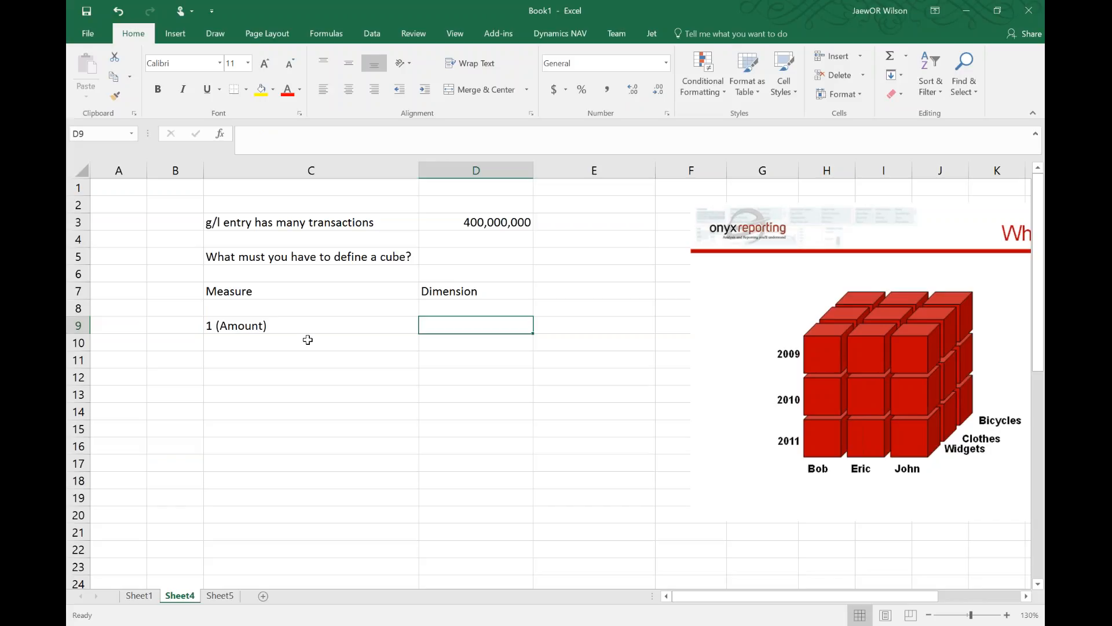
# - Enter "g/l account" in D9, with 50 in D11 and 1 in C11
pyautogui.press('F2')
pyautogui.write('g/l account')
pyautogui.press('Return')
pyautogui.press('Down')
pyautogui.press('Right')
pyautogui.write('50')
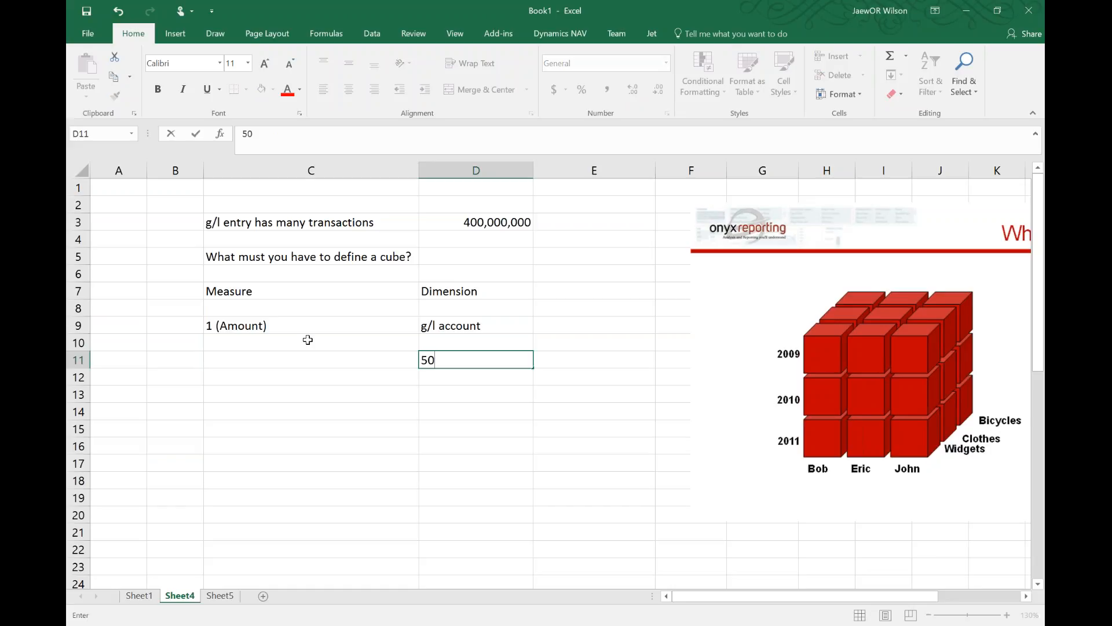
pyautogui.hotkey('ctrl', 'Return')
pyautogui.press('Left')
pyautogui.write('1')
# - Label cell C14 "Number of Cells"
pyautogui.press('Down')
pyautogui.press('Down')
pyautogui.press('Down')
pyautogui.press('Right')
pyautogui.press('Left')
pyautogui.write('Num')
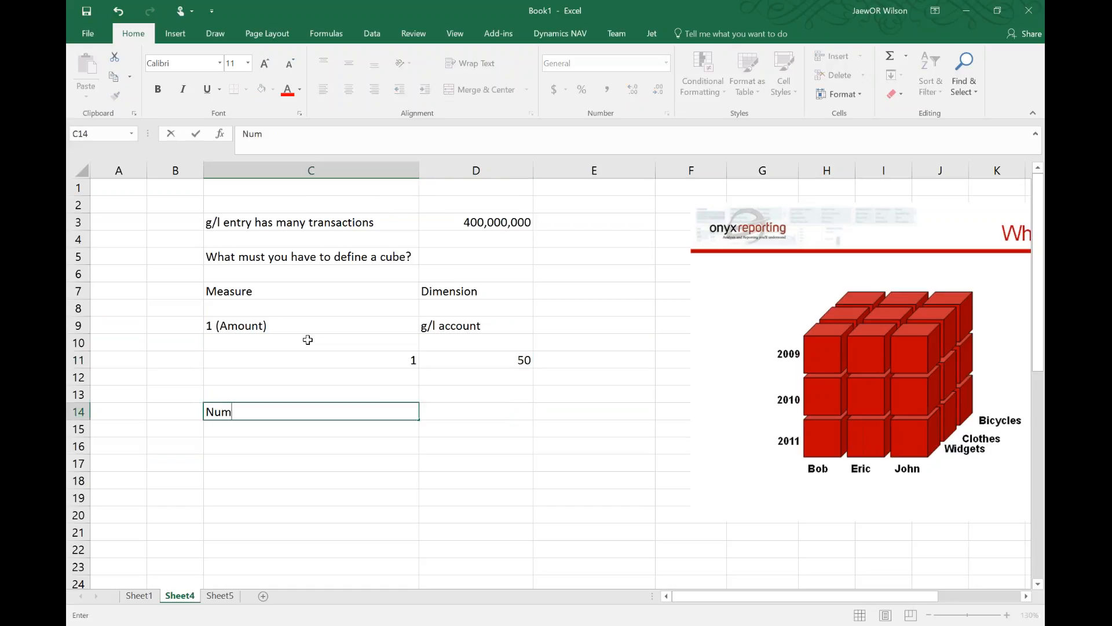
pyautogui.write('ber of Cells')
pyautogui.press('Tab')
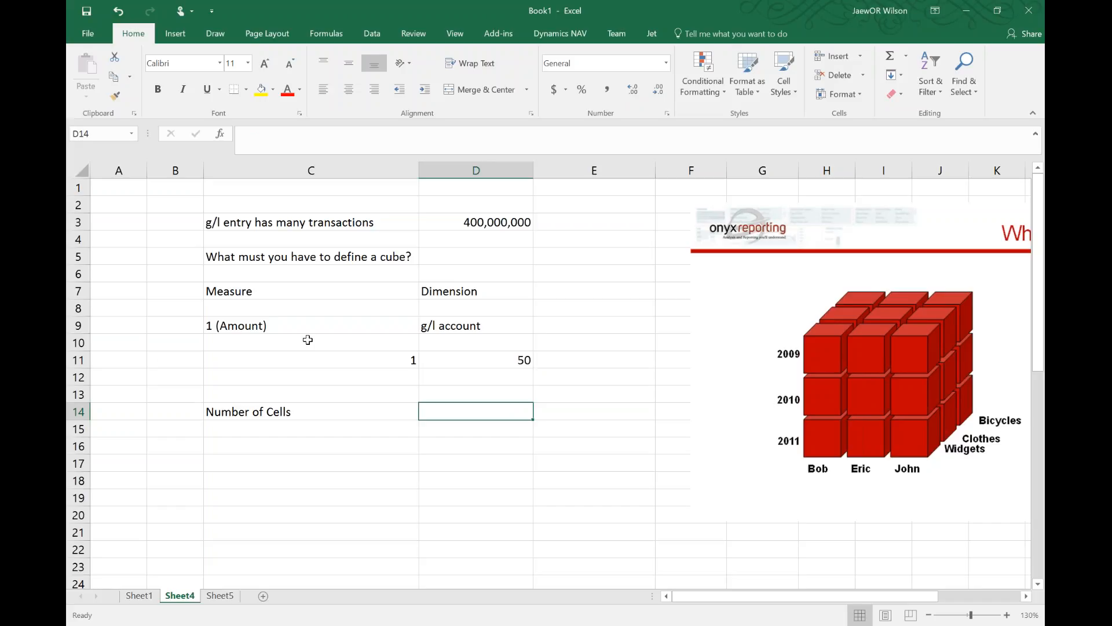
# - Calculate the number of cells in D14 with the formula =D11*C11
pyautogui.write('=')
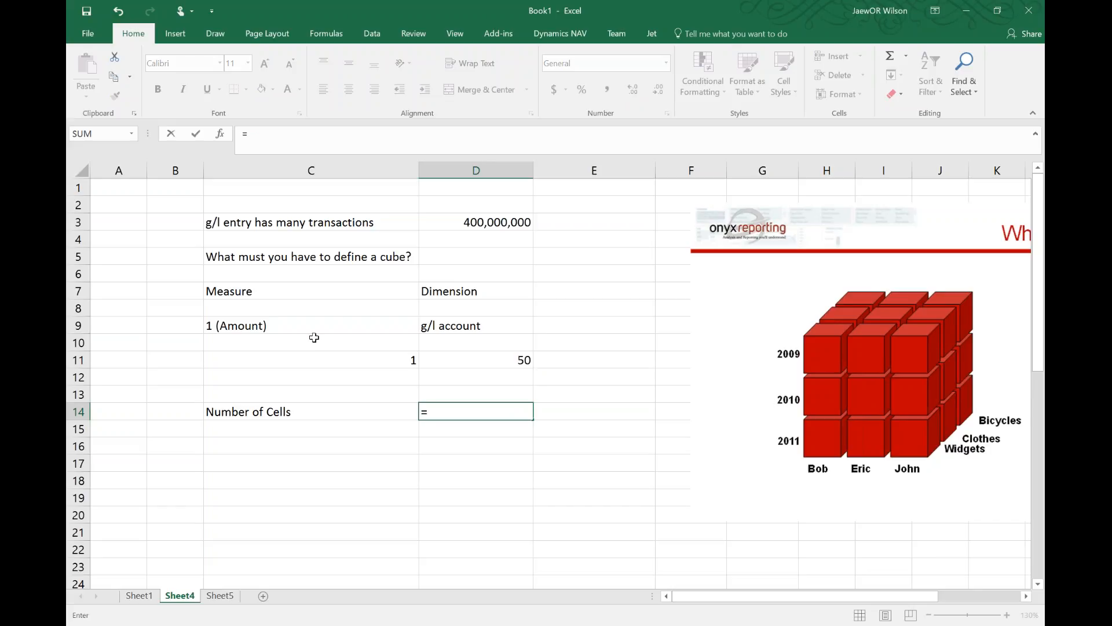
pyautogui.click(496, 360)
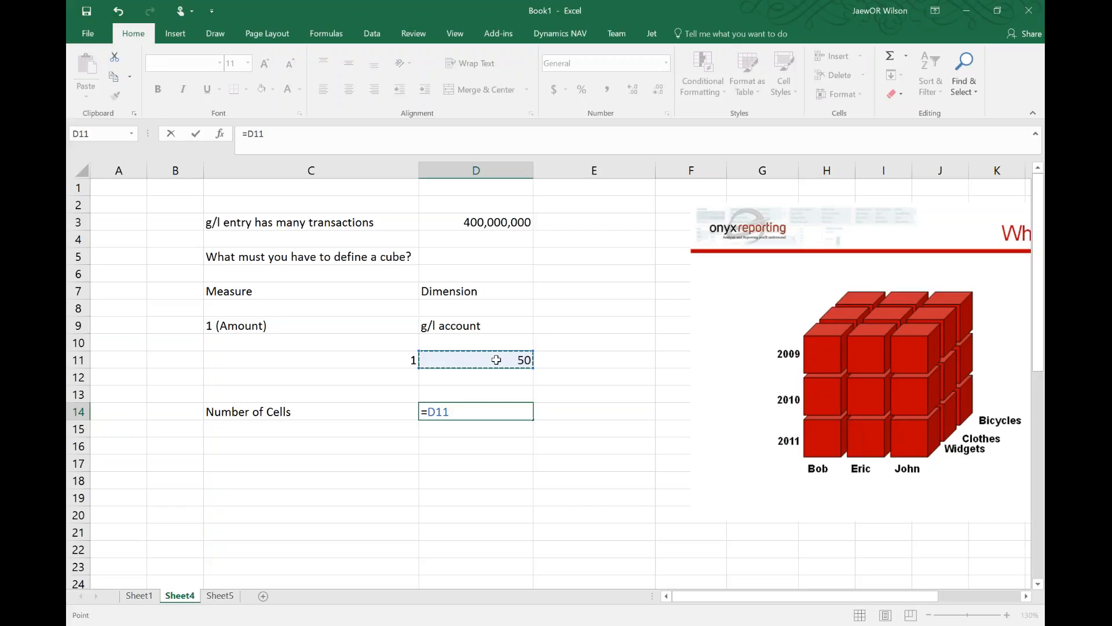
pyautogui.write('*')
pyautogui.click(378, 360)
pyautogui.press('Tab')
# - Compare the calculated number of cells in D14 with the transaction count in D3
pyautogui.click(353, 417)
pyautogui.click(448, 407)
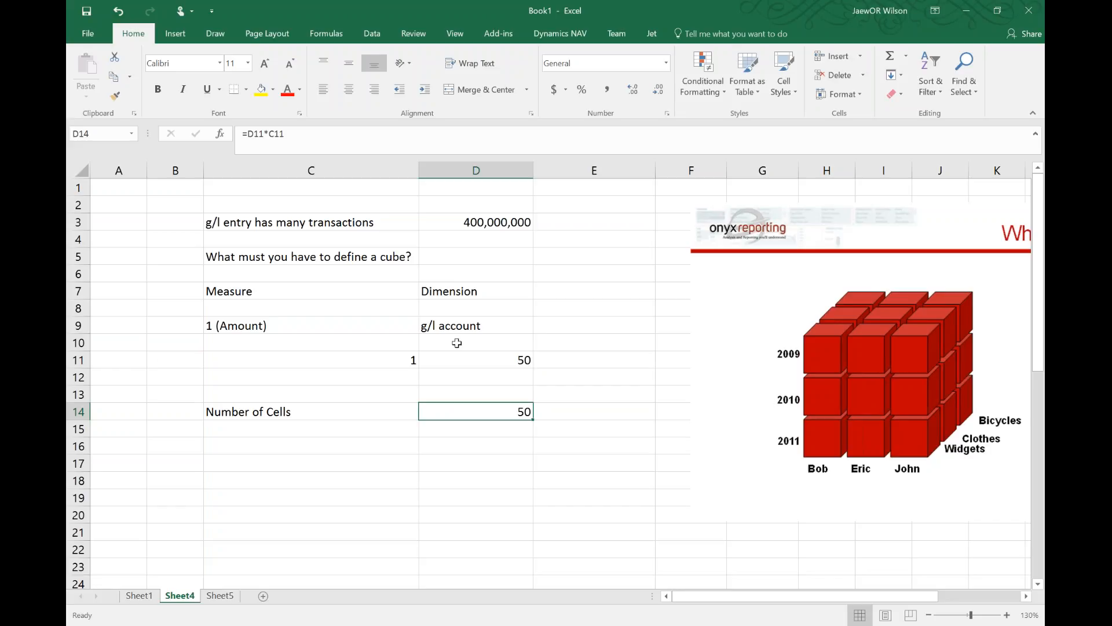
pyautogui.click(495, 240)
pyautogui.click(497, 229)
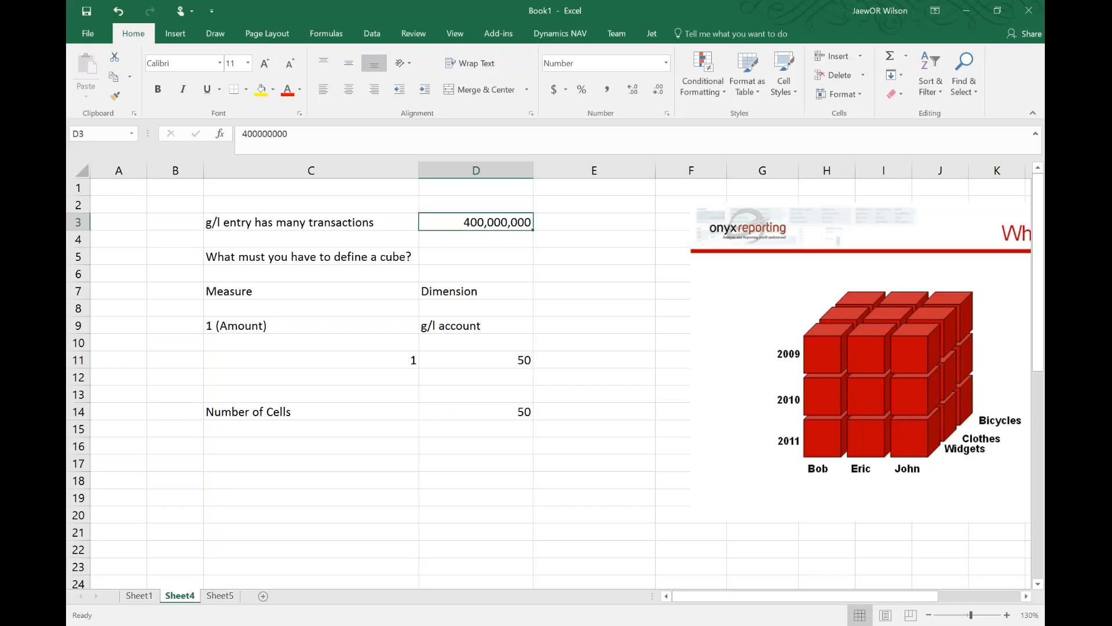
pyautogui.click(504, 409)
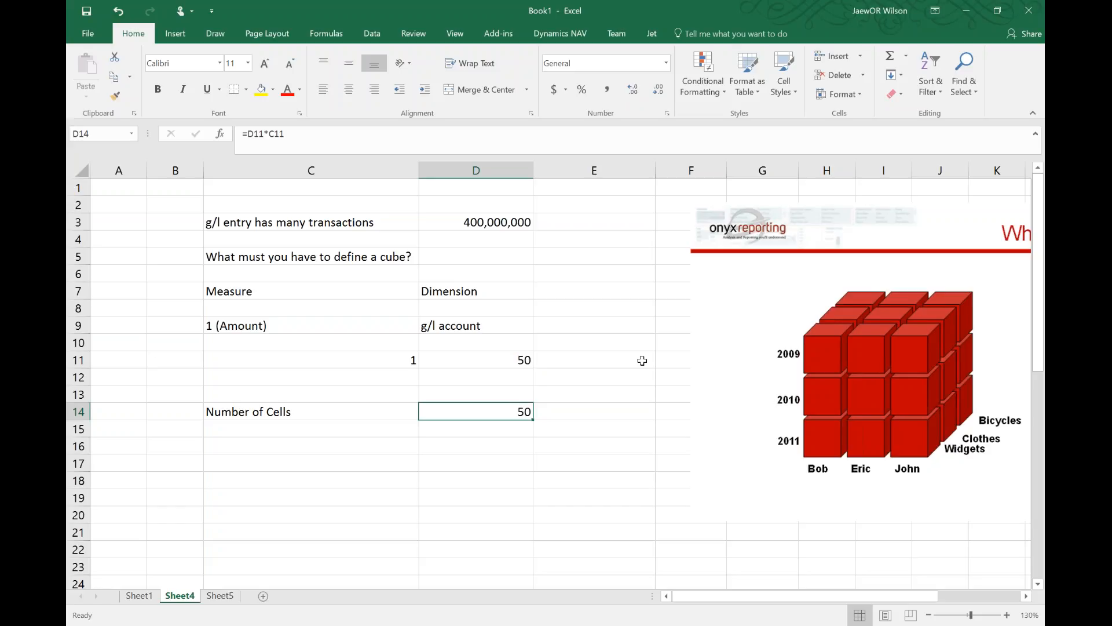
# - Add a second dimension by entering "date" in E9 and 3650 in E11
pyautogui.click(623, 338)
pyautogui.click(638, 324)
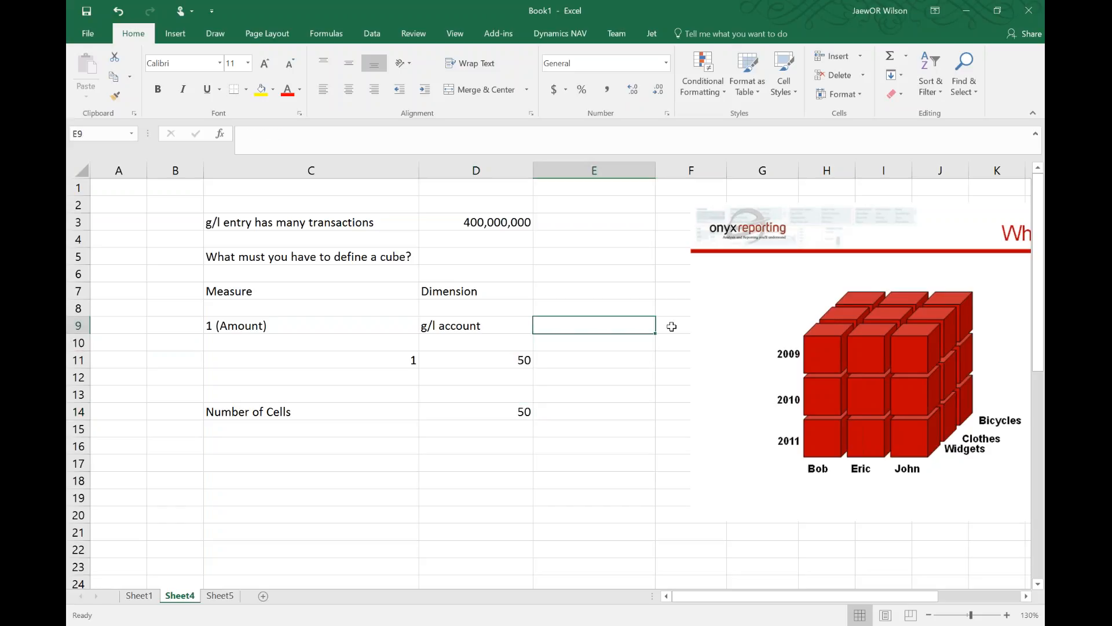
pyautogui.press('F2')
pyautogui.write('date')
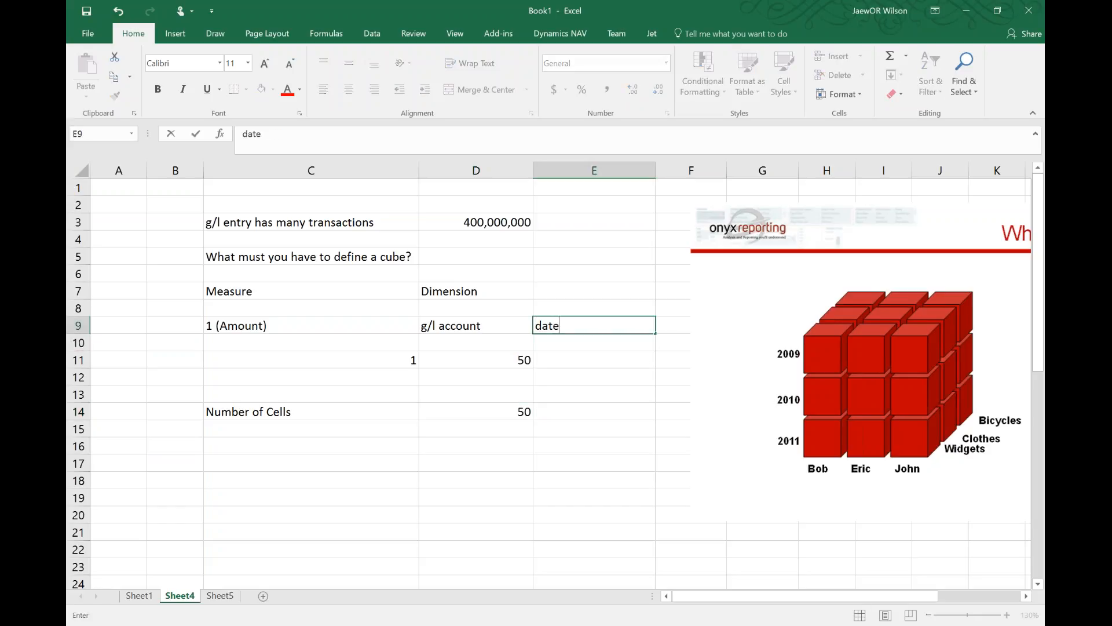
pyautogui.press('Return')
pyautogui.press('Return')
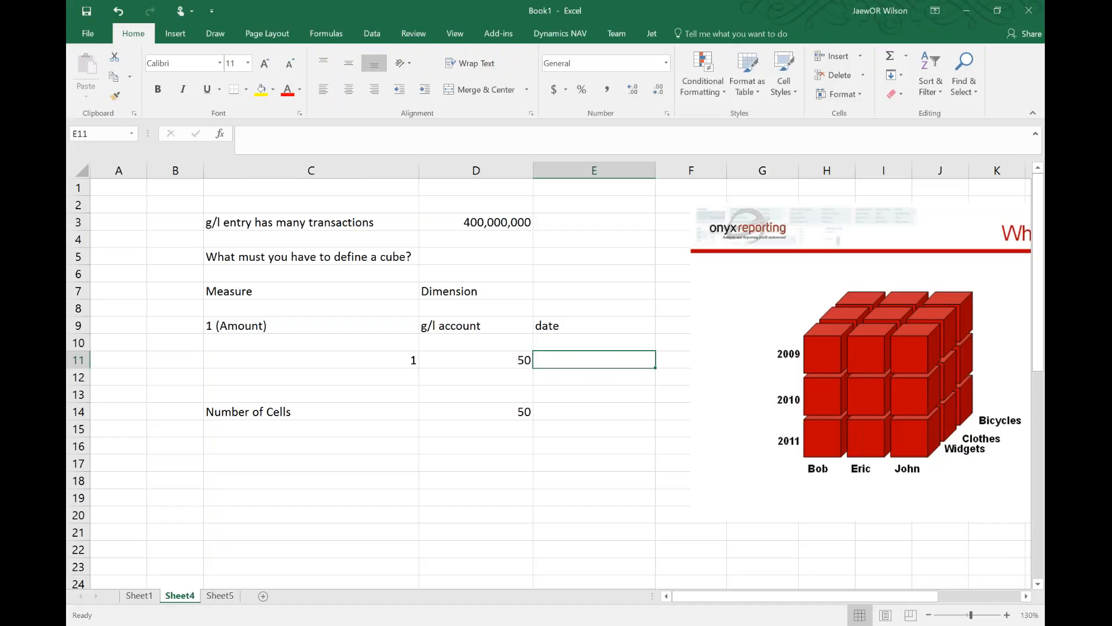
pyautogui.press('F2')
pyautogui.write('3650')
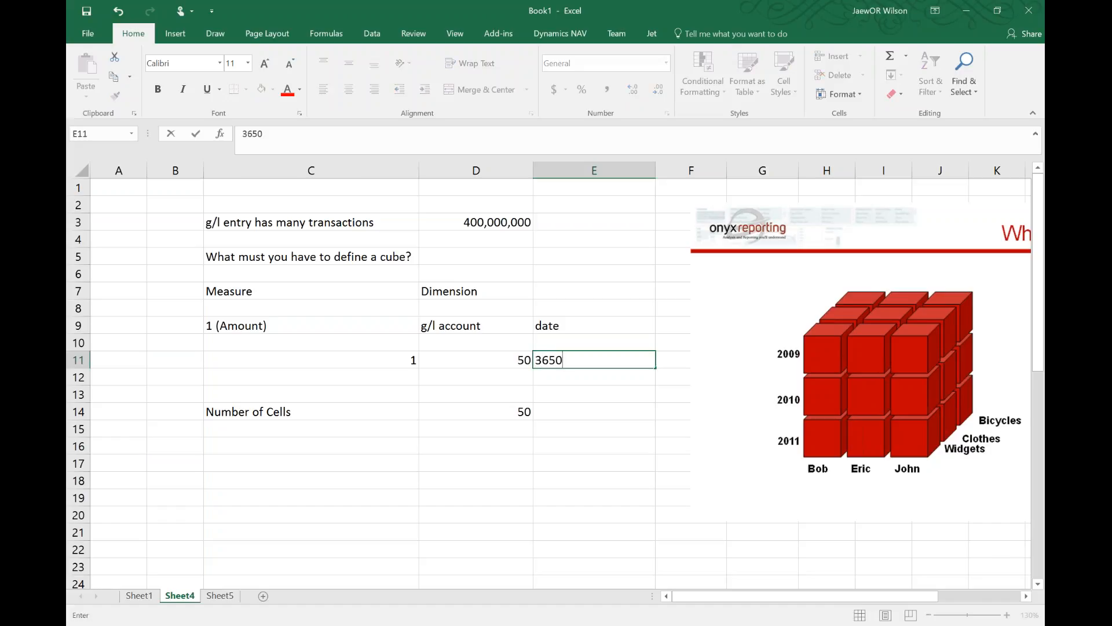
pyautogui.press('Return')
pyautogui.press('Up')
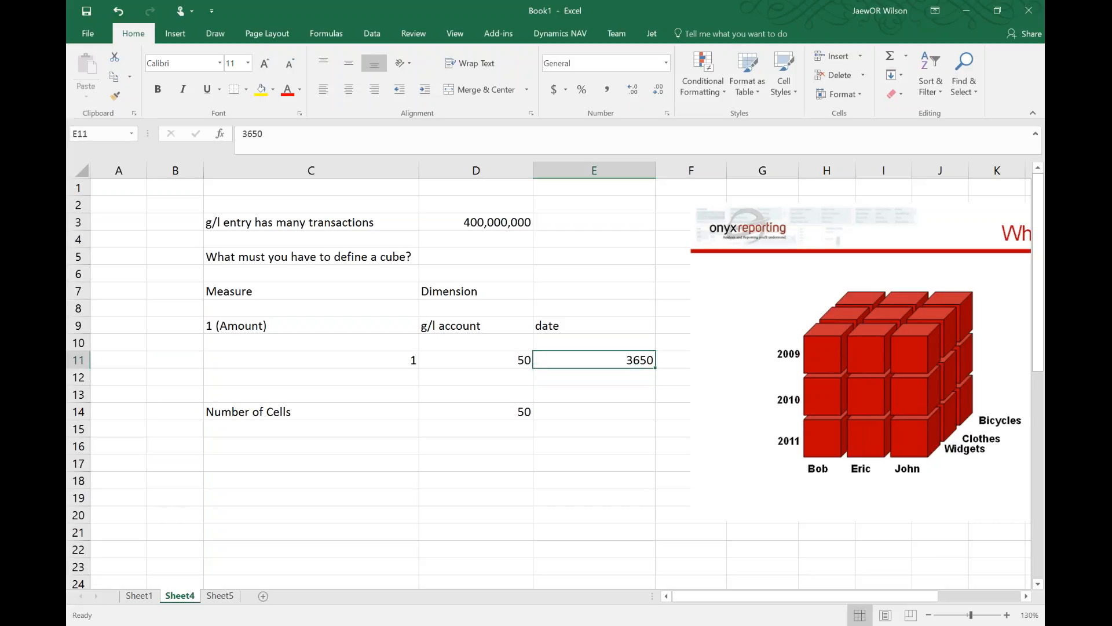
# - Extend the Number of Cells formula in D14 to =D11*C11*E11
pyautogui.press('Down')
pyautogui.press('Down')
pyautogui.press('Down')
pyautogui.press('Left')
pyautogui.click(285, 134)
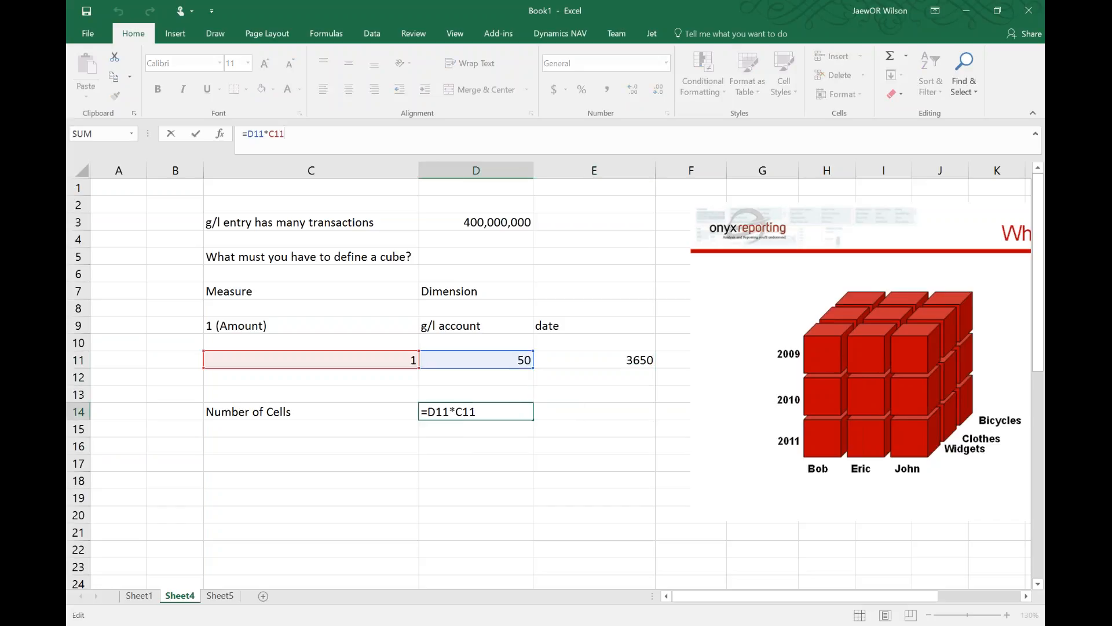
pyautogui.write('*')
pyautogui.click(593, 359)
pyautogui.press('Return')
# - Format D14 with a thousands separator and no decimal places
pyautogui.press('Up')
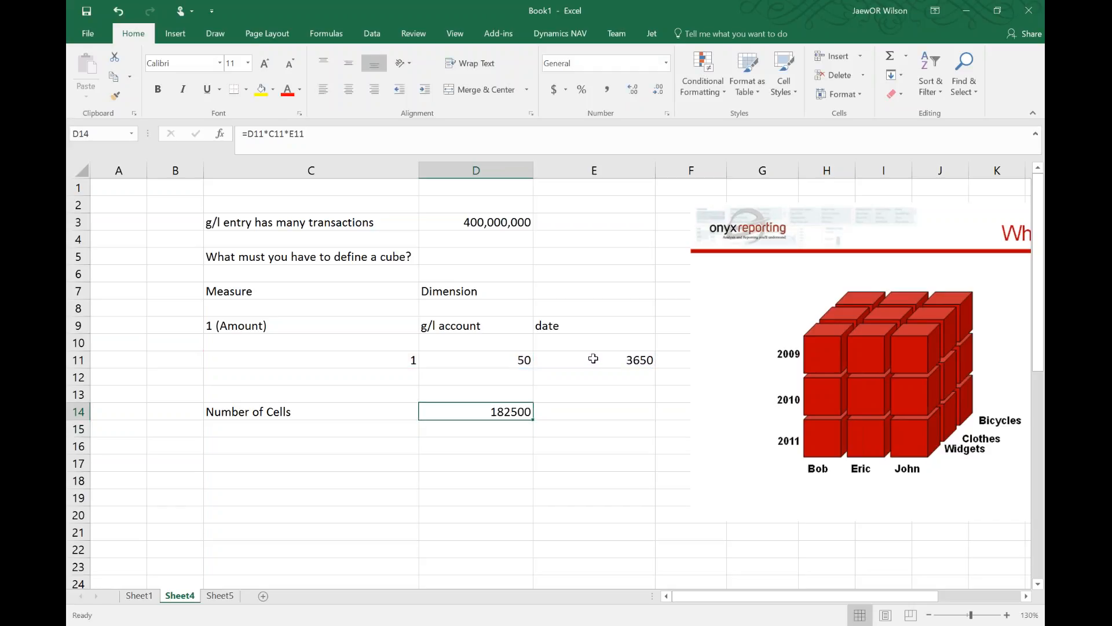
pyautogui.click(612, 92)
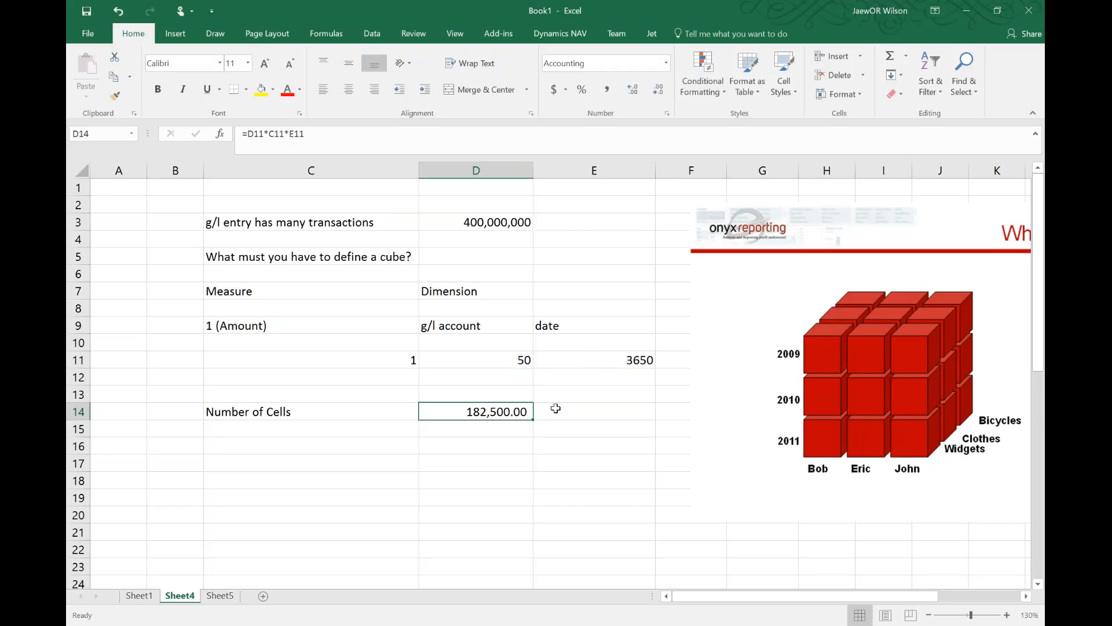
pyautogui.click(658, 89)
pyautogui.click(659, 89)
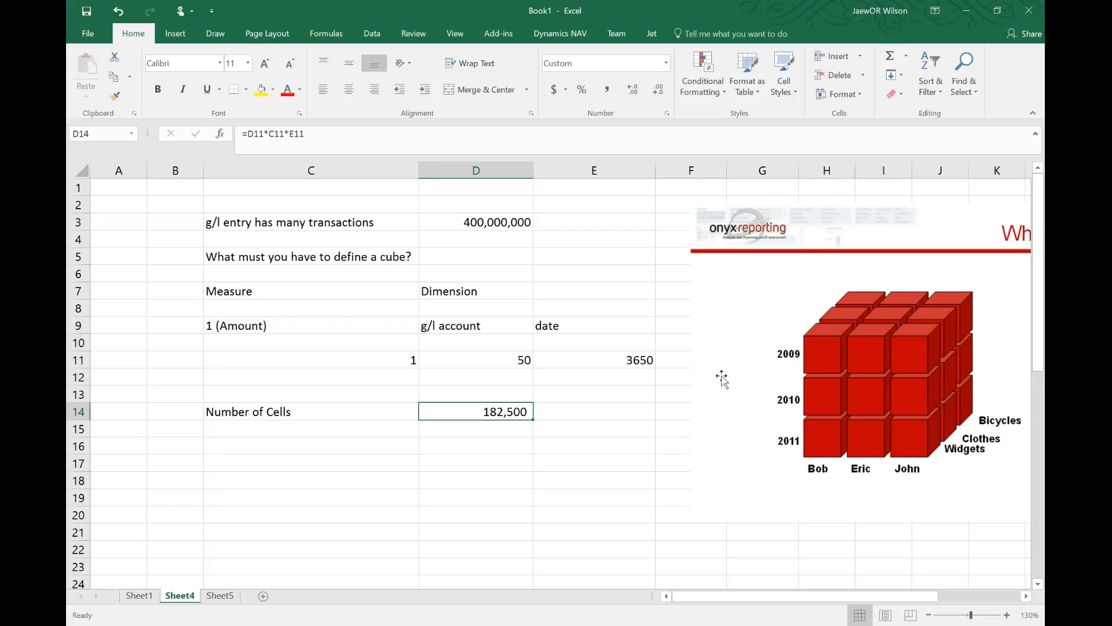
# - Move the cube picture over to column H, and add a third dimension with "Document" in F9 and 4000 in F11
pyautogui.moveTo(722, 377); pyautogui.dragTo(874, 352)
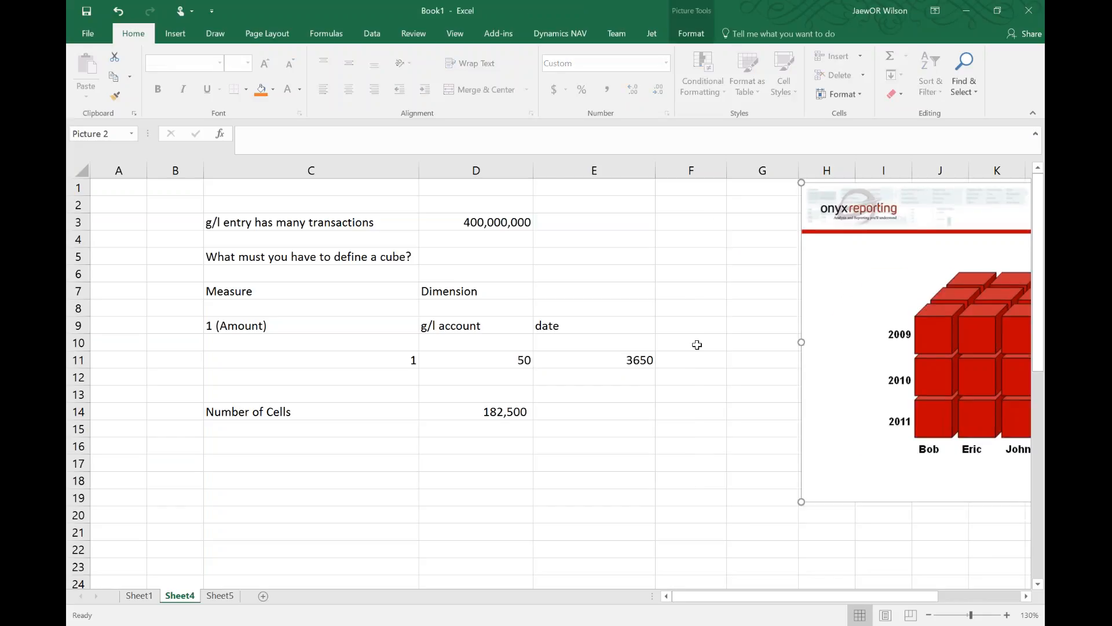
pyautogui.click(689, 323)
pyautogui.write('Document')
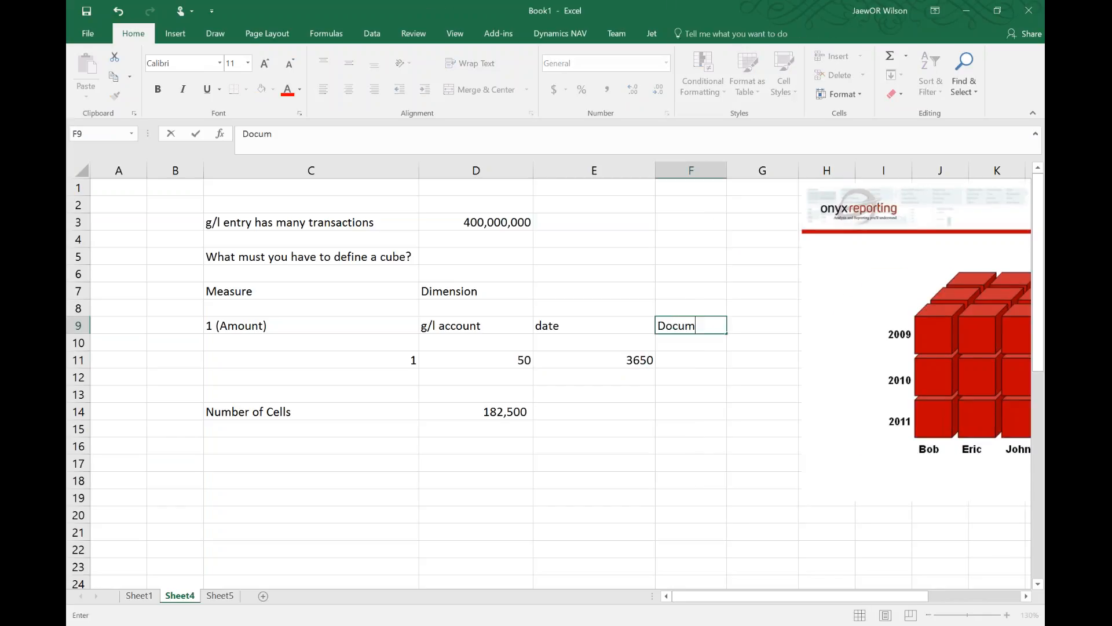
pyautogui.press('Return')
pyautogui.press('Return')
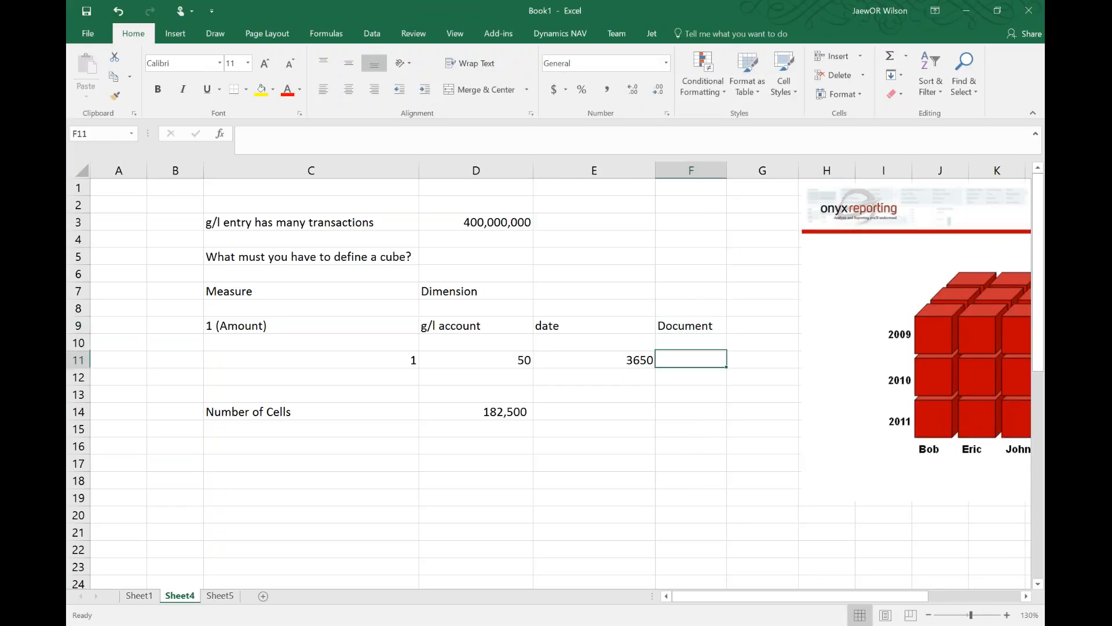
pyautogui.press('F2')
pyautogui.write('4000')
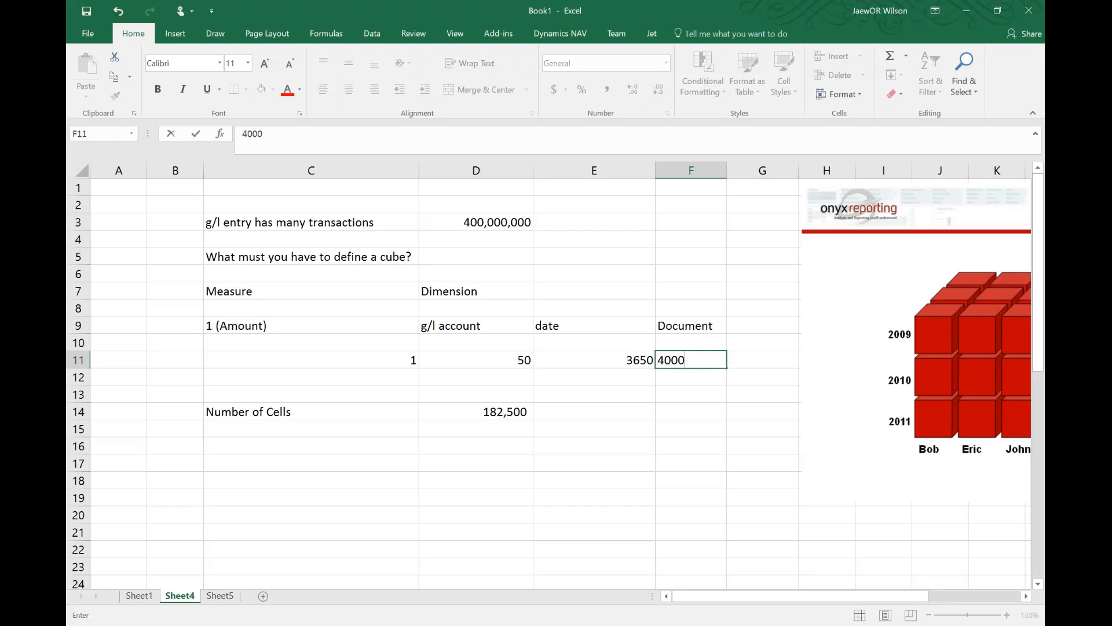
pyautogui.press('Return')
# - Extend the Number of Cells formula in D14 to =D11*C11*E11*F11
pyautogui.click(510, 411)
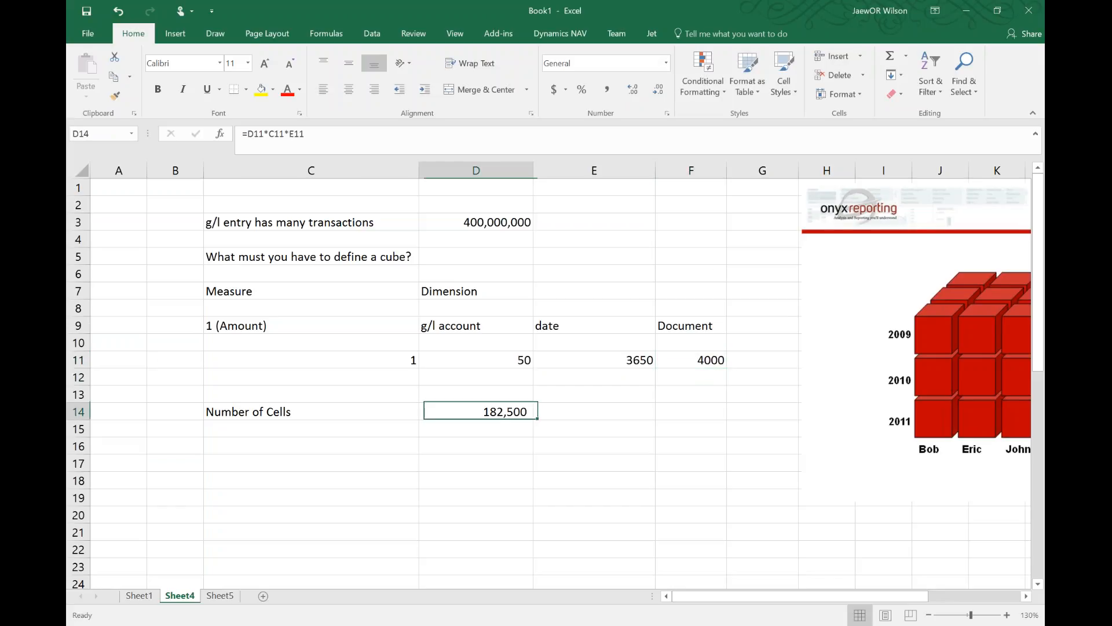
pyautogui.click(471, 135)
pyautogui.write('*')
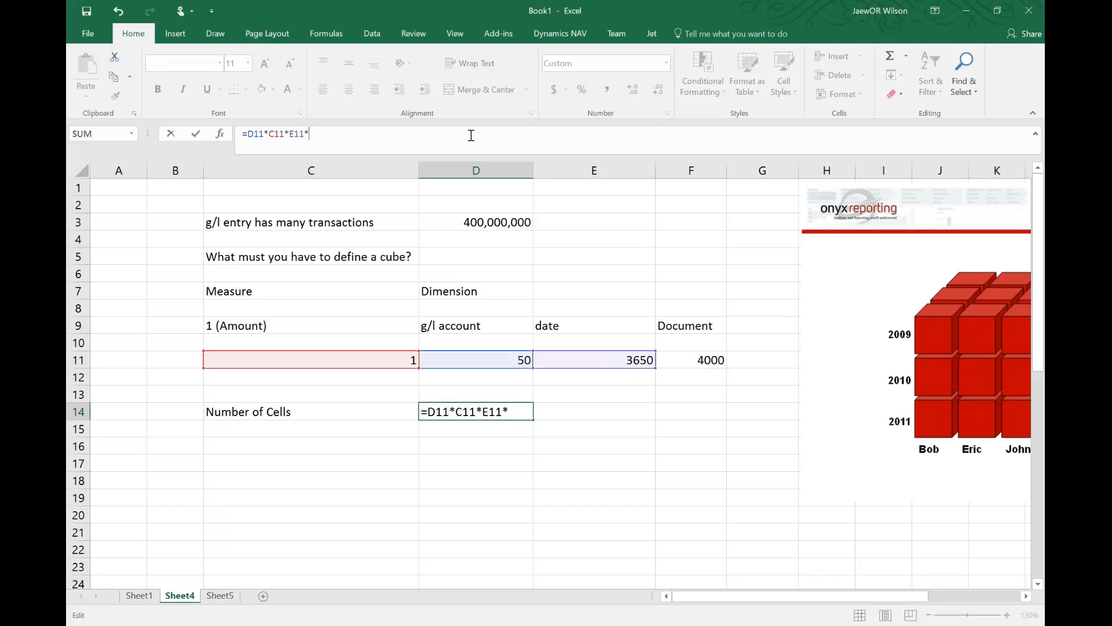
pyautogui.click(708, 358)
pyautogui.press('Return')
pyautogui.click(592, 478)
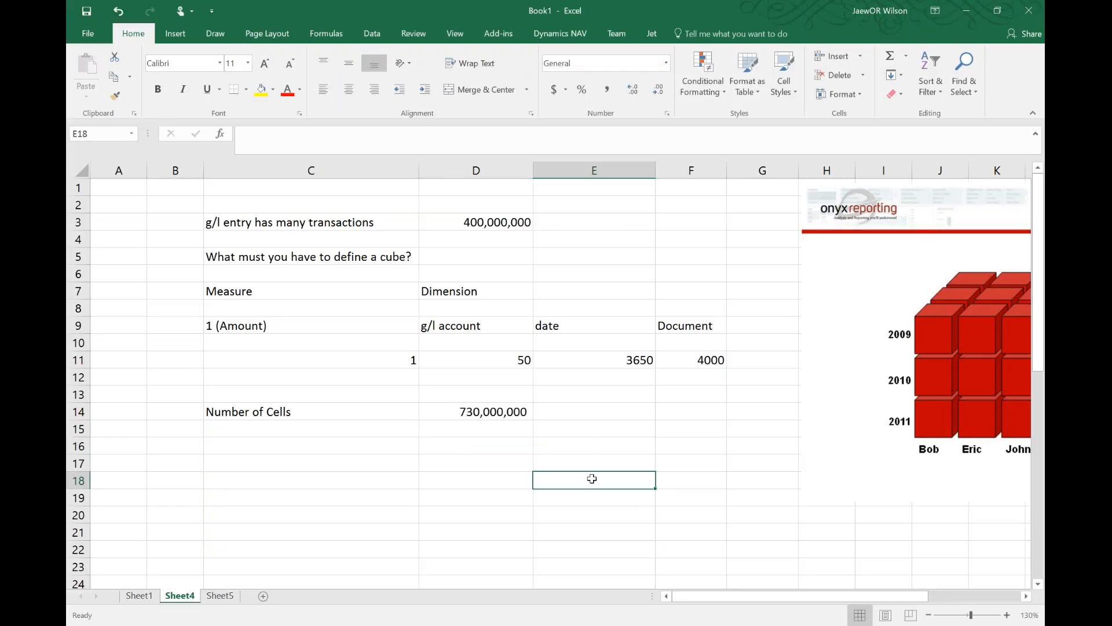
# - Examine how the dimension counts in row 11 affect the number of cells, and review the scope script on Sheet5
pyautogui.click(495, 413)
pyautogui.moveTo(685, 330); pyautogui.dragTo(735, 427)
pyautogui.moveTo(614, 359); pyautogui.dragTo(450, 360)
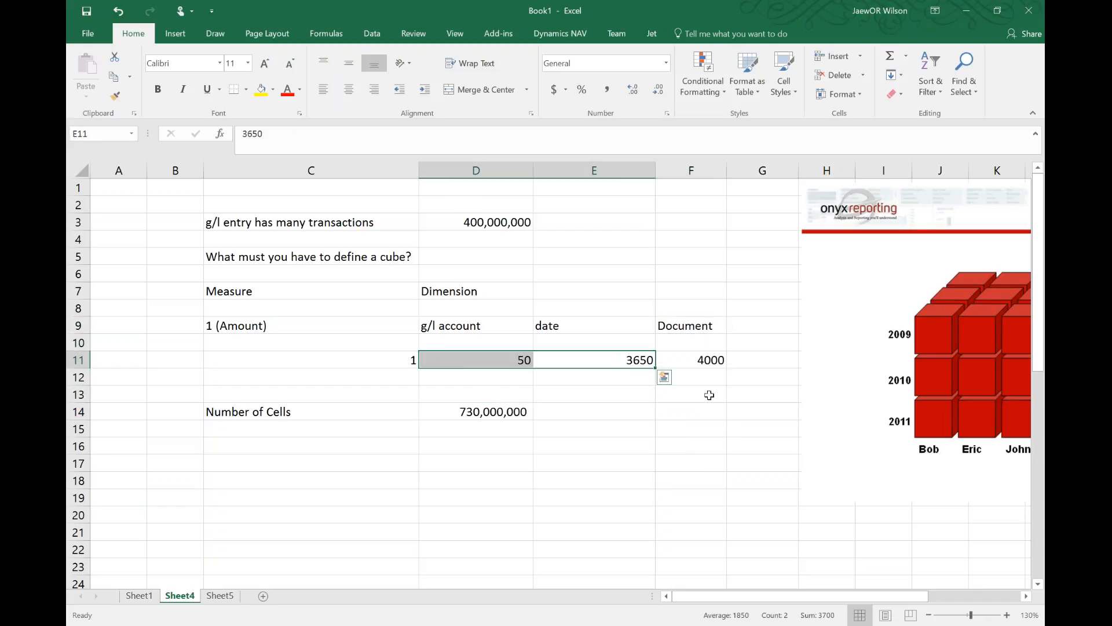
pyautogui.click(524, 413)
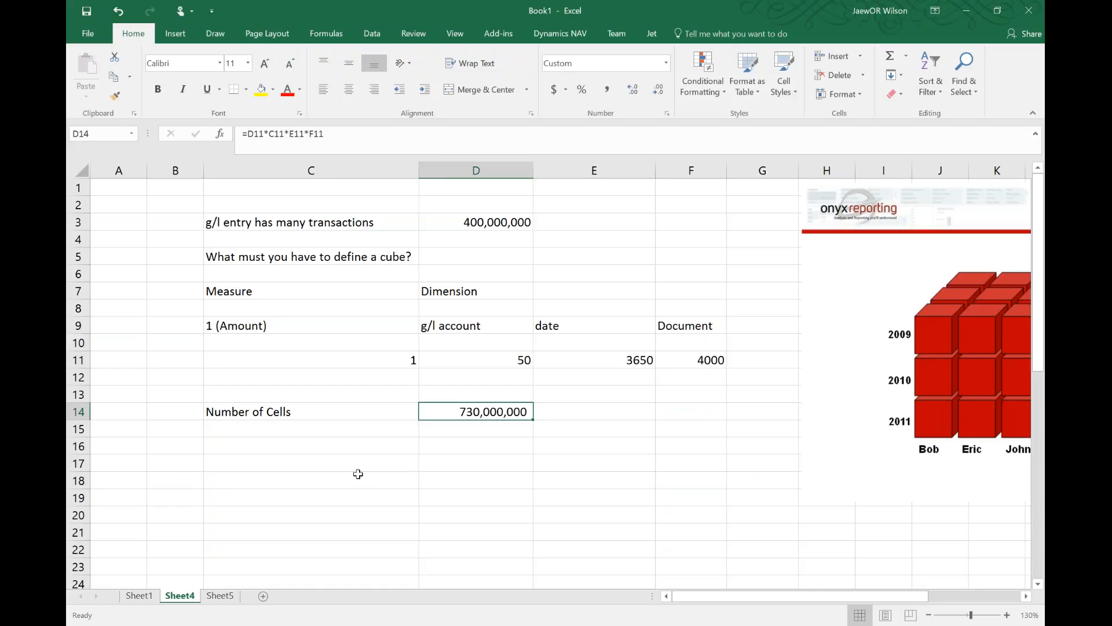
pyautogui.click(220, 596)
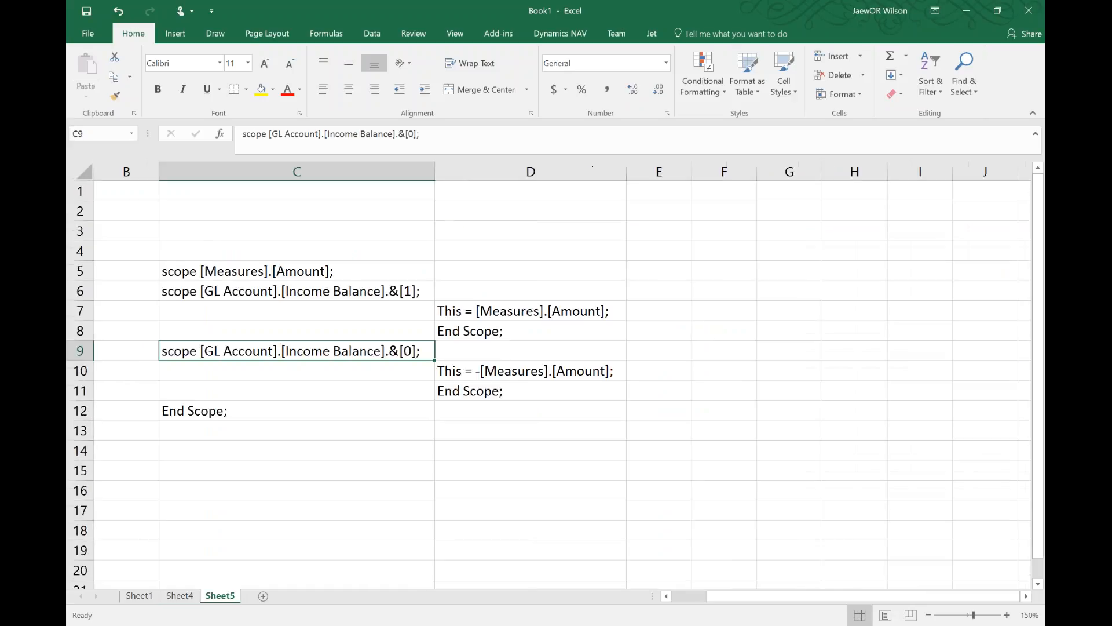
pyautogui.click(474, 507)
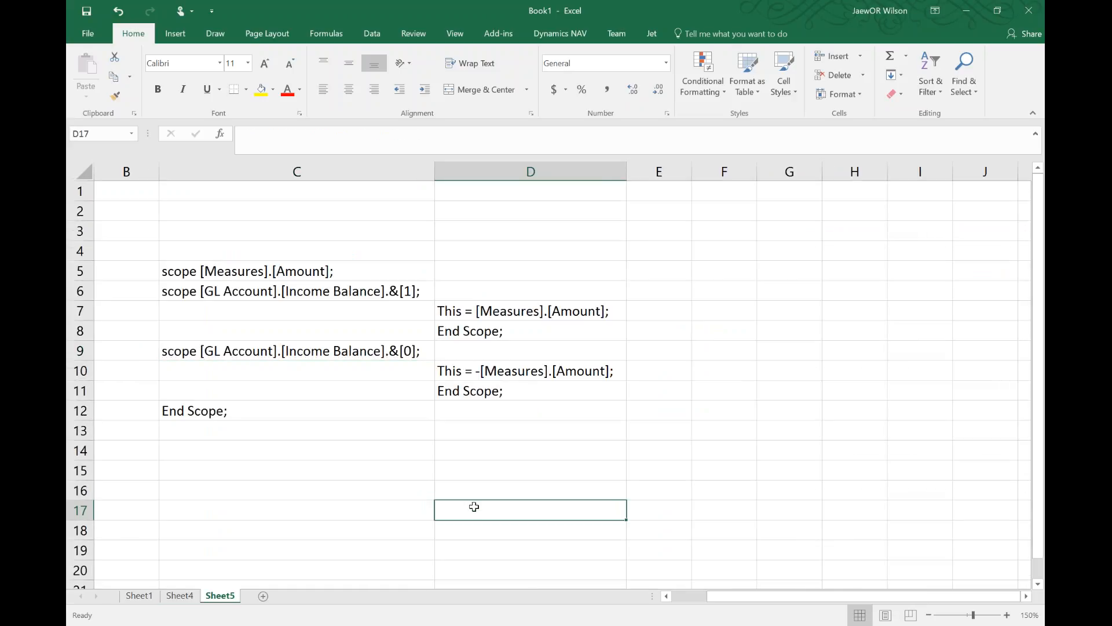
pyautogui.scroll(-1, 393, 446)
pyautogui.click(298, 216)
pyautogui.scroll(1, 370, 444)
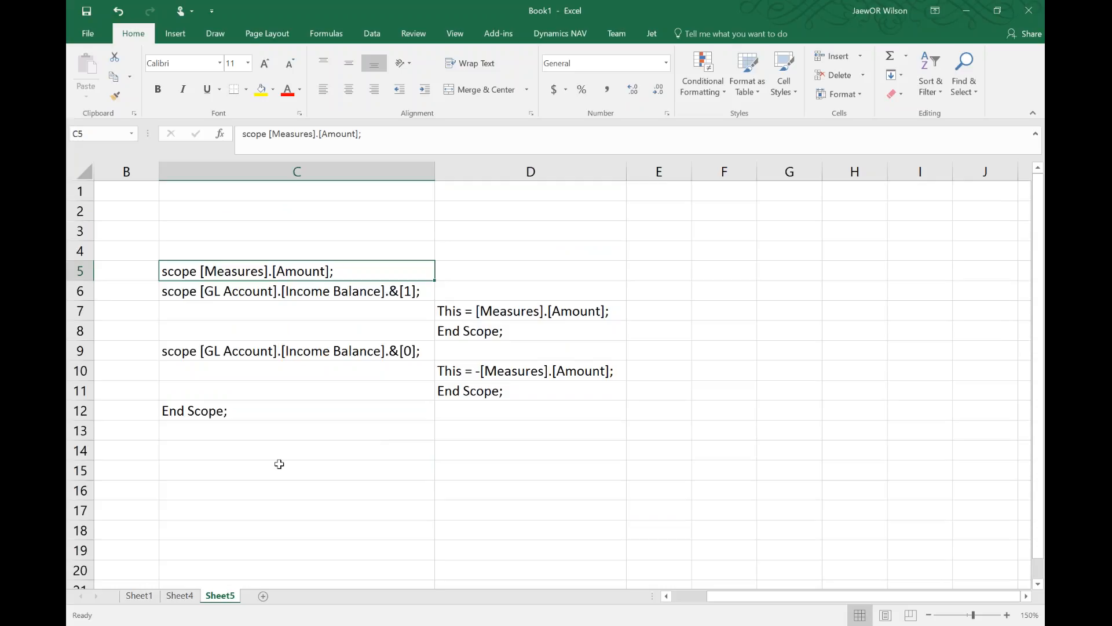
# - On Sheet4, add a second measure named "Budget Amount" in B9
pyautogui.click(181, 598)
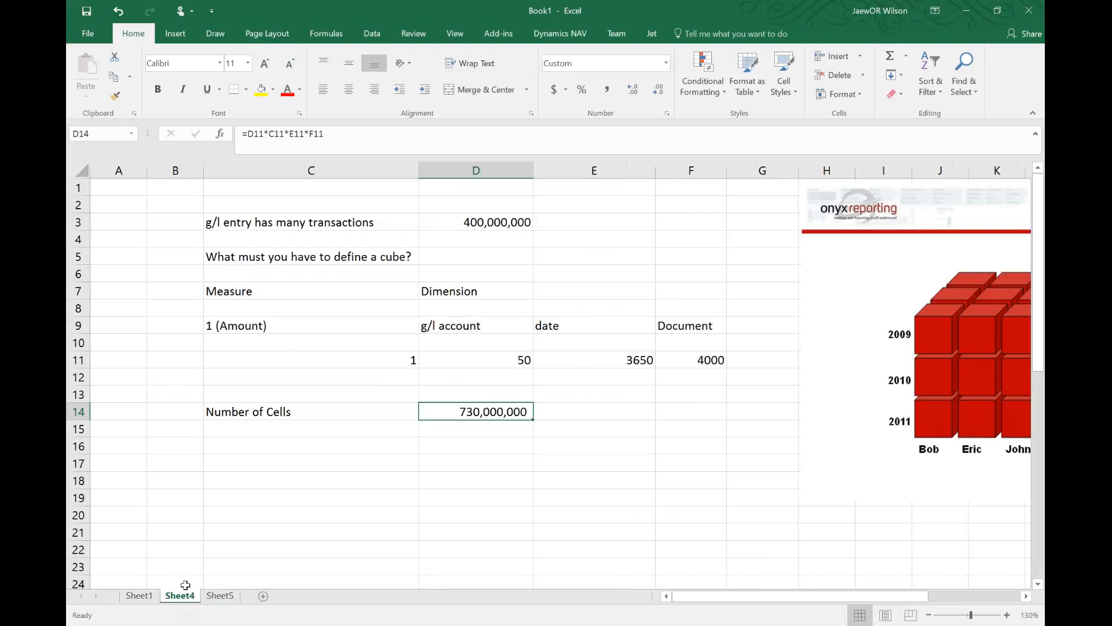
pyautogui.doubleClick(188, 325)
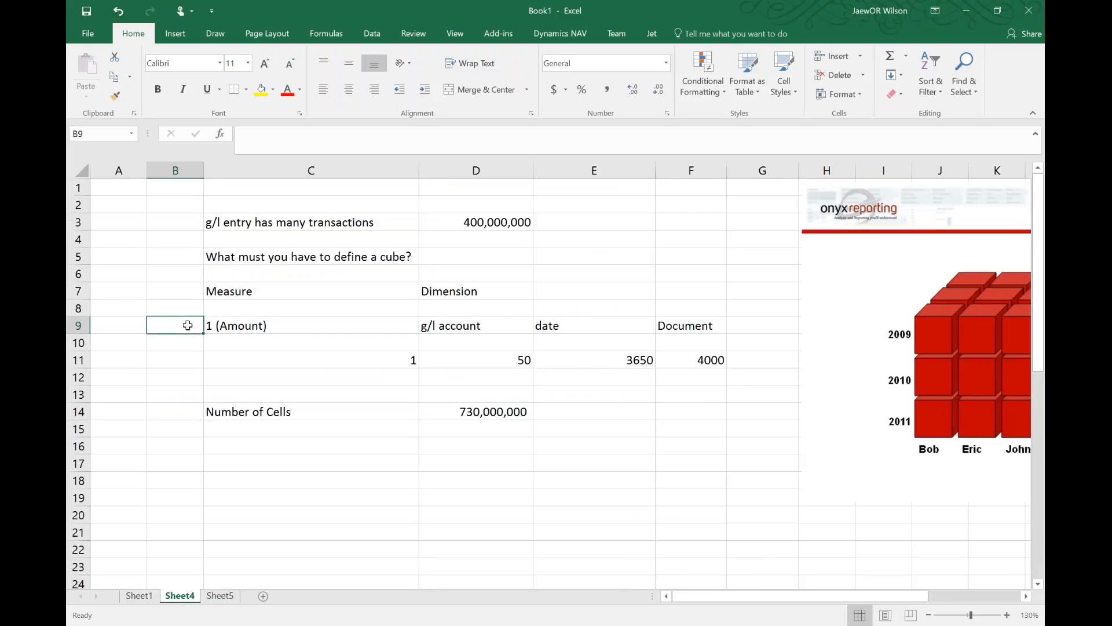
pyautogui.write('Budget Amount')
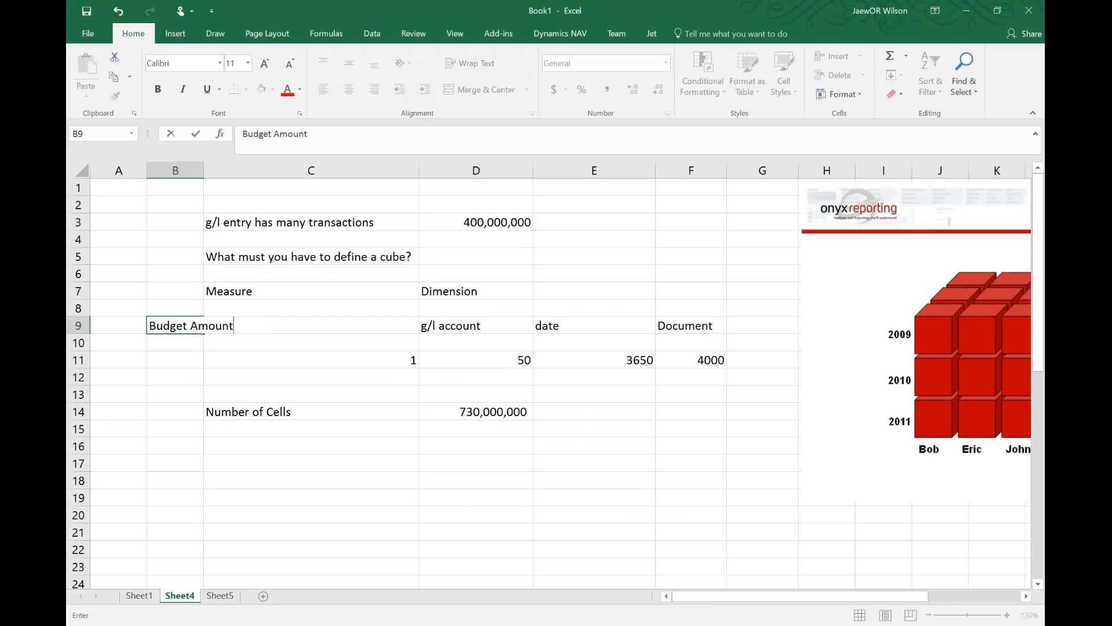
pyautogui.press('Return')
# - Set the measure count in C11 to 2, leaving B11 empty, and check the Number of Cells result in D14
pyautogui.press('Down')
pyautogui.write('1')
pyautogui.hotkey('ctrl', 'Return')
pyautogui.press('Right')
pyautogui.write('2')
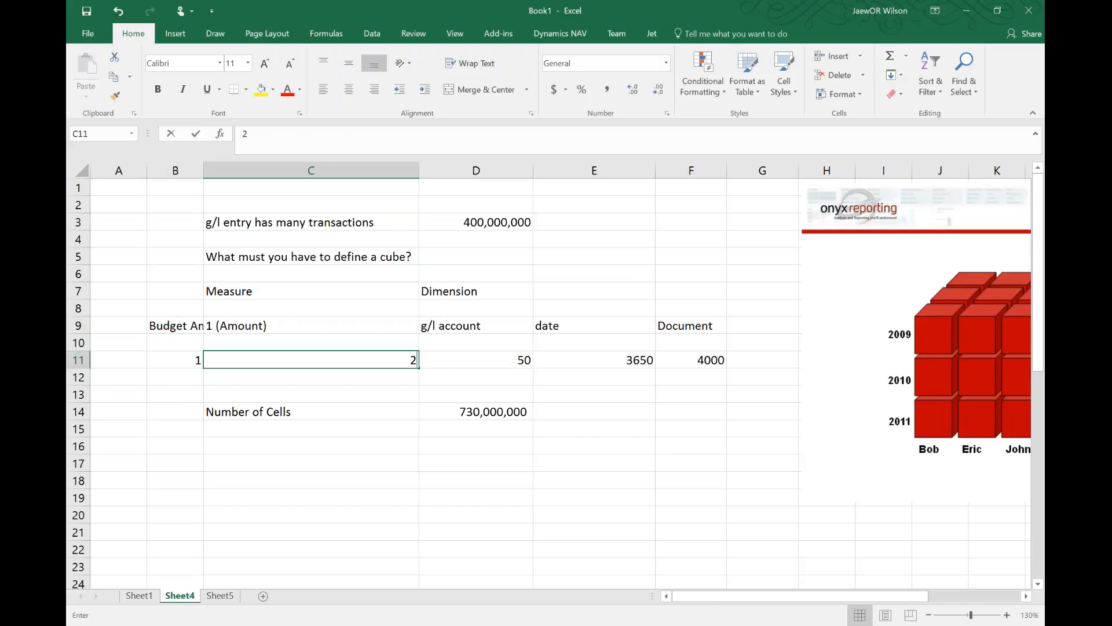
pyautogui.press('Left')
pyautogui.press('Right')
pyautogui.click(455, 411)
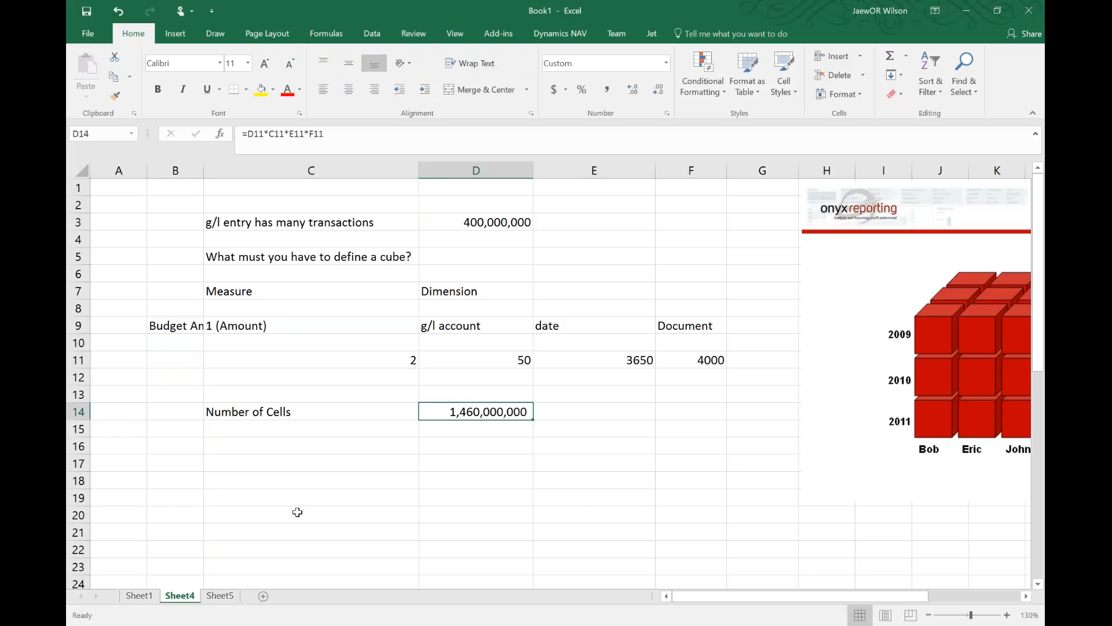
# - On Sheet5, copy the nested GL Account scope lines in C6:D11 and clear them from the script
pyautogui.click(220, 596)
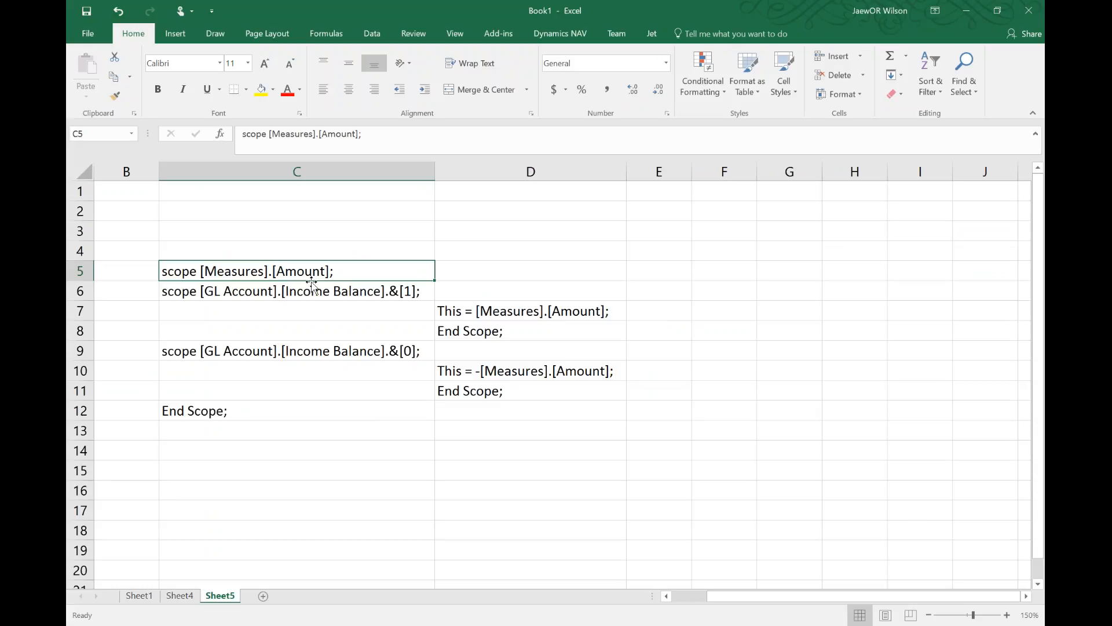
pyautogui.moveTo(298, 291); pyautogui.dragTo(529, 391)
pyautogui.hotkey('ctrl', 'c')
pyautogui.press('Delete')
pyautogui.doubleClick(296, 302)
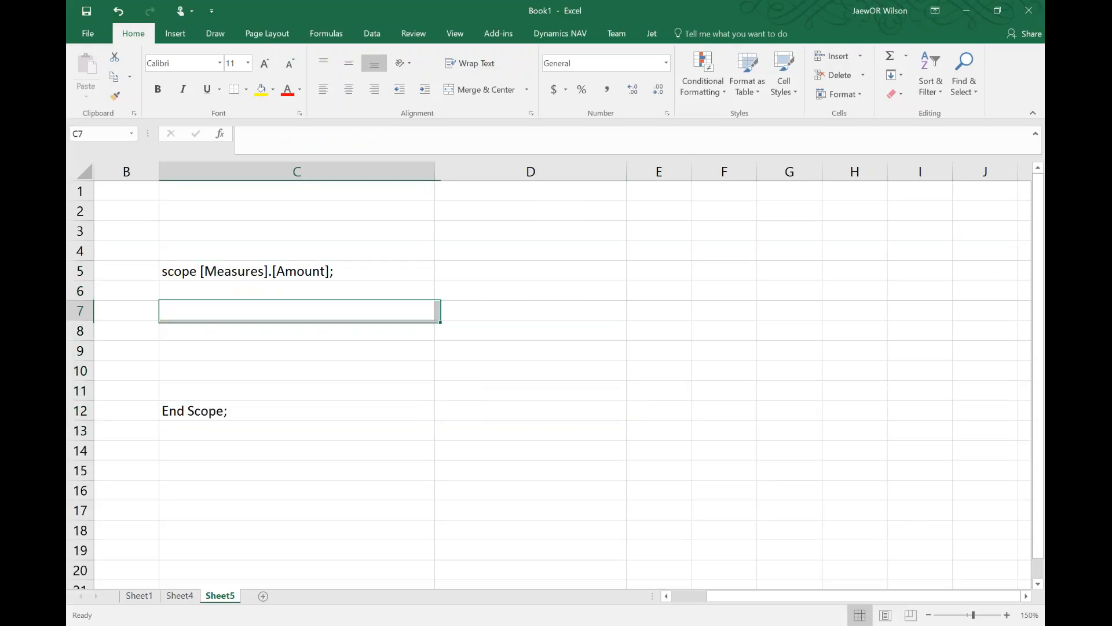
# - Enter the assignment "This = 10;" in D6, inside the Amount measure scope
pyautogui.doubleClick(480, 293)
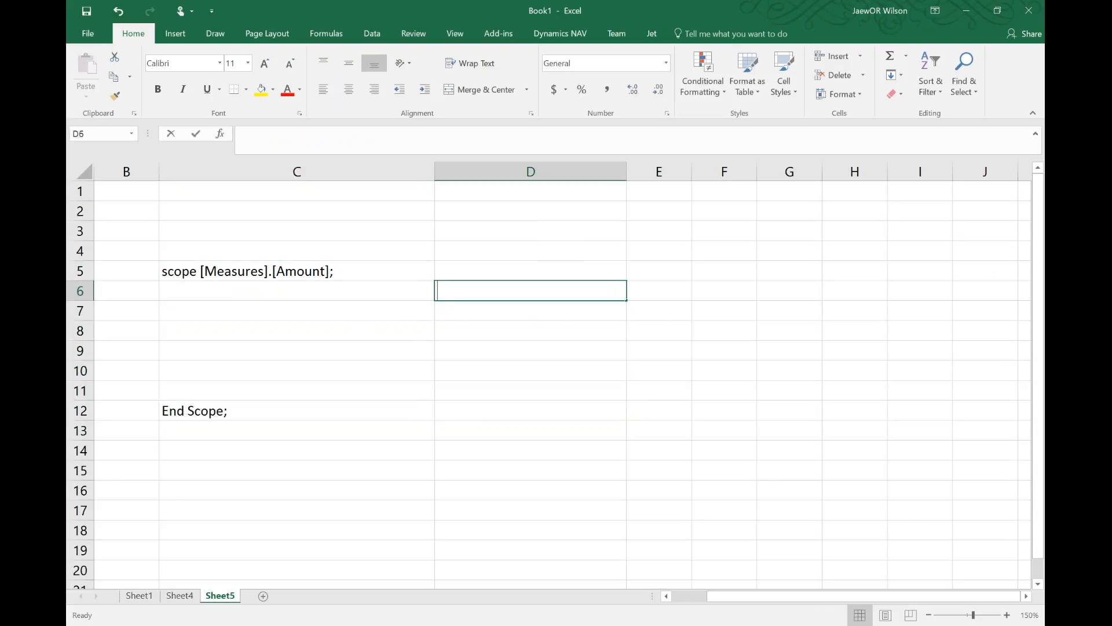
pyautogui.write('This')
pyautogui.press('BackSpace')
pyautogui.press('BackSpace')
pyautogui.press('BackSpace')
pyautogui.write('his = 10;')
pyautogui.press('Return')
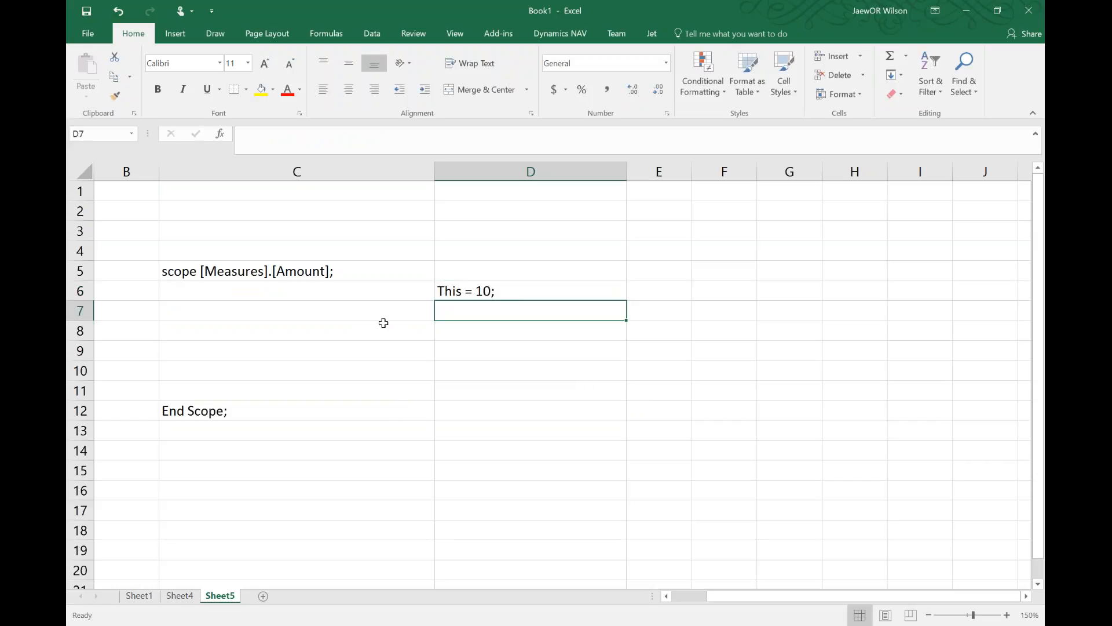
# - Clear the assignment in D6 and restore the nested GL Account scope lines in C6:D11
pyautogui.click(332, 277)
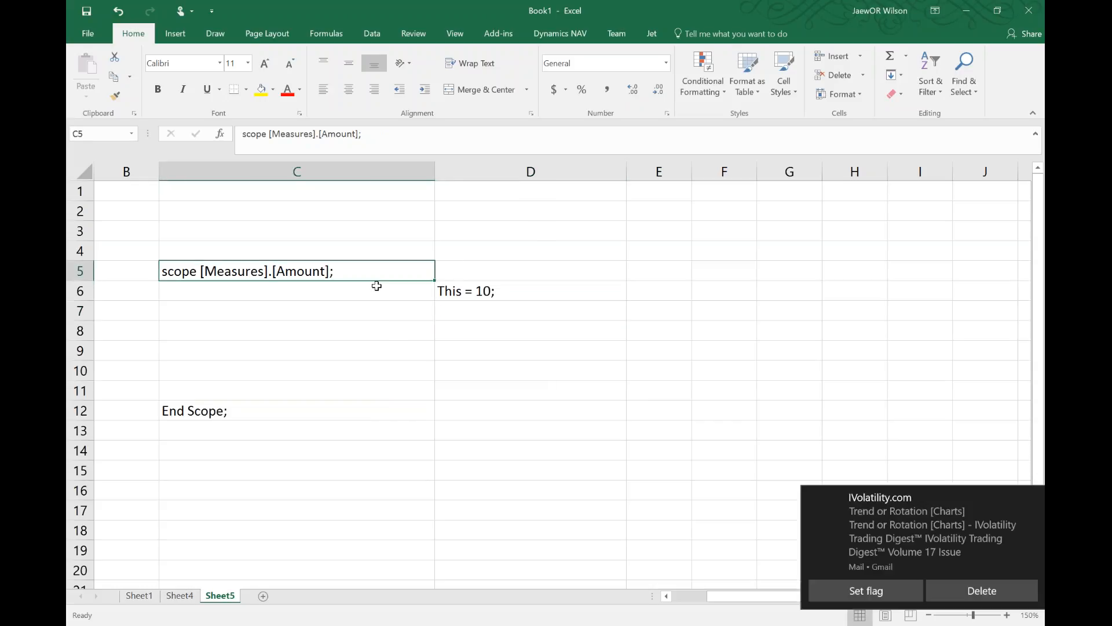
pyautogui.click(507, 286)
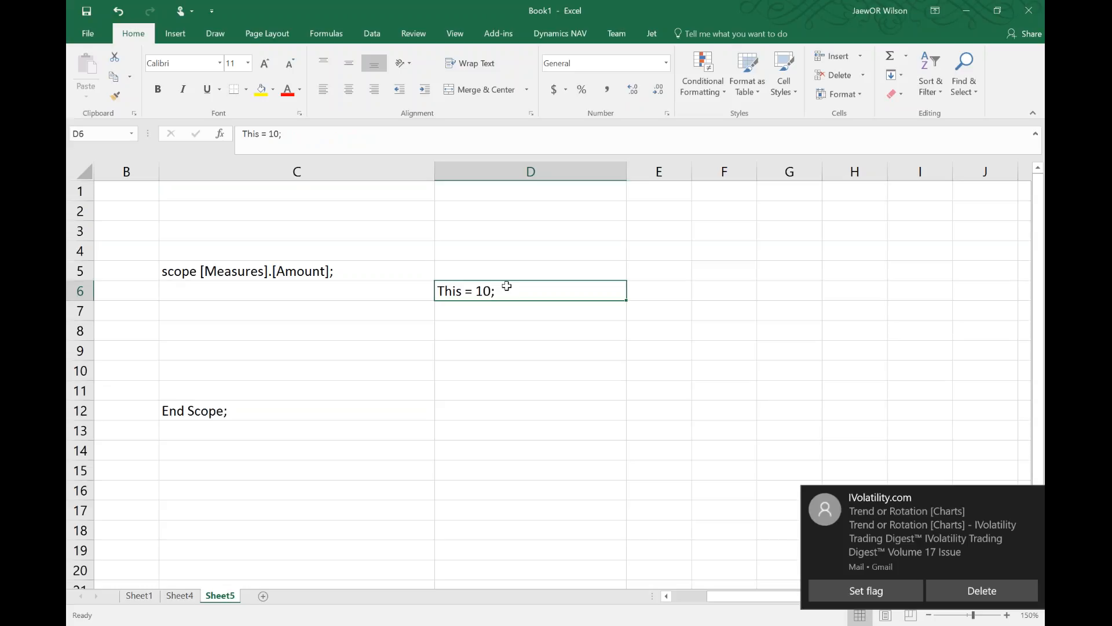
pyautogui.press('Delete')
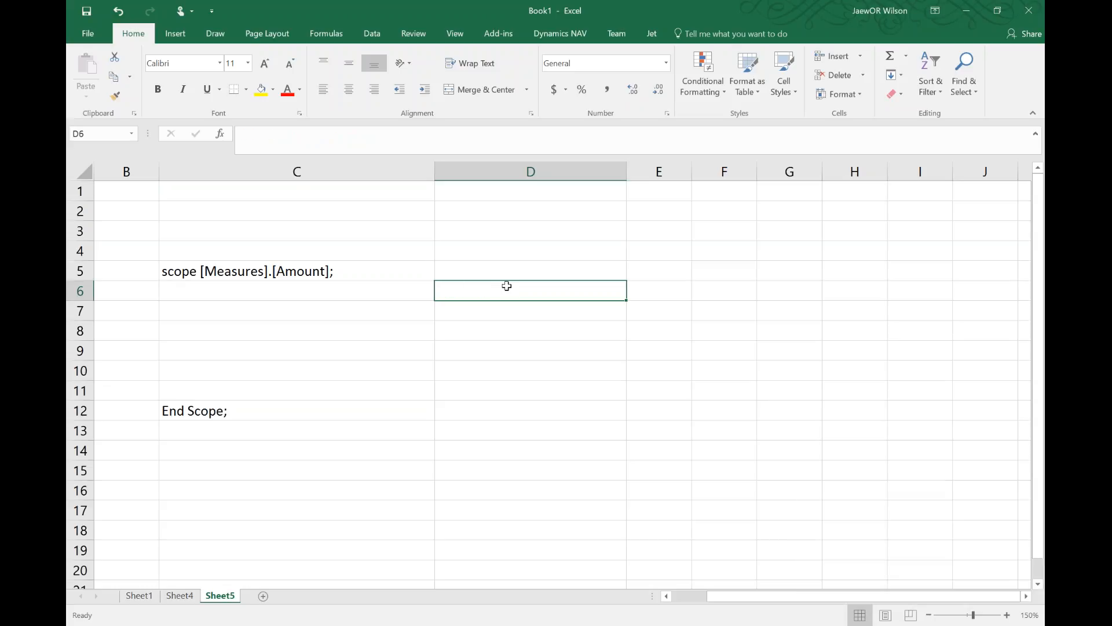
pyautogui.hotkey('ctrl', 'z')
pyautogui.press('Delete')
pyautogui.press('Left')
pyautogui.hotkey('ctrl', 'v')
# - Change the assignment in D7 to "This = 10;" and undo that change
pyautogui.click(300, 294)
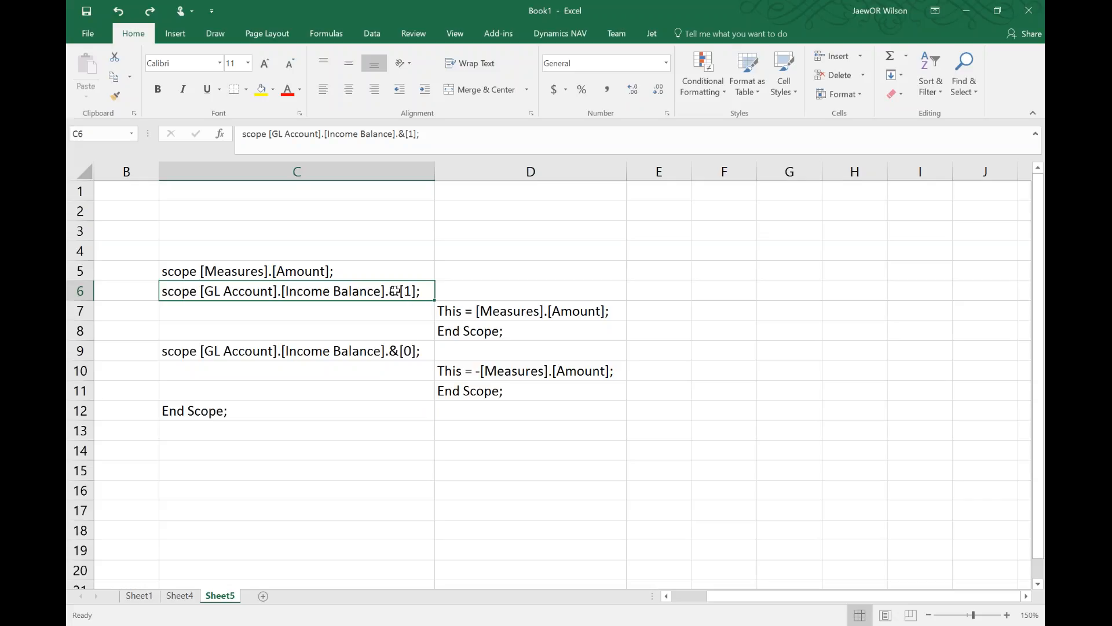
pyautogui.click(506, 308)
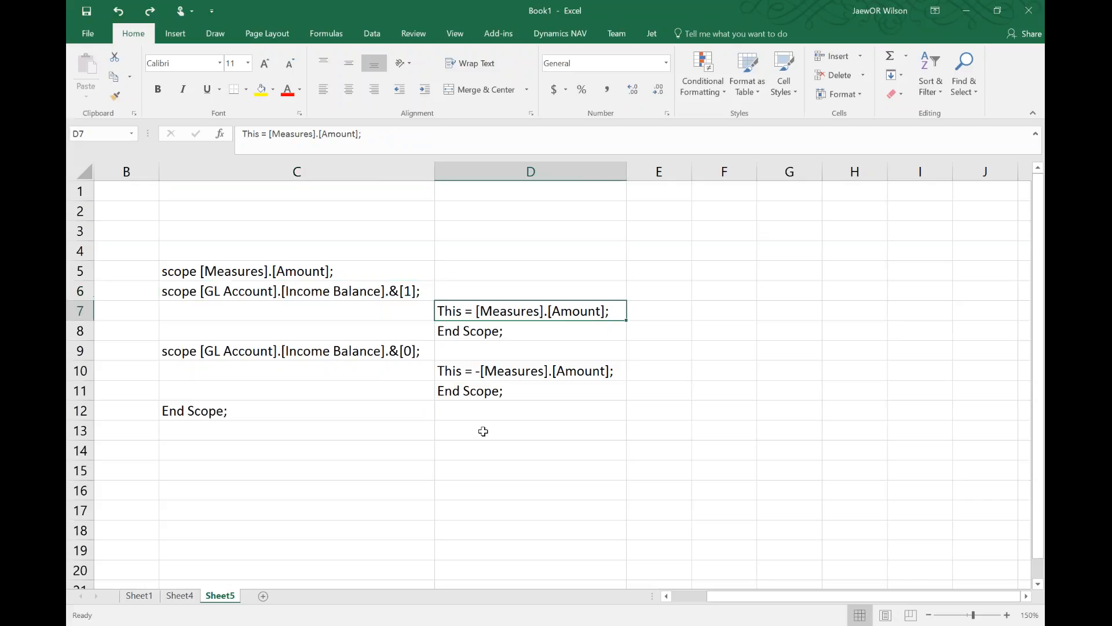
pyautogui.click(277, 134)
pyautogui.moveTo(270, 134); pyautogui.dragTo(492, 137)
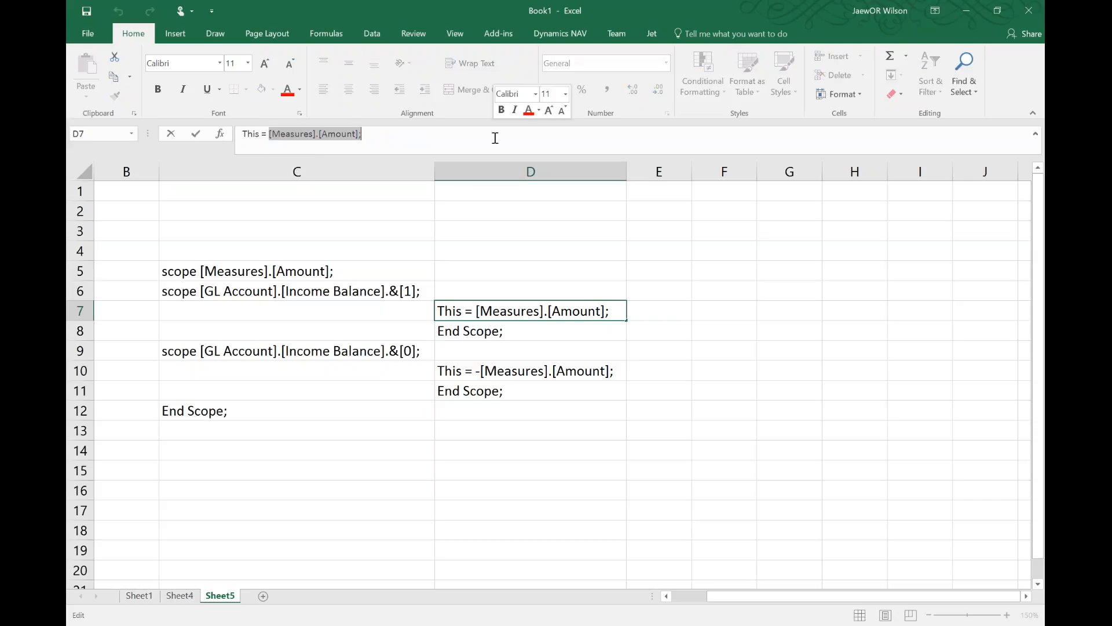
pyautogui.write('10;')
pyautogui.press('Return')
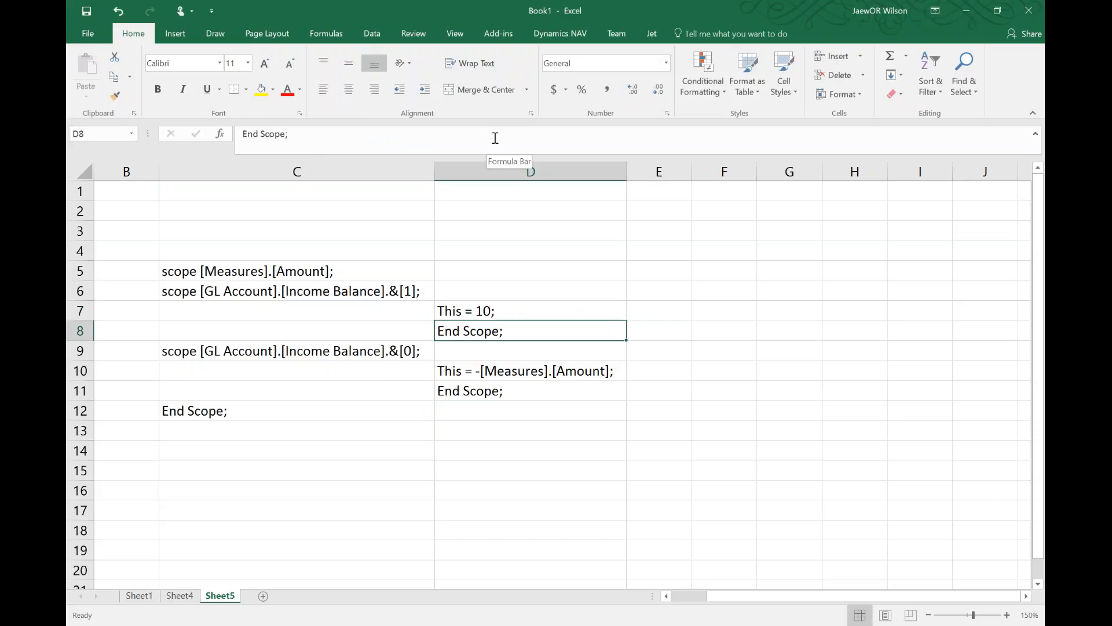
pyautogui.hotkey('ctrl', 'z')
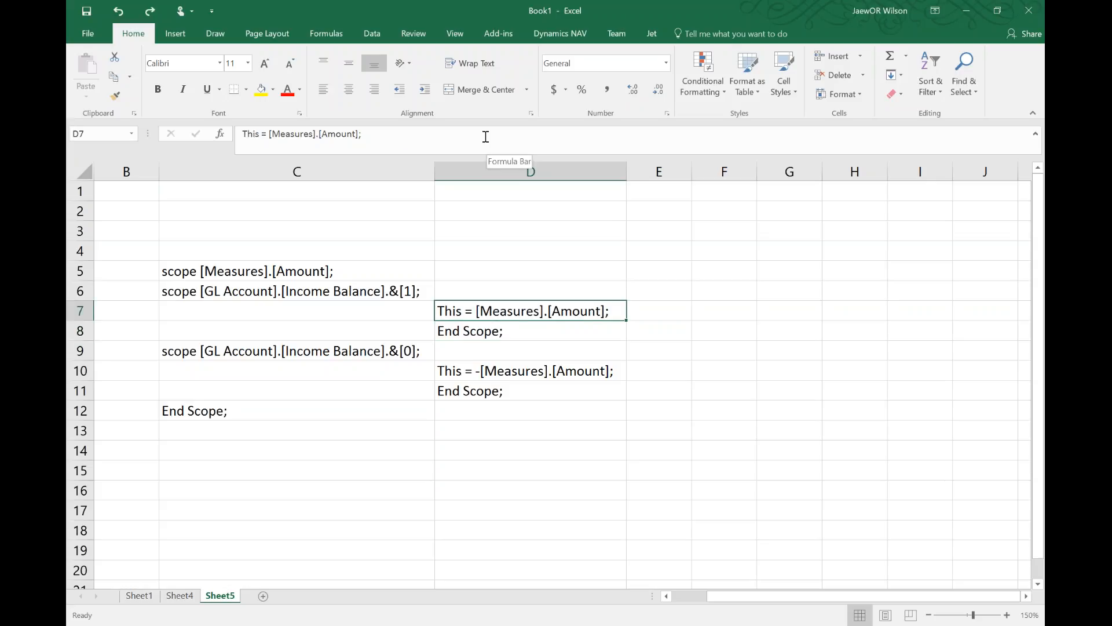
# - Examine how the outer Amount scope, the Income Balance scope and their End Scope lines nest in the script
pyautogui.click(342, 268)
pyautogui.click(347, 305)
pyautogui.click(344, 292)
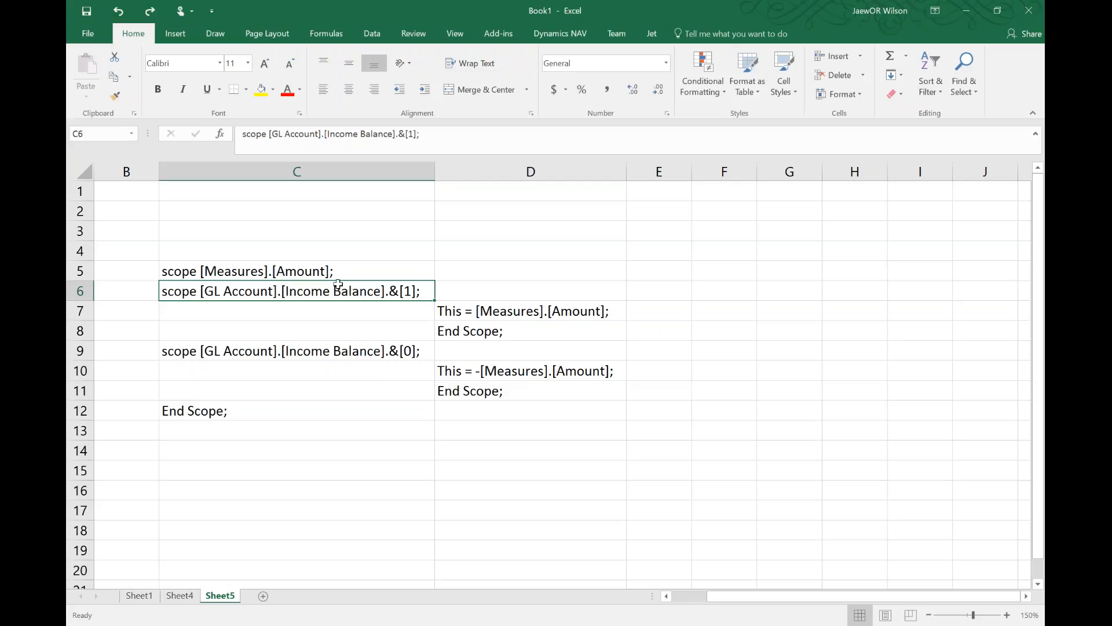
pyautogui.click(303, 274)
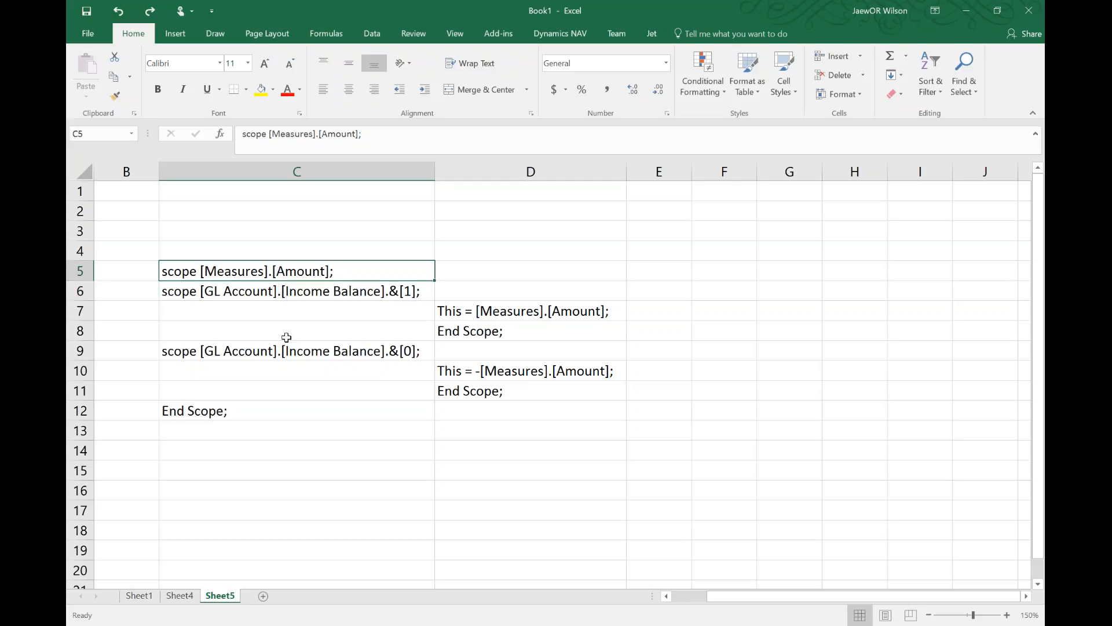
pyautogui.click(246, 408)
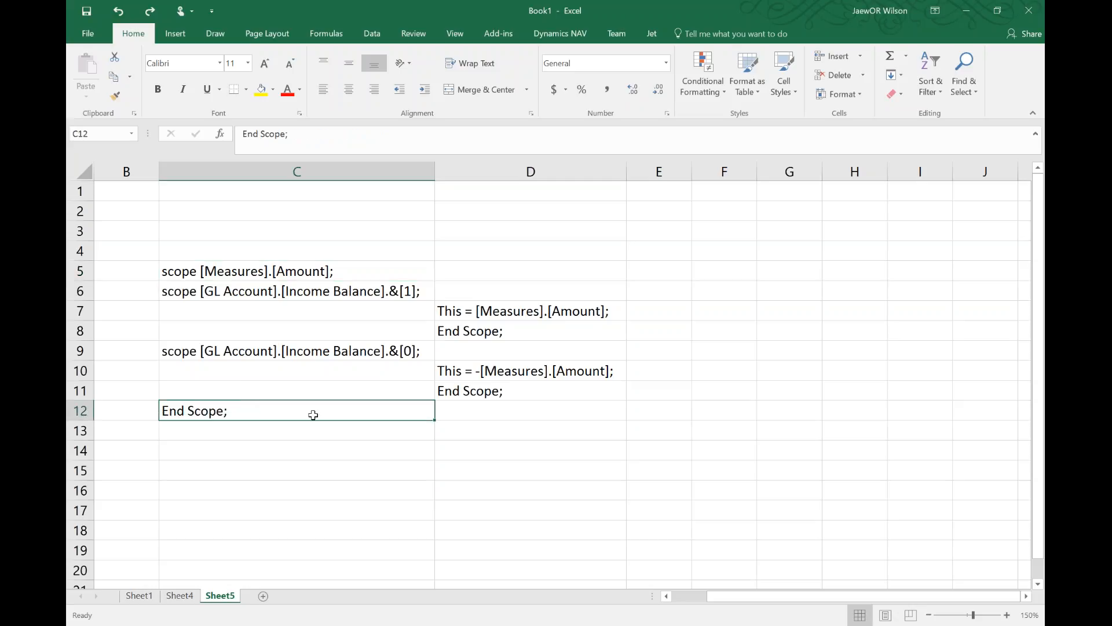
pyautogui.click(381, 295)
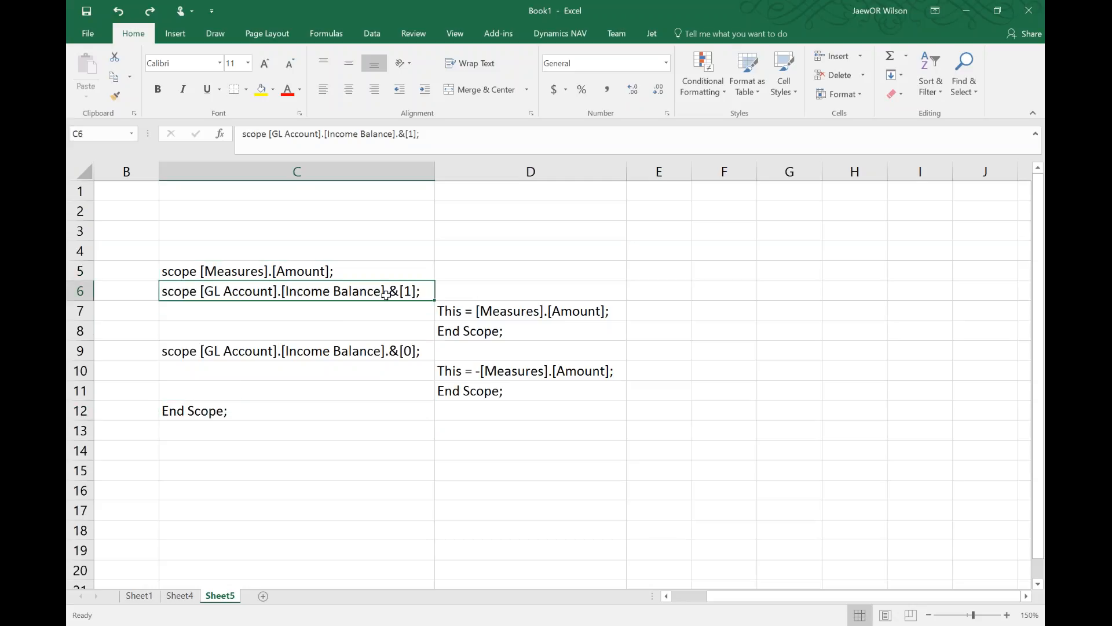
pyautogui.click(451, 328)
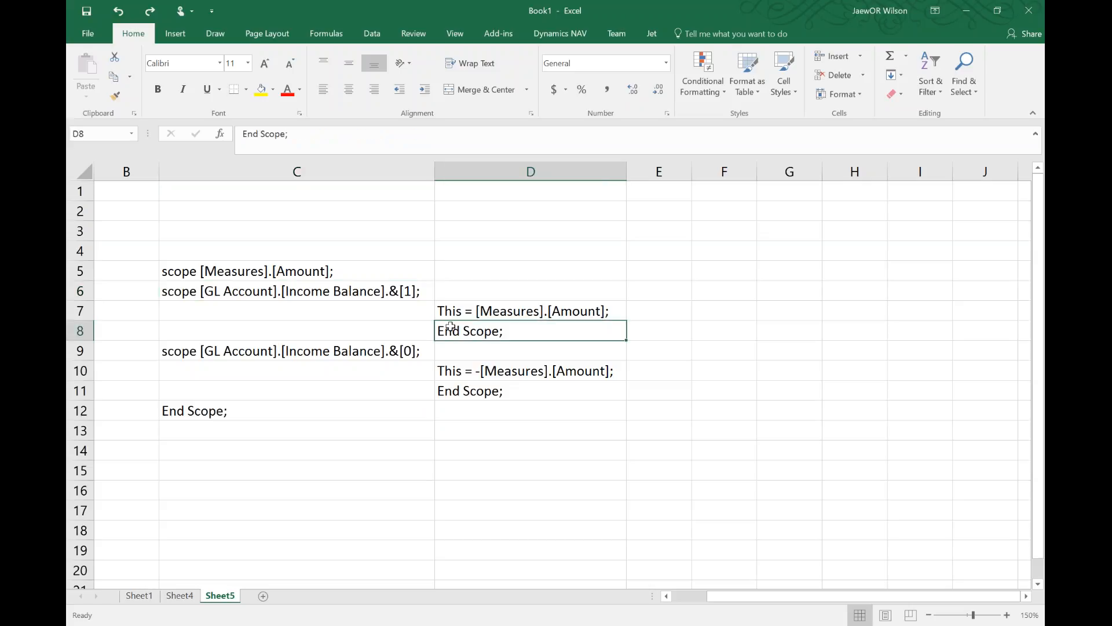
pyautogui.click(452, 313)
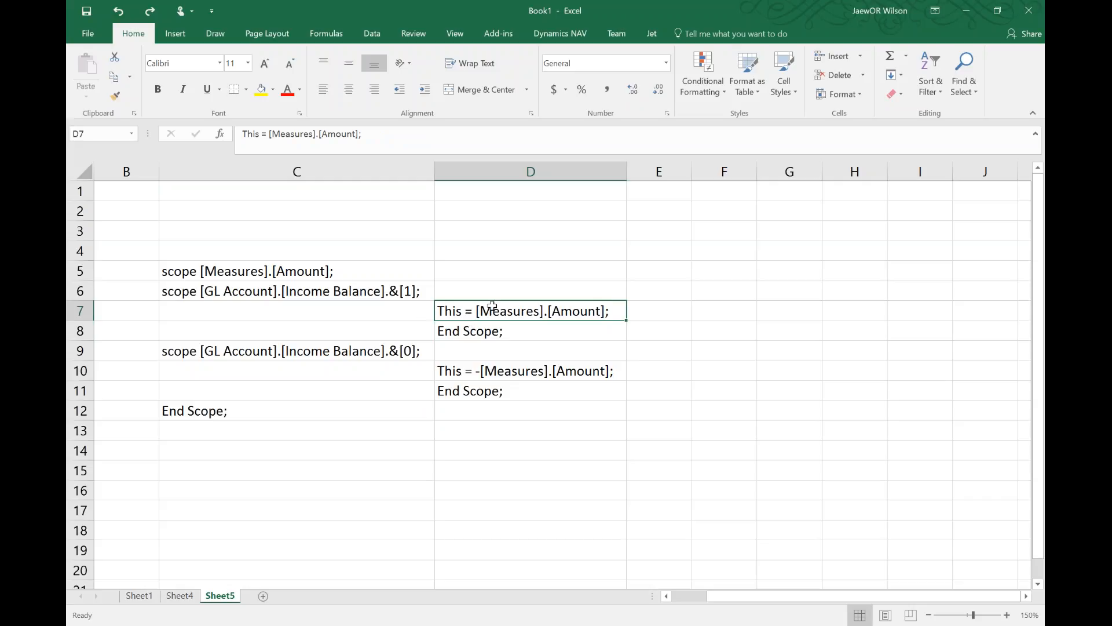
pyautogui.click(346, 470)
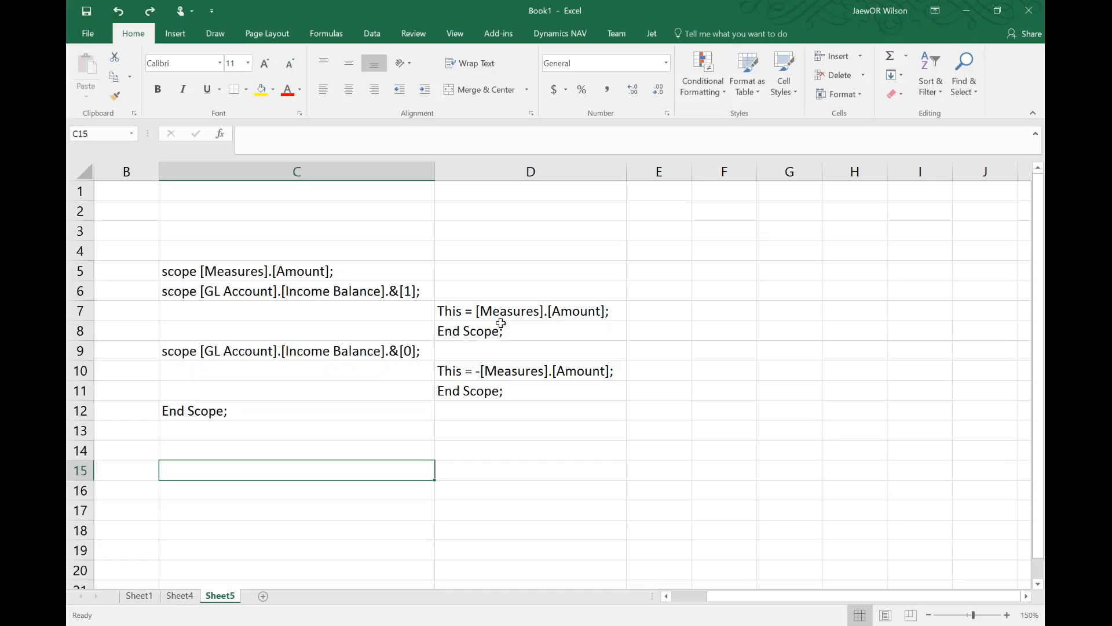
pyautogui.click(479, 308)
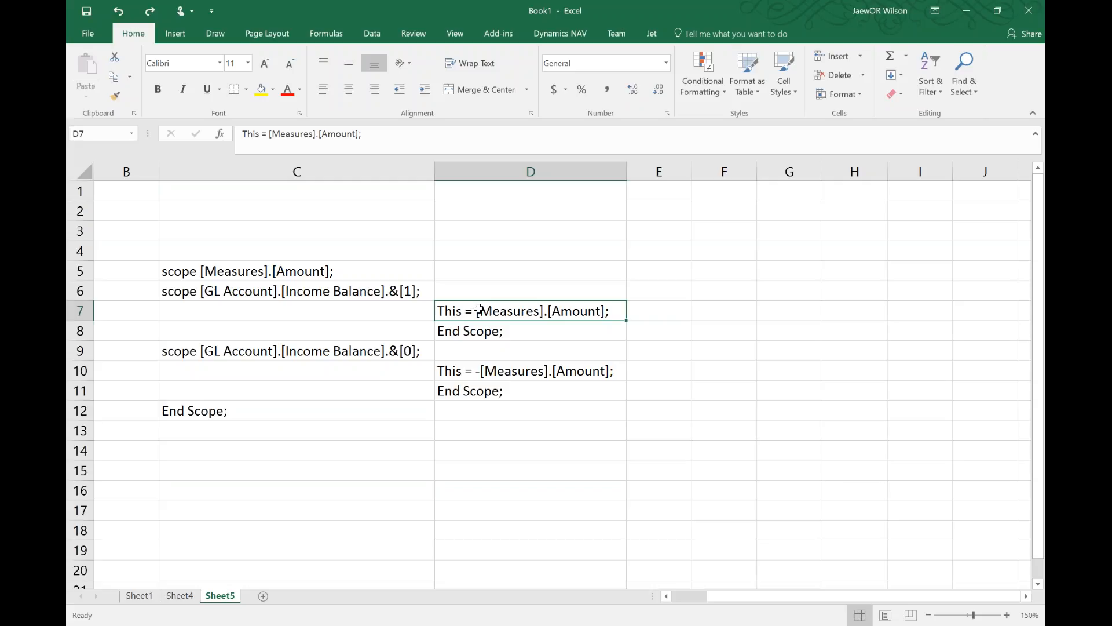
# - Copy the whole scope script in C5:D12 to the rows starting at C14
pyautogui.moveTo(340, 266); pyautogui.dragTo(511, 410)
pyautogui.hotkey('ctrl', 'c')
pyautogui.scroll(-2, 340, 340)
pyautogui.click(344, 332)
pyautogui.hotkey('ctrl', 'v')
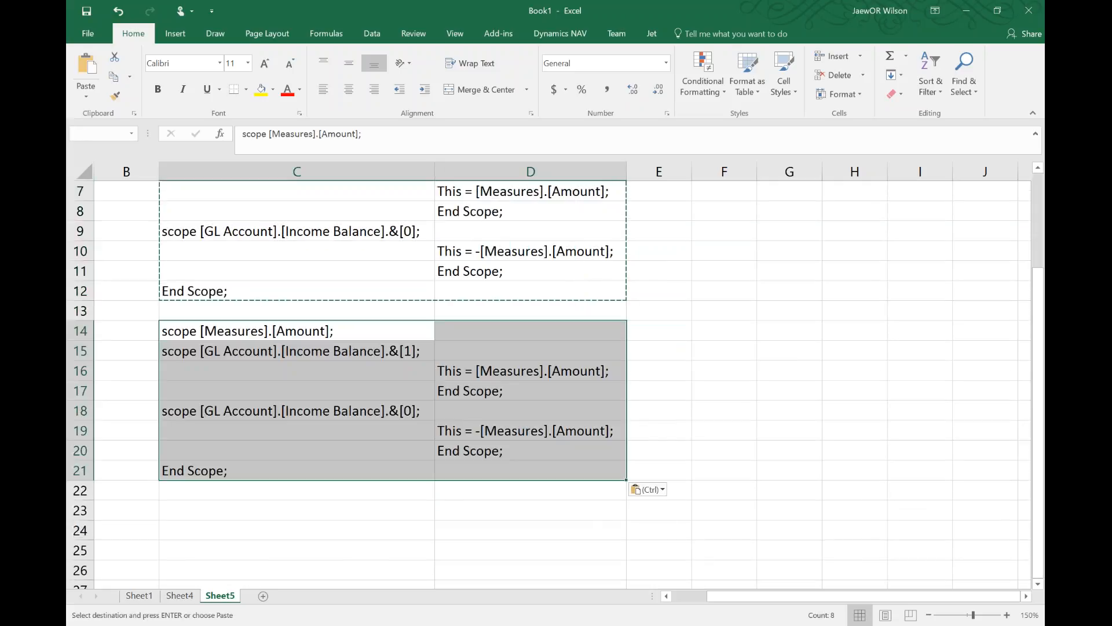
# - Change the copied outer scope in C14 to scope [Measures].[Budget Amount];
pyautogui.scroll(1, 406, 360)
pyautogui.click(762, 366)
pyautogui.click(327, 389)
pyautogui.click(321, 134)
pyautogui.write('Budget')
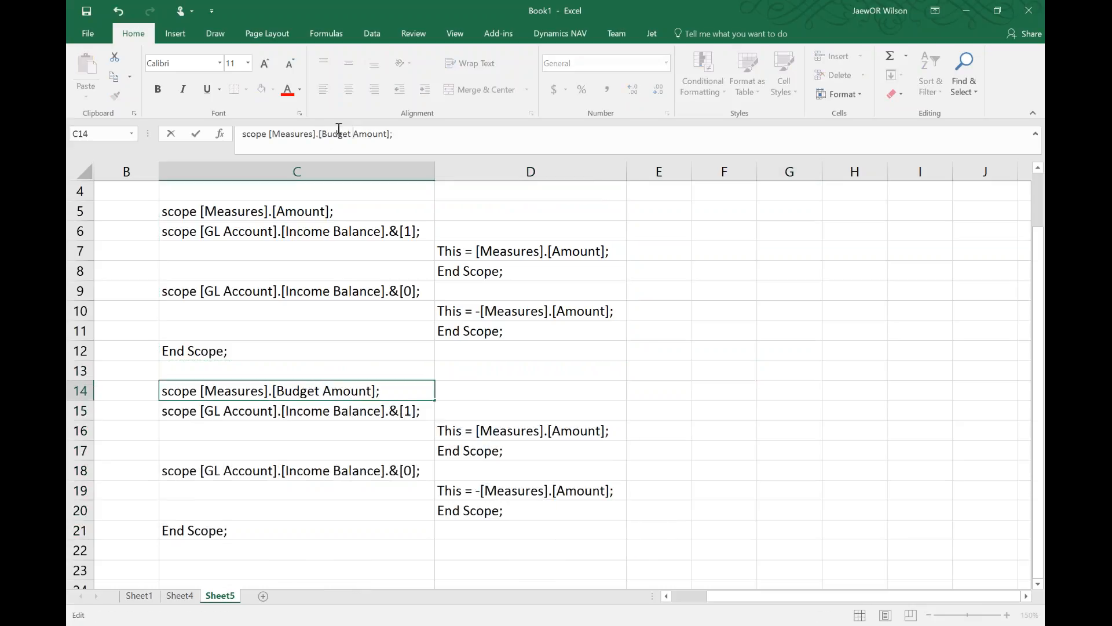
pyautogui.press('Return')
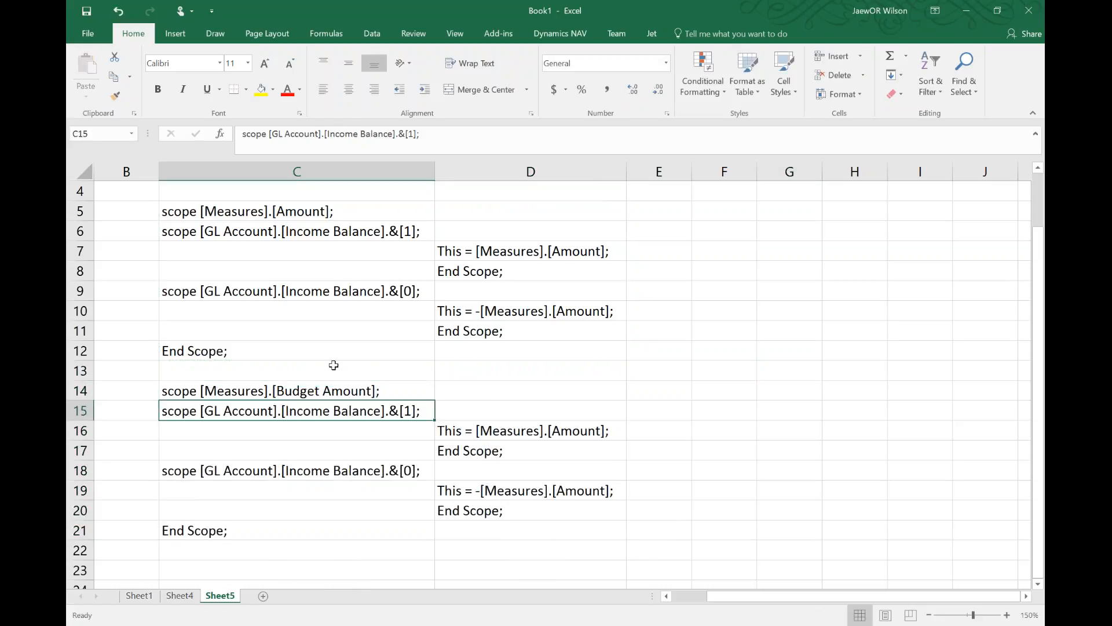
# - Change the copied negative assignment in D19 to This = -[Measures].[Budget Amount];
pyautogui.click(332, 383)
pyautogui.click(246, 414)
pyautogui.click(263, 469)
pyautogui.click(476, 434)
pyautogui.click(482, 485)
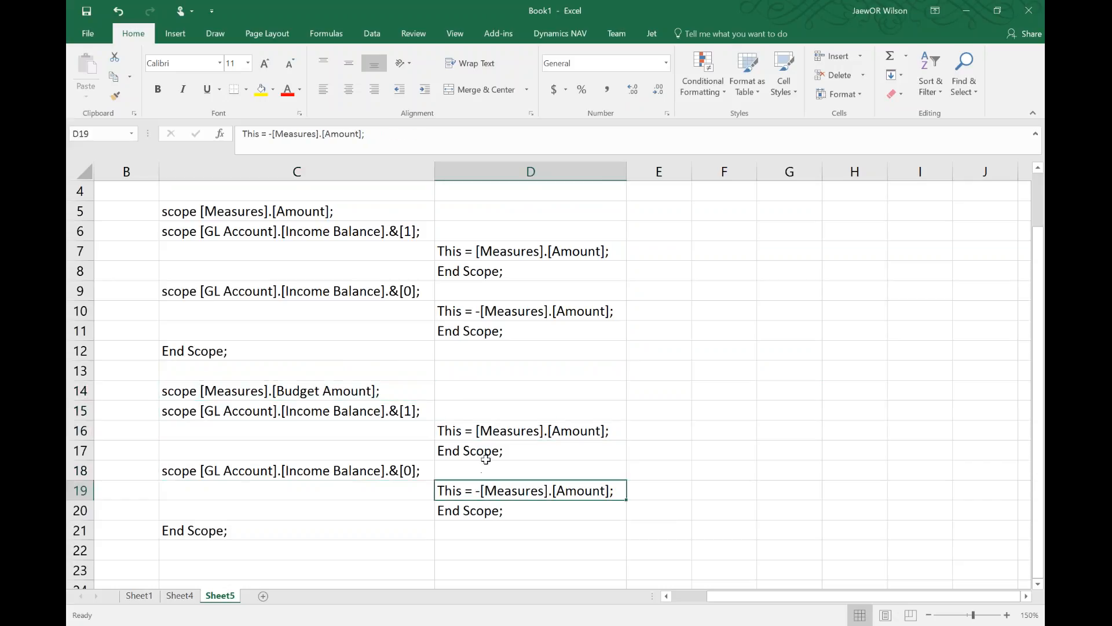
pyautogui.click(329, 134)
pyautogui.write('Budget')
pyautogui.press('Return')
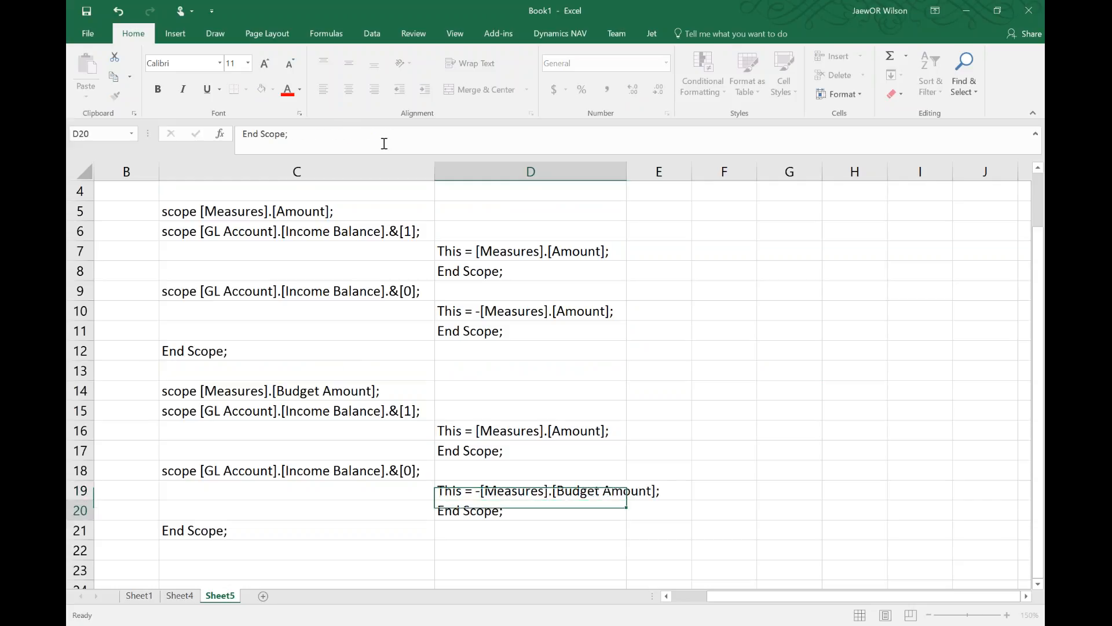
# - Change the copied positive assignment in D16 to This = [Measures].[Budget Amount];
pyautogui.click(539, 444)
pyautogui.click(539, 432)
pyautogui.click(327, 134)
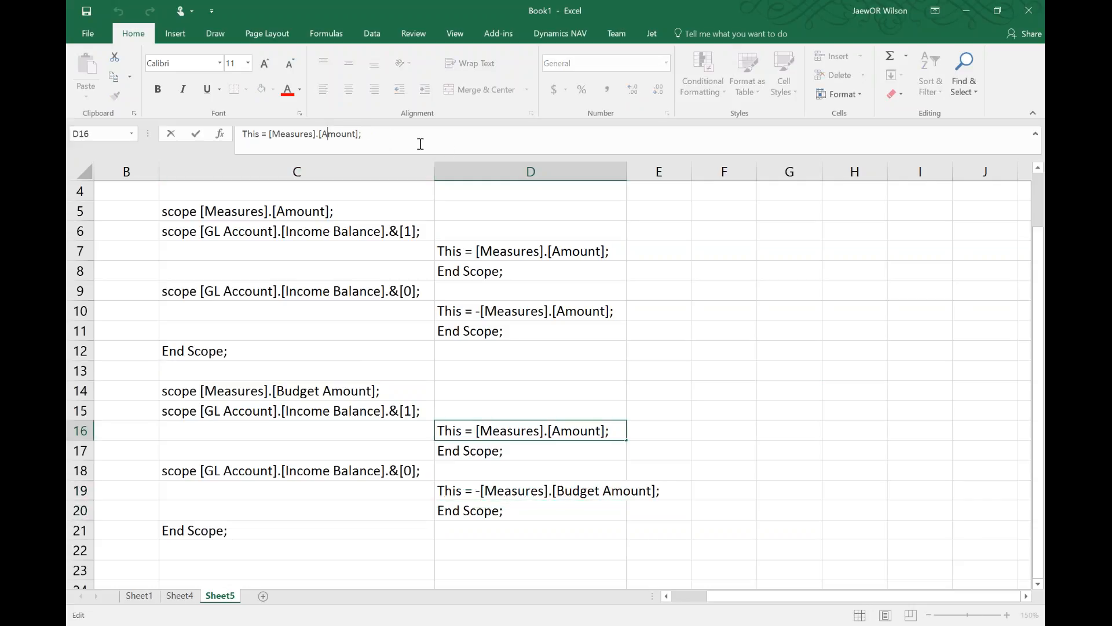
pyautogui.write('Budget')
pyautogui.press('Return')
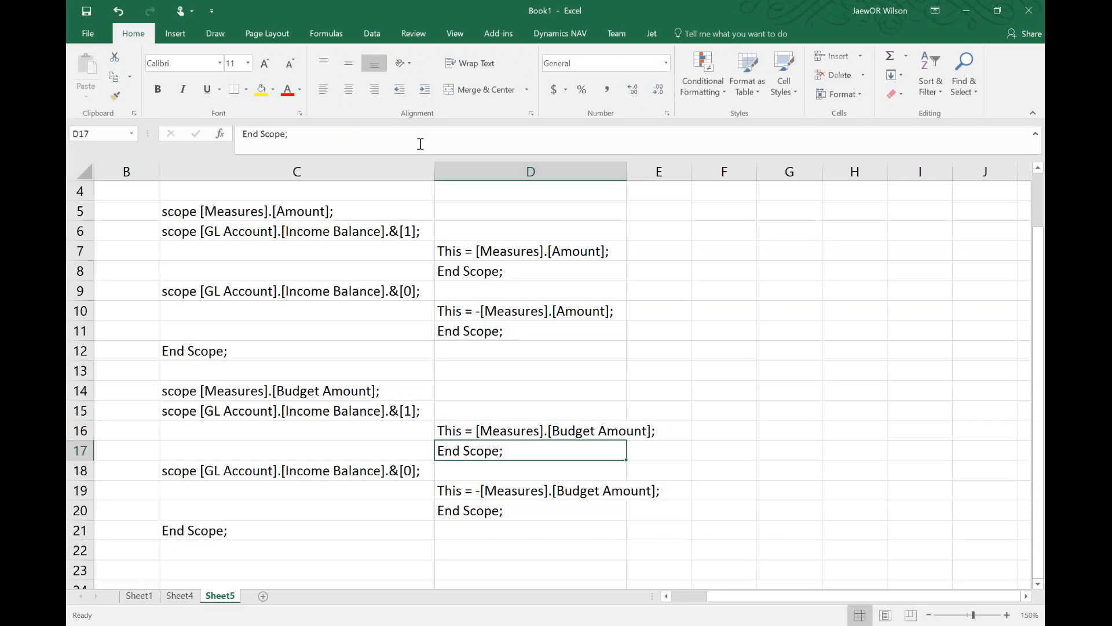
# - Review where the Amount and Budget Amount scope blocks each begin and end in C5:D21
pyautogui.moveTo(489, 531); pyautogui.dragTo(351, 213)
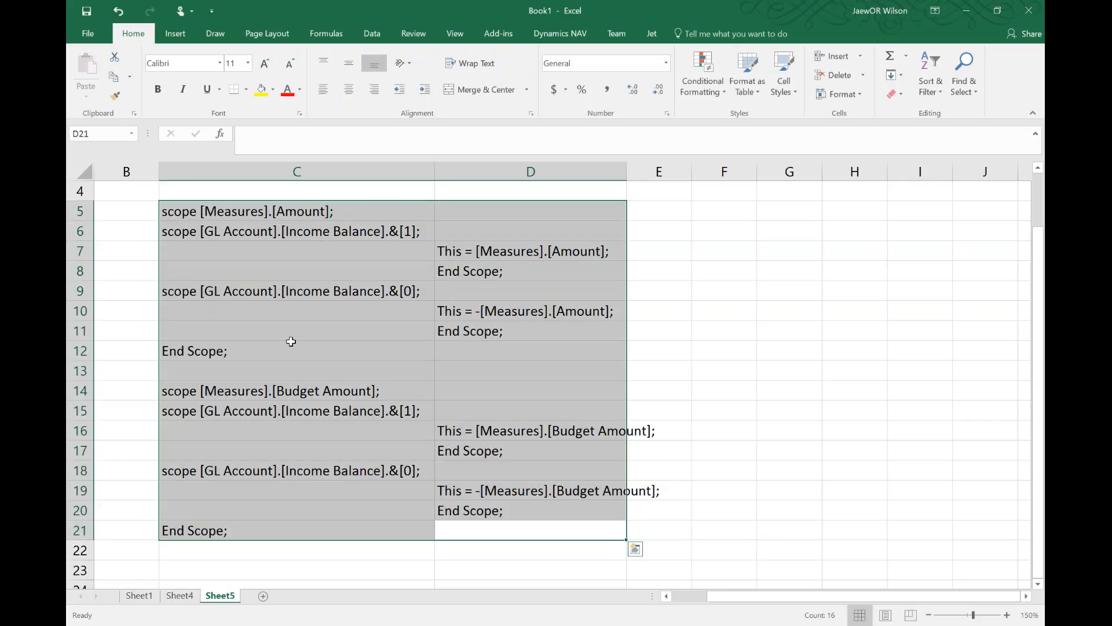
pyautogui.click(188, 211)
pyautogui.click(194, 347)
pyautogui.click(202, 390)
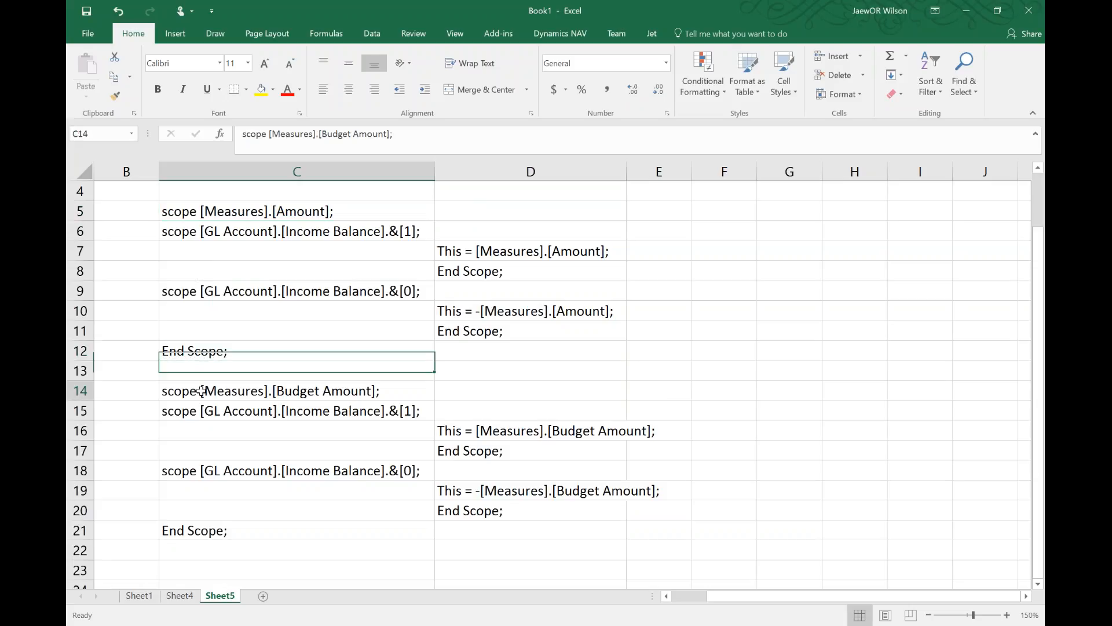
pyautogui.click(187, 529)
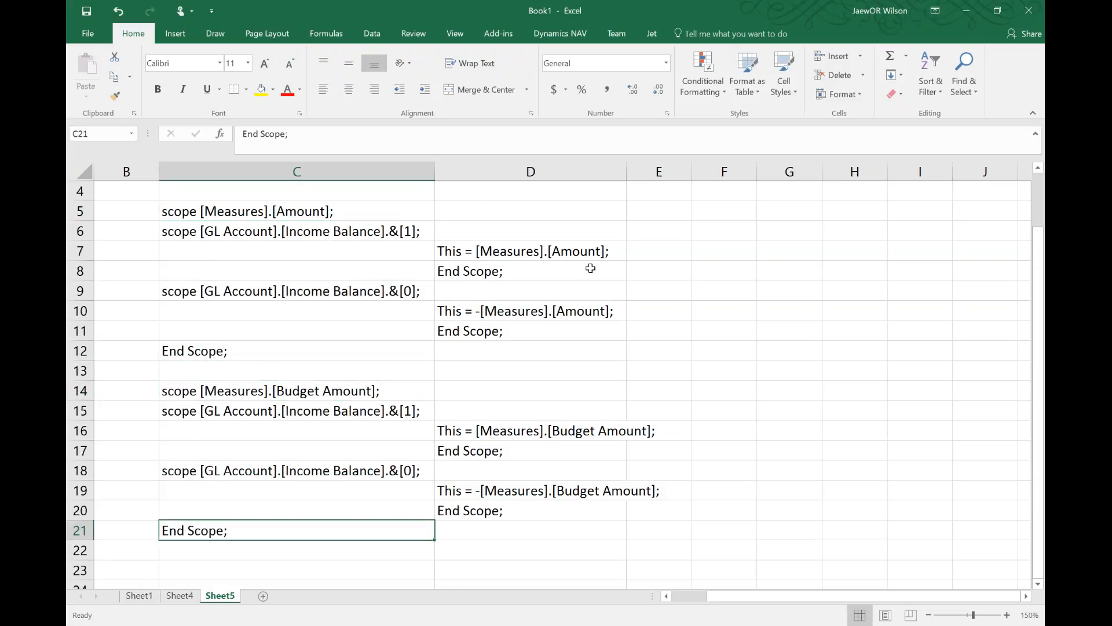
# - Copy the scope script in C5:D21 and replace the contents of the scope script command in Jet Data Manager Server with it
pyautogui.moveTo(508, 530); pyautogui.dragTo(329, 215)
pyautogui.hotkey('ctrl', 'c')
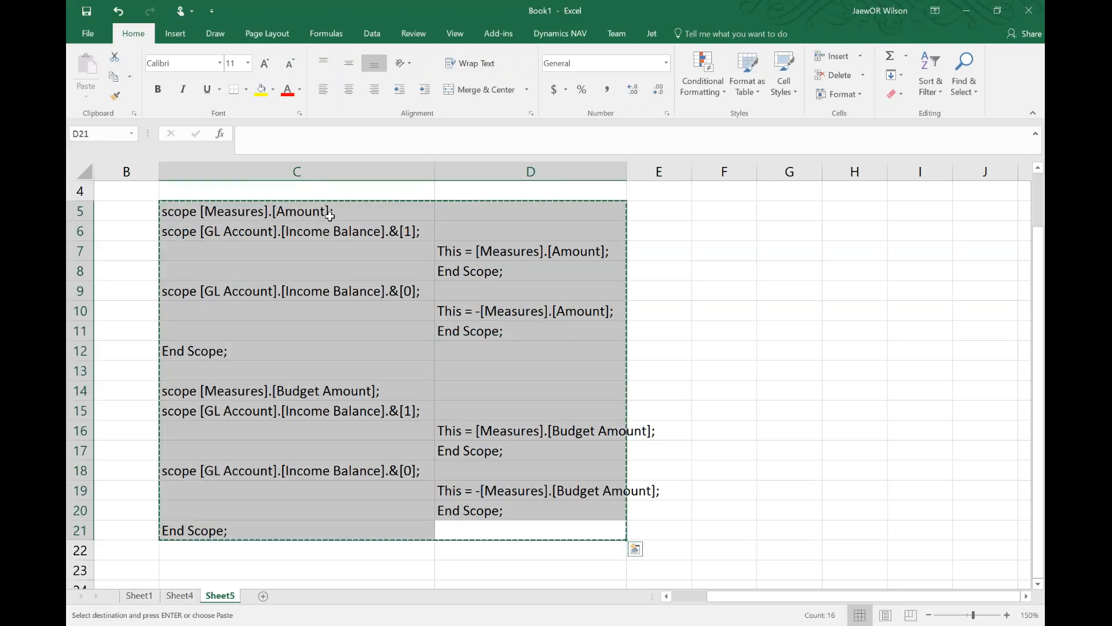
pyautogui.hotkey('alt', 'Tab')
pyautogui.doubleClick(244, 452)
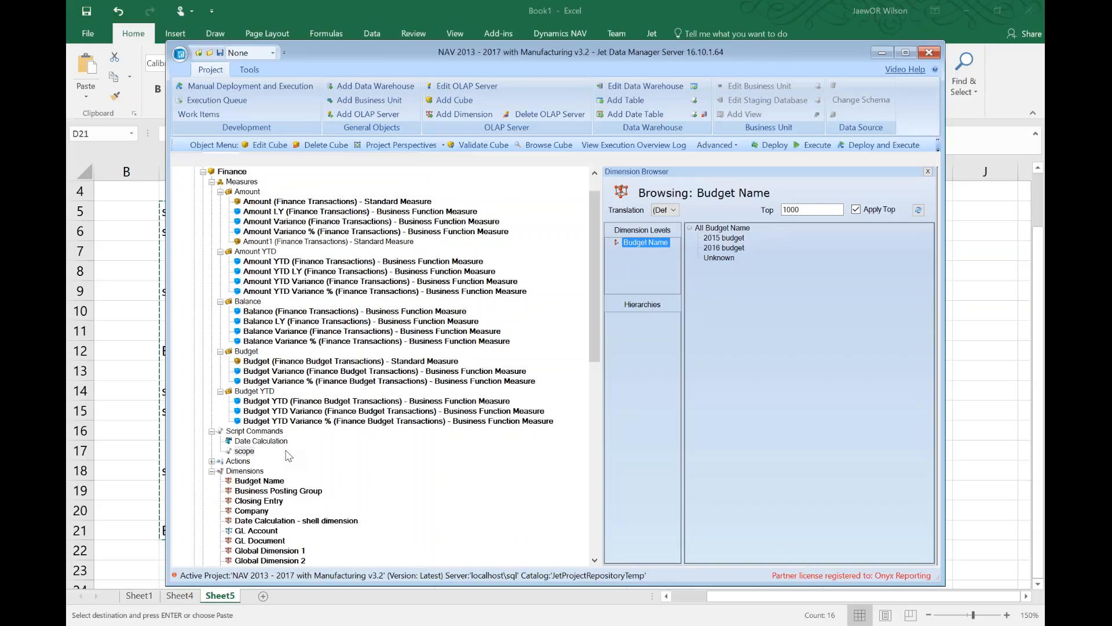
pyautogui.rightClick(259, 453)
pyautogui.click(260, 454)
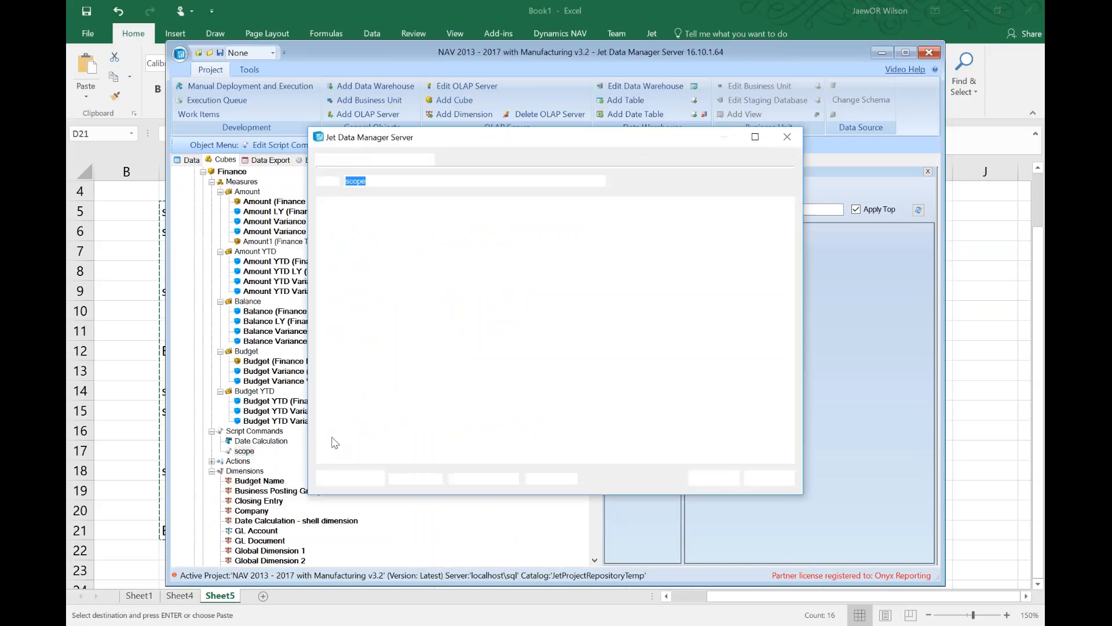
pyautogui.hotkey('ctrl', 'a')
pyautogui.hotkey('ctrl', 'End')
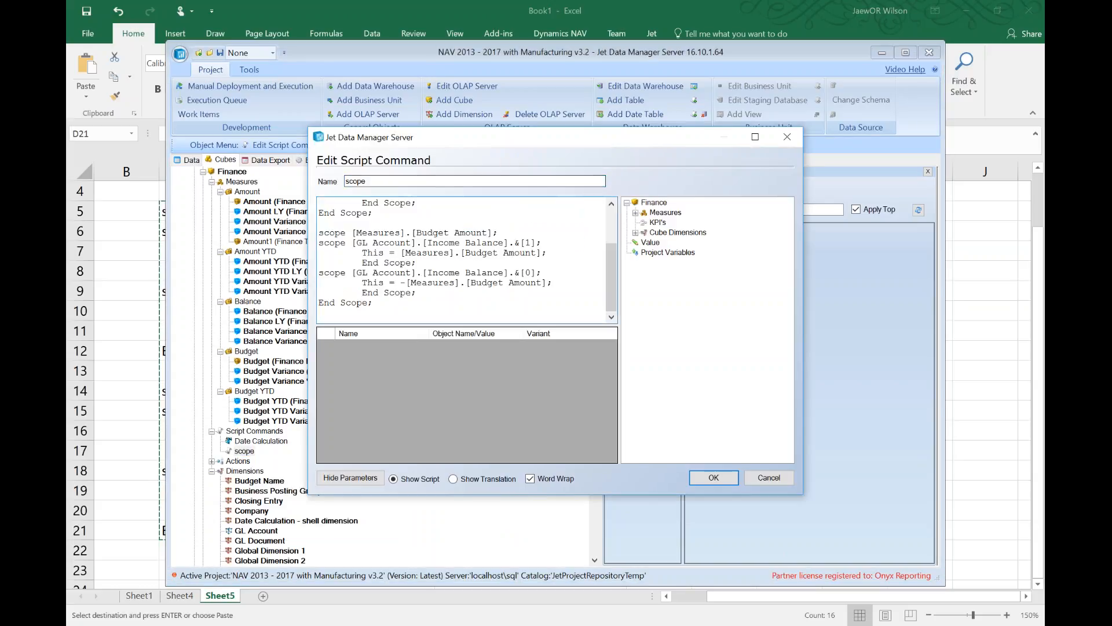
pyautogui.click(714, 477)
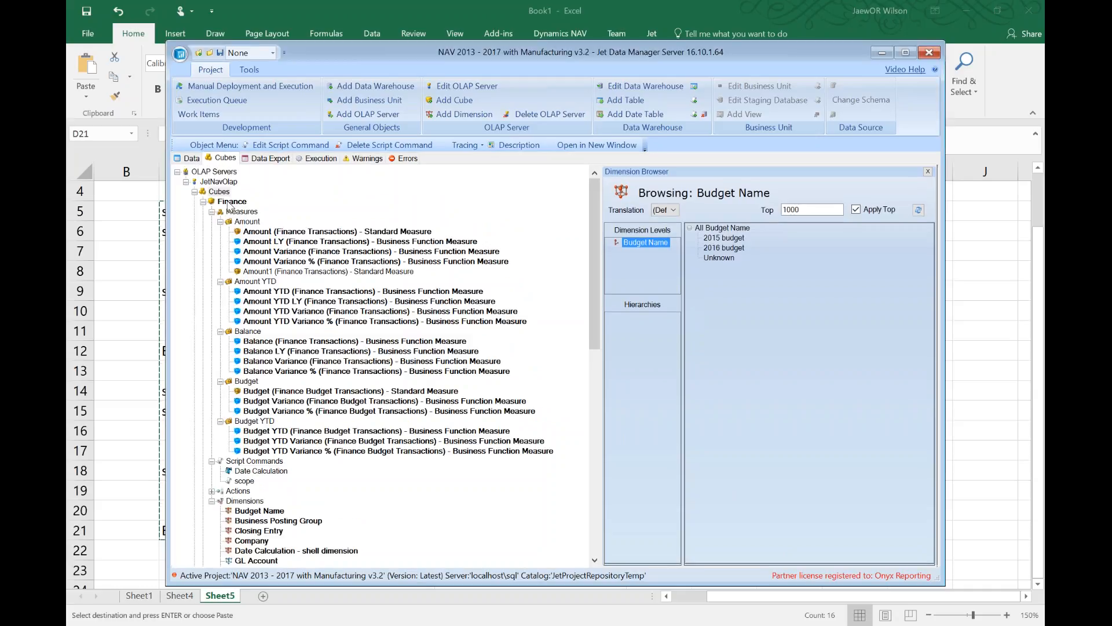
# - Reapply the calculated measures and script commands to the Finance cube
pyautogui.rightClick(235, 201)
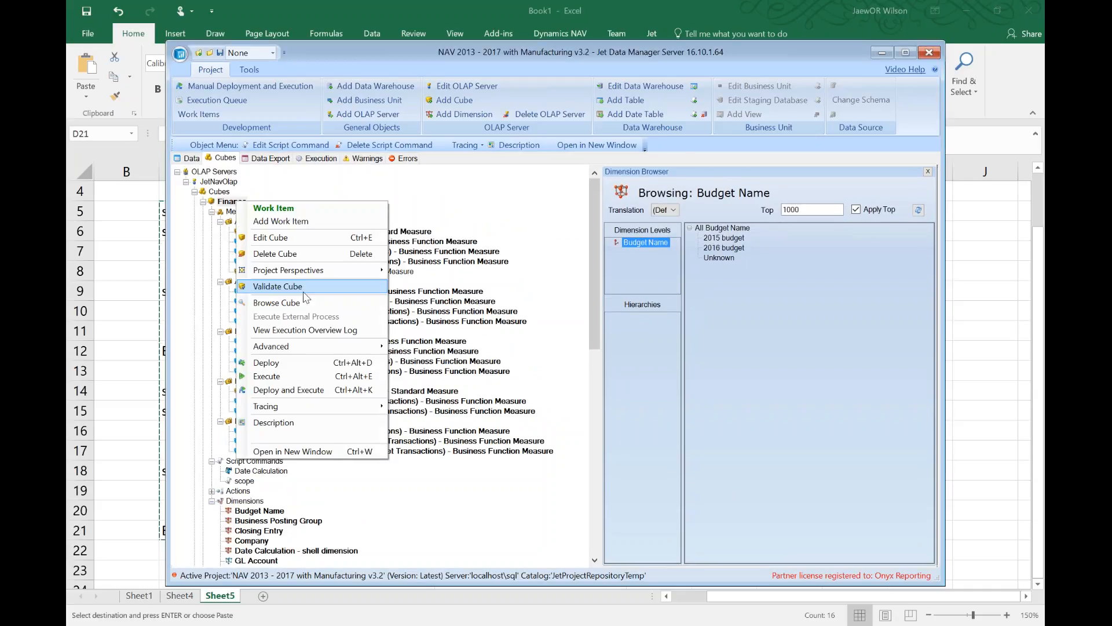
pyautogui.moveTo(315, 347)
pyautogui.click(459, 464)
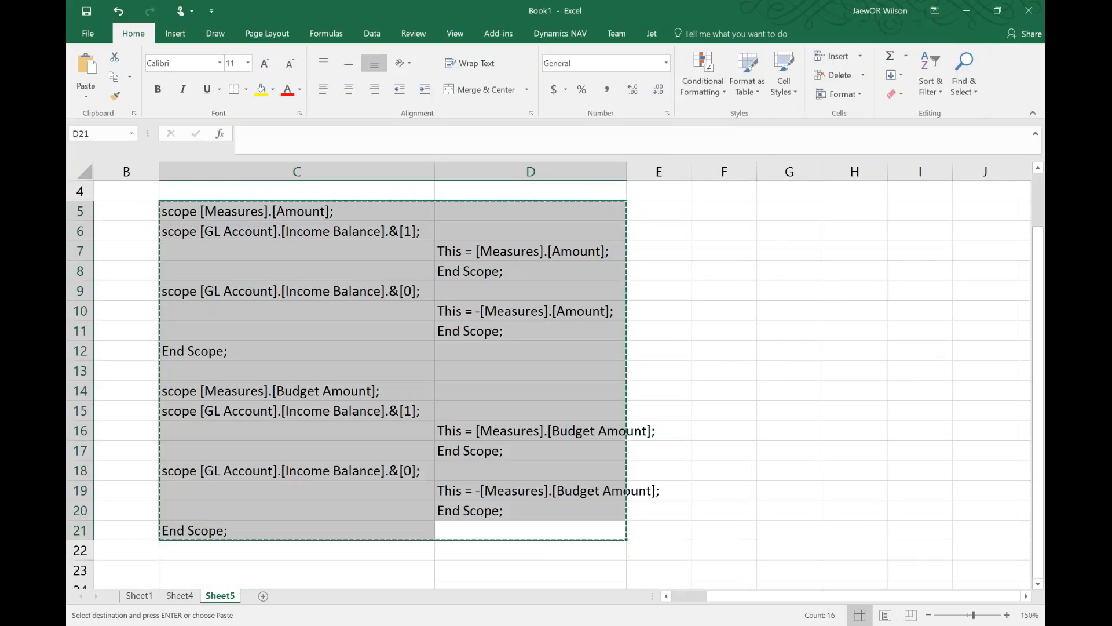
# - Try to refresh the Sheet1 PivotTable in Excel and check the budget measure's name under Finance Budget Transactions
pyautogui.click(139, 595)
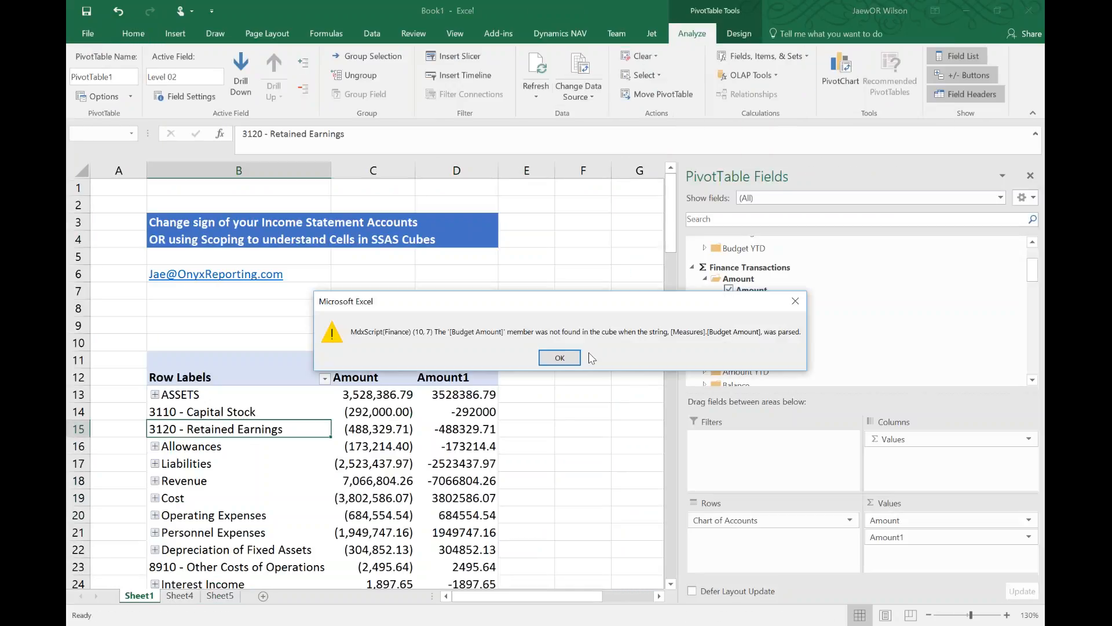
pyautogui.click(559, 358)
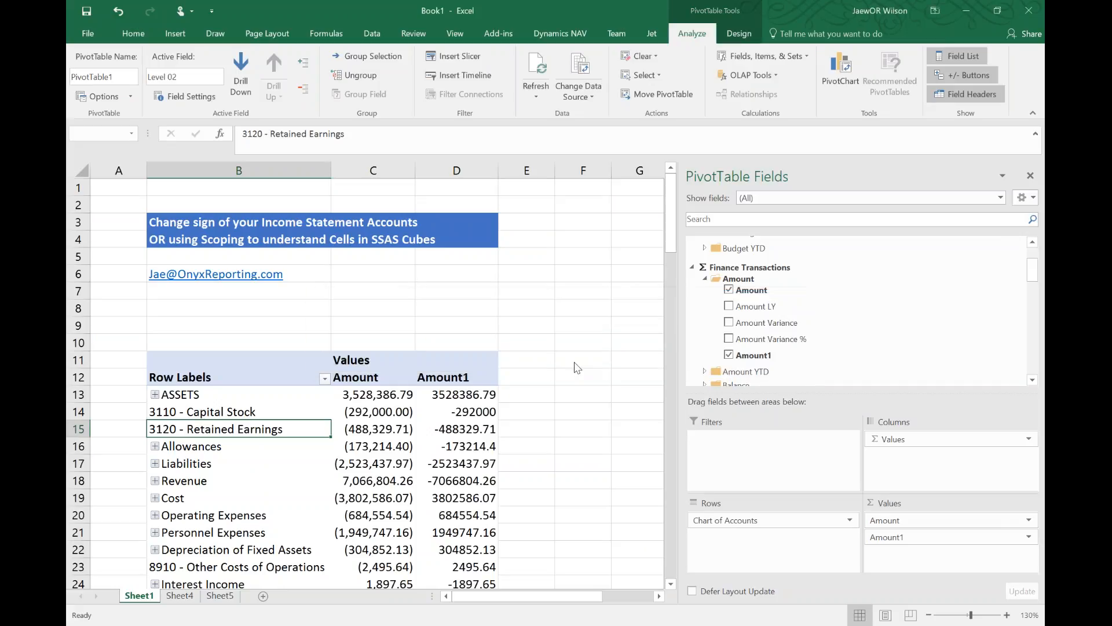
pyautogui.click(560, 360)
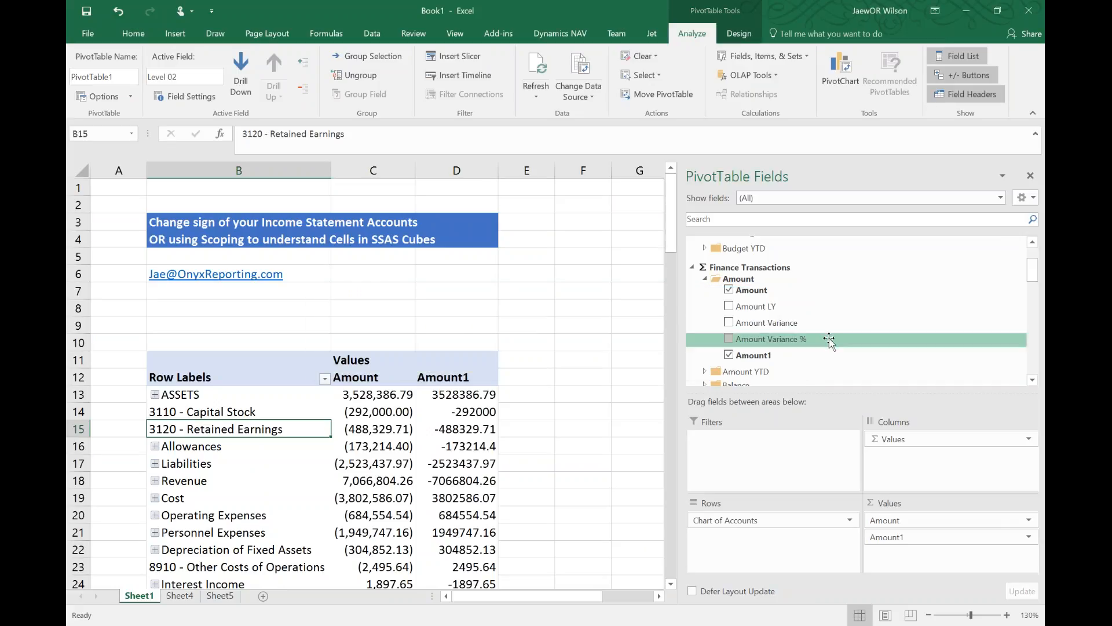
pyautogui.click(705, 248)
pyautogui.scroll(2, 731, 280)
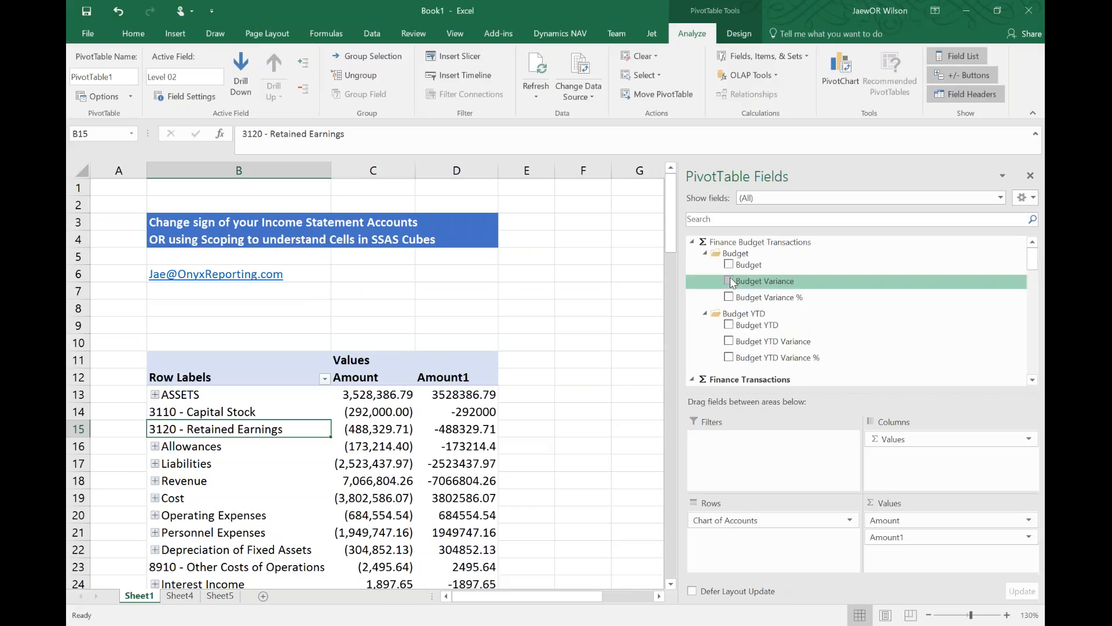
# - Switch to Jet Data Manager Server and change the scope script's second outer scope to scope [Measures].[Budget];
pyautogui.hotkey('alt', 'Tab')
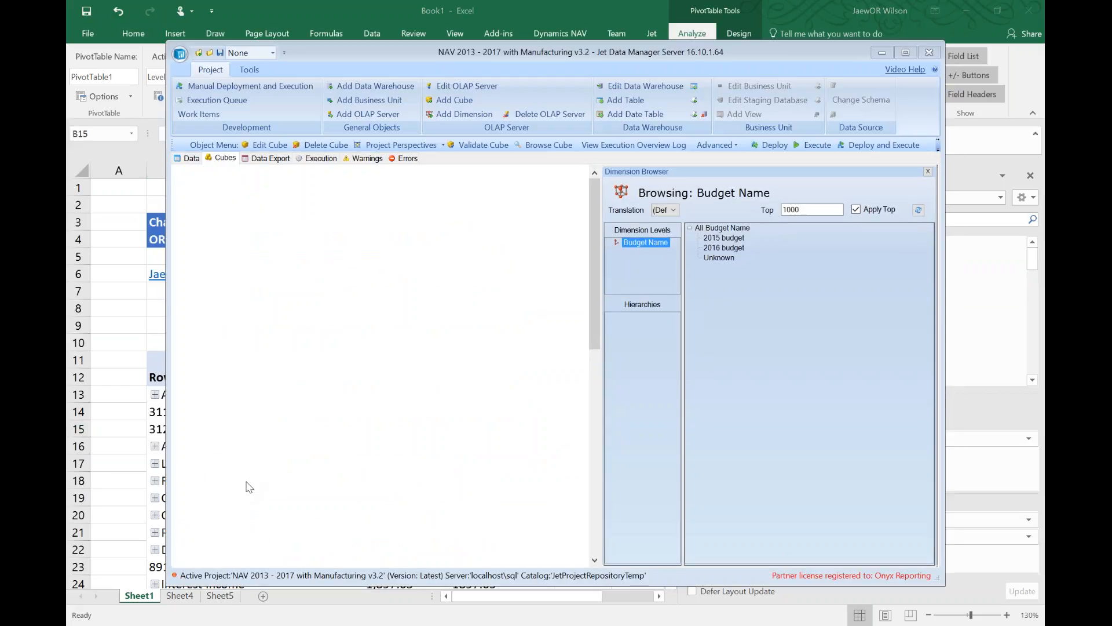
pyautogui.doubleClick(245, 481)
pyautogui.click(455, 293)
pyautogui.press('Delete')
pyautogui.press('BackSpace')
pyautogui.press('BackSpace')
pyautogui.press('BackSpace')
pyautogui.press('BackSpace')
pyautogui.press('BackSpace')
pyautogui.press('BackSpace')
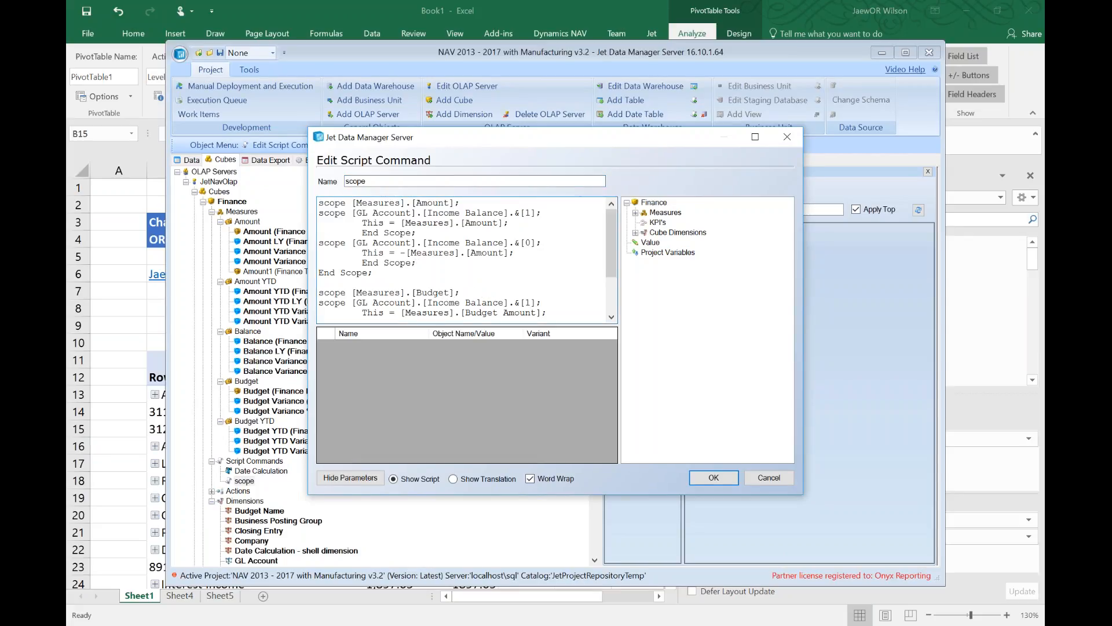
# - Change the positive assignment in the second scope block to This = [Measures].[Budget];
pyautogui.click(542, 313)
pyautogui.press('Left')
pyautogui.press('Left')
pyautogui.press('BackSpace')
pyautogui.press('BackSpace')
pyautogui.press('BackSpace')
pyautogui.press('BackSpace')
pyautogui.press('BackSpace')
pyautogui.press('BackSpace')
pyautogui.press('BackSpace')
# - Change the negative assignment in the second scope block to This = -[Measures].[Budget]; and save the script command
pyautogui.scroll(-1, 559, 307)
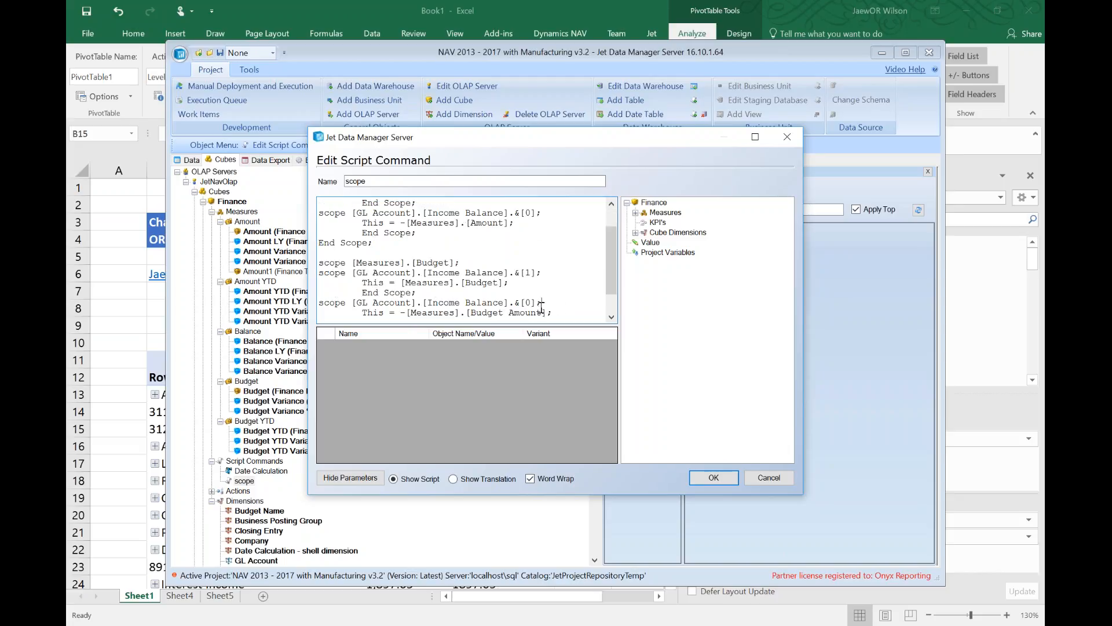
pyautogui.press('BackSpace')
pyautogui.press('BackSpace')
pyautogui.press('BackSpace')
pyautogui.press('BackSpace')
pyautogui.press('BackSpace')
pyautogui.press('BackSpace')
pyautogui.press('BackSpace')
pyautogui.scroll(-1, 590, 298)
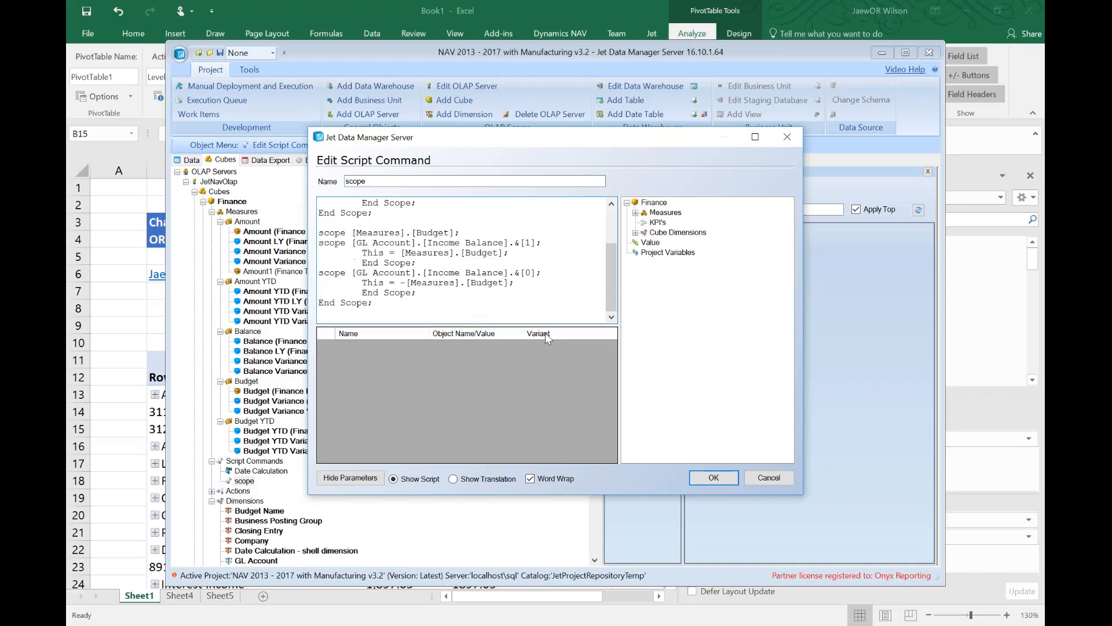
pyautogui.click(713, 479)
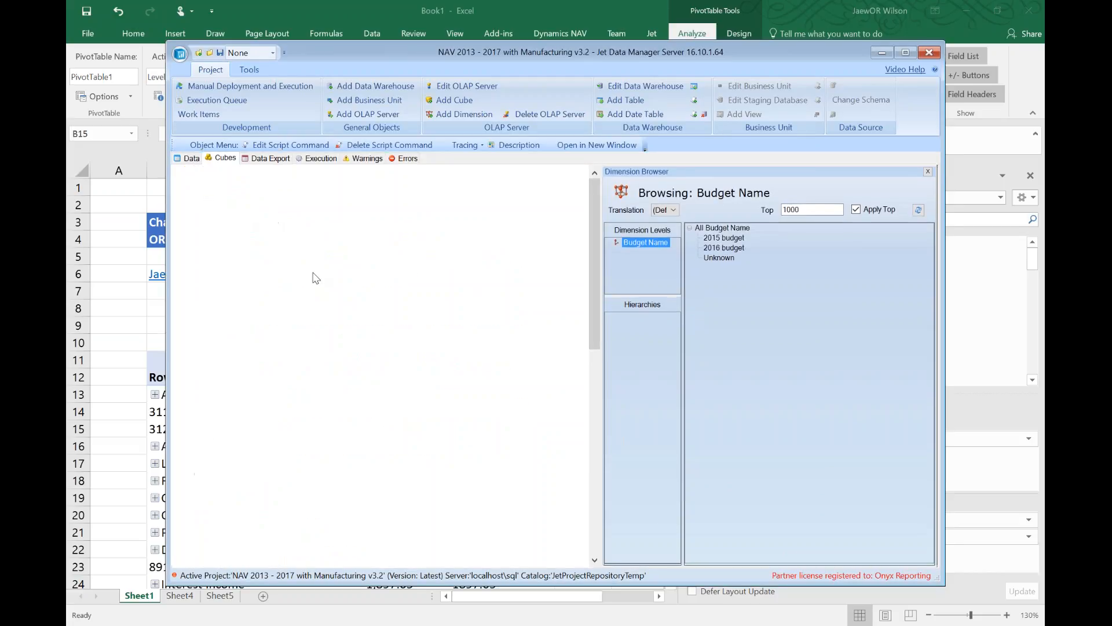
# - Reapply the Finance cube's calculated measures and script commands with the corrected Budget scope
pyautogui.rightClick(244, 201)
pyautogui.moveTo(365, 350)
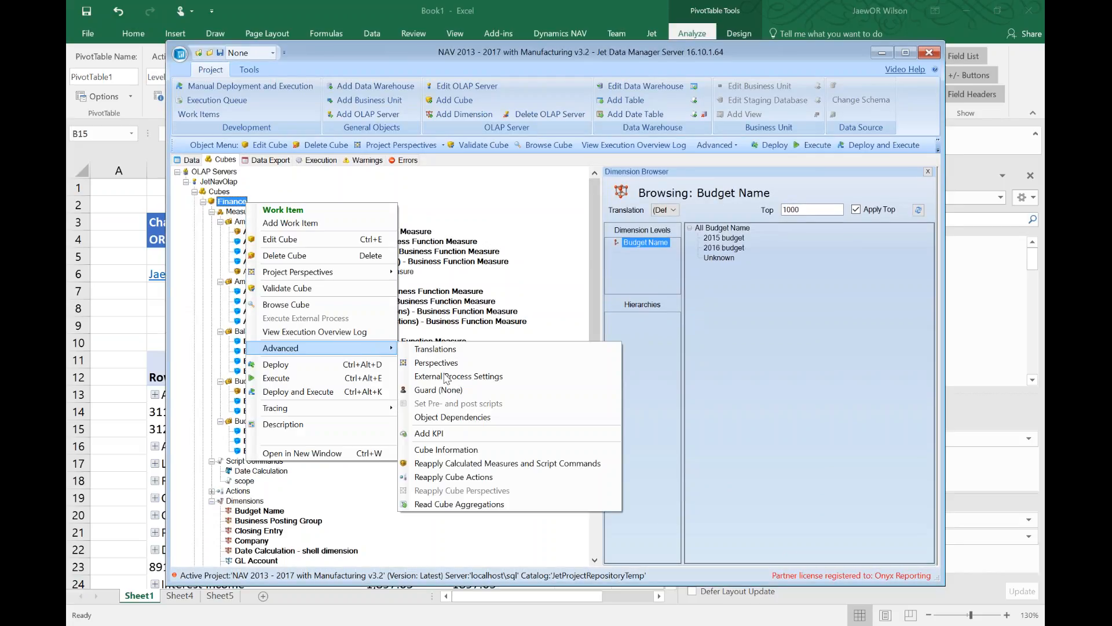
pyautogui.click(464, 459)
# - Refresh the PivotTable in Excel and add the Budget measure to its values between Amount and Amount1
pyautogui.click(143, 417)
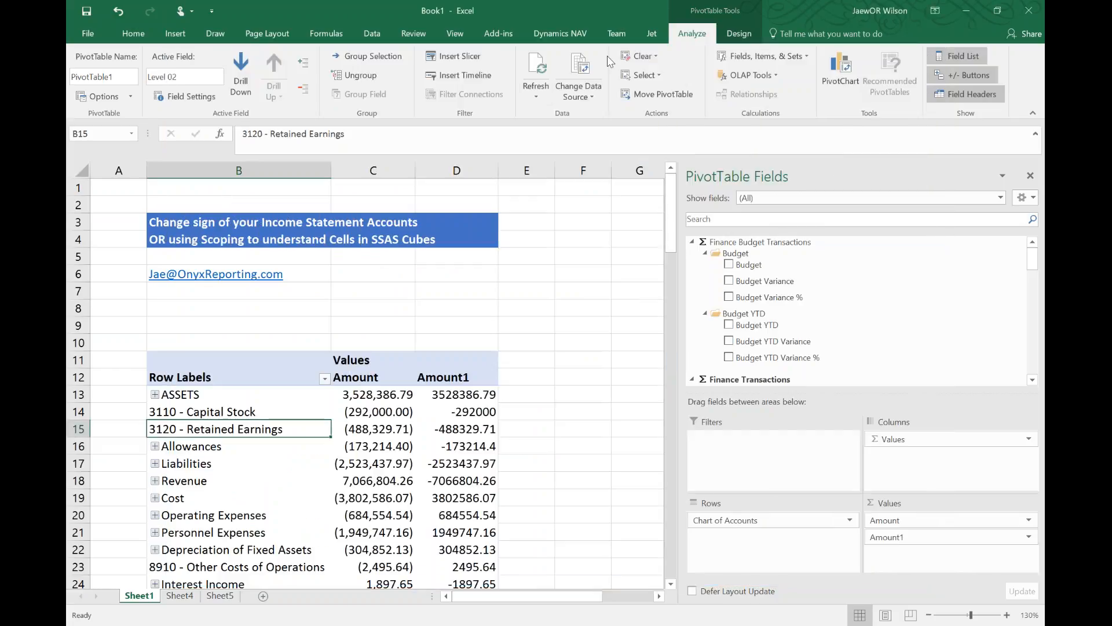
pyautogui.click(540, 69)
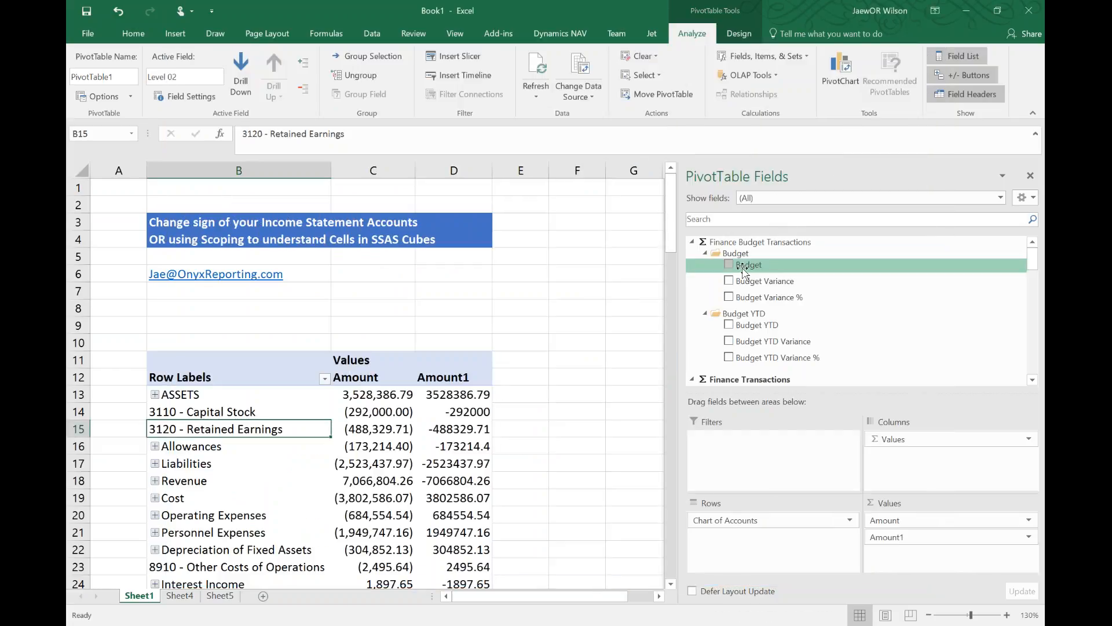
pyautogui.moveTo(749, 265); pyautogui.dragTo(904, 530)
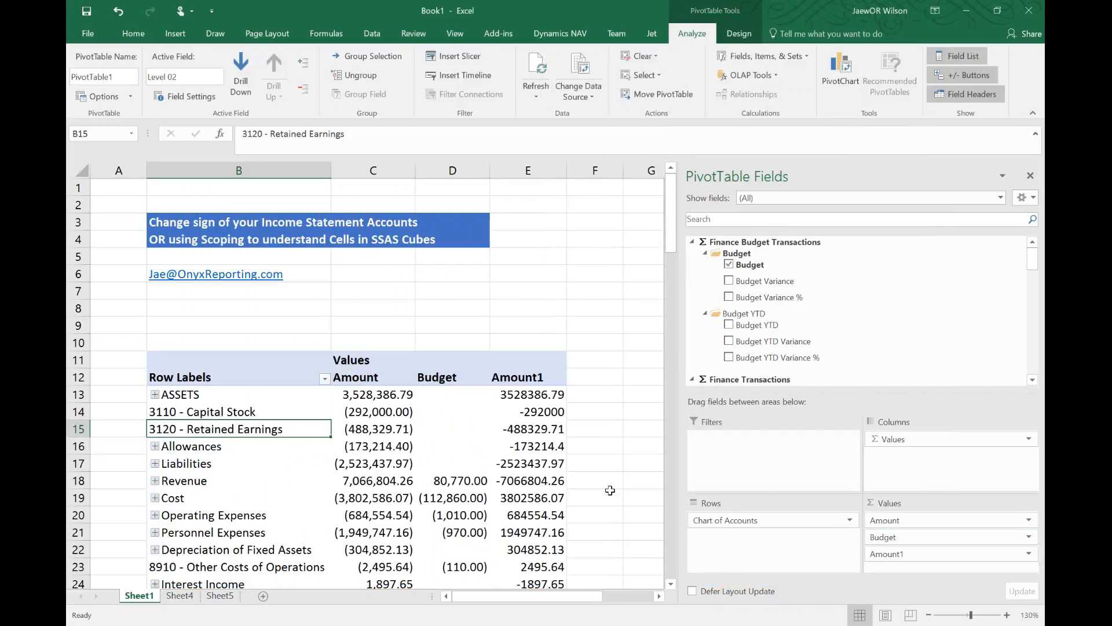
# - Compare the signs of Amount and Budget for the Revenue through Personnel Expenses rows in C18:D21
pyautogui.scroll(-1, 532, 449)
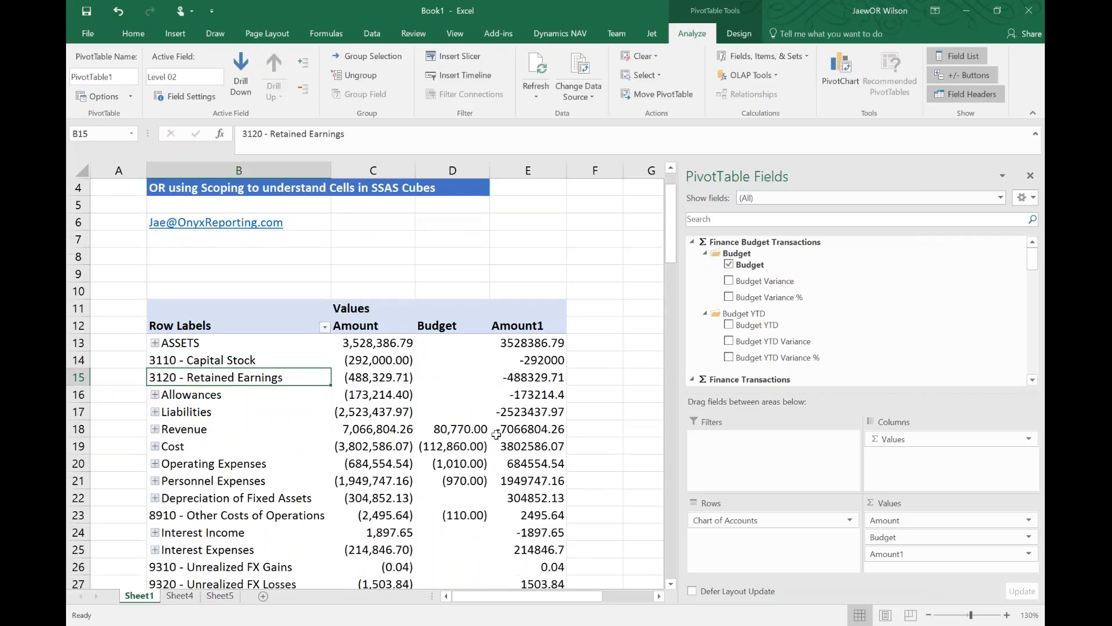
pyautogui.moveTo(377, 429); pyautogui.dragTo(448, 482)
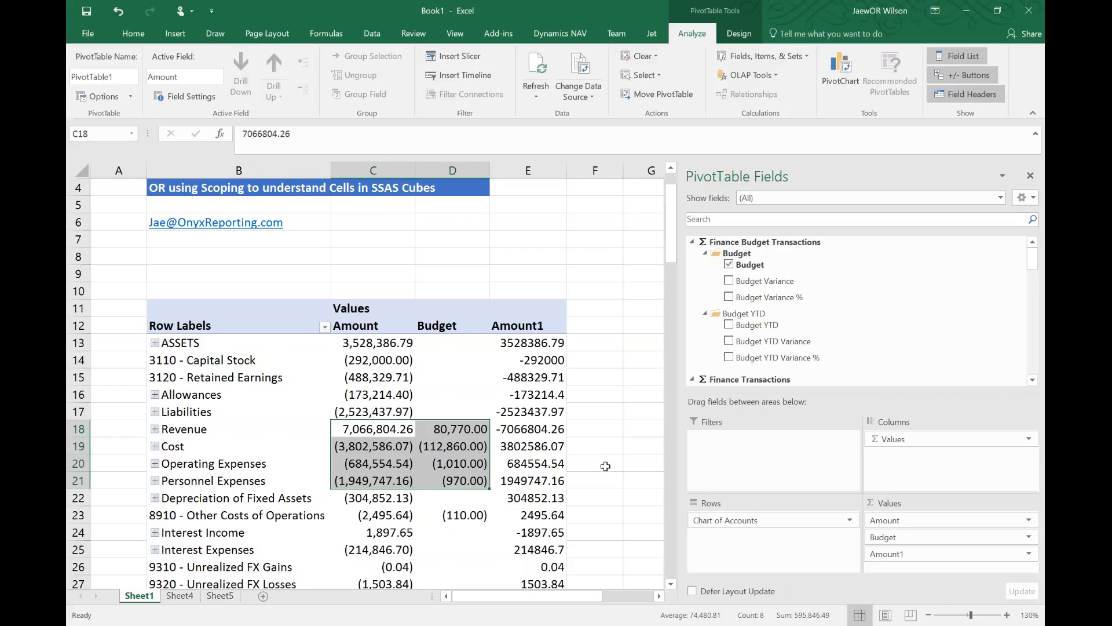
pyautogui.scroll(1, 441, 422)
pyautogui.moveTo(442, 422)
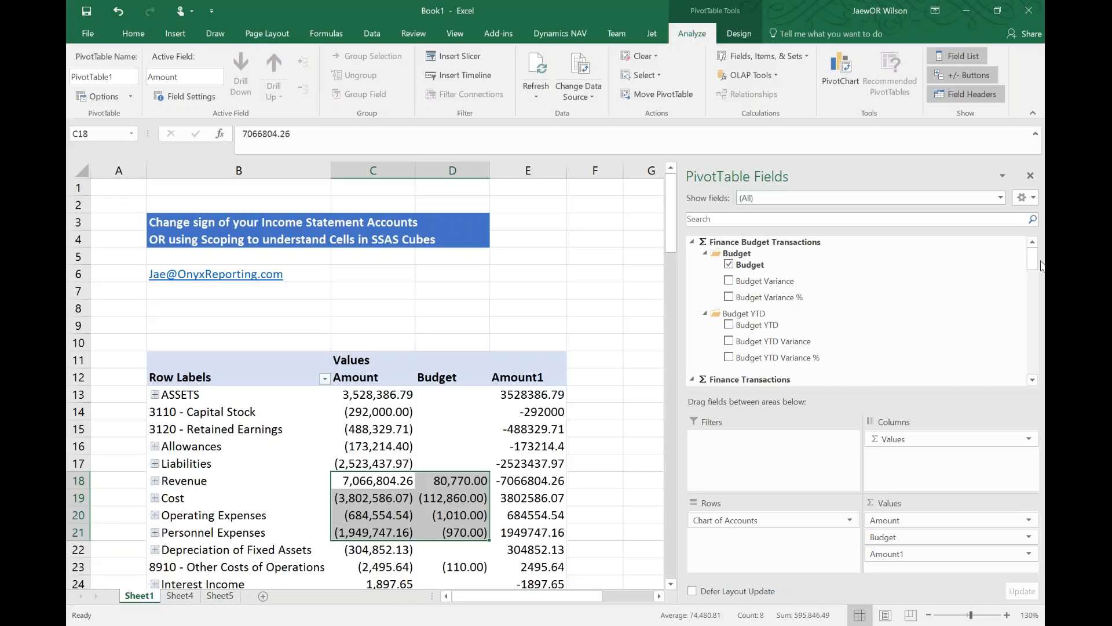
pyautogui.hotkey('alt', 'Tab')
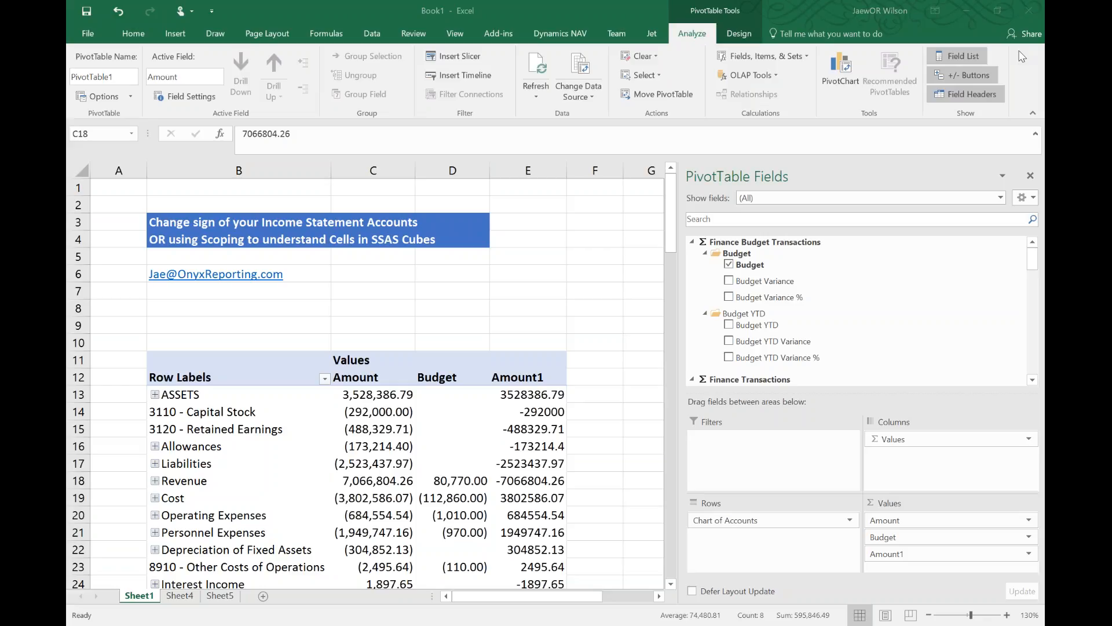